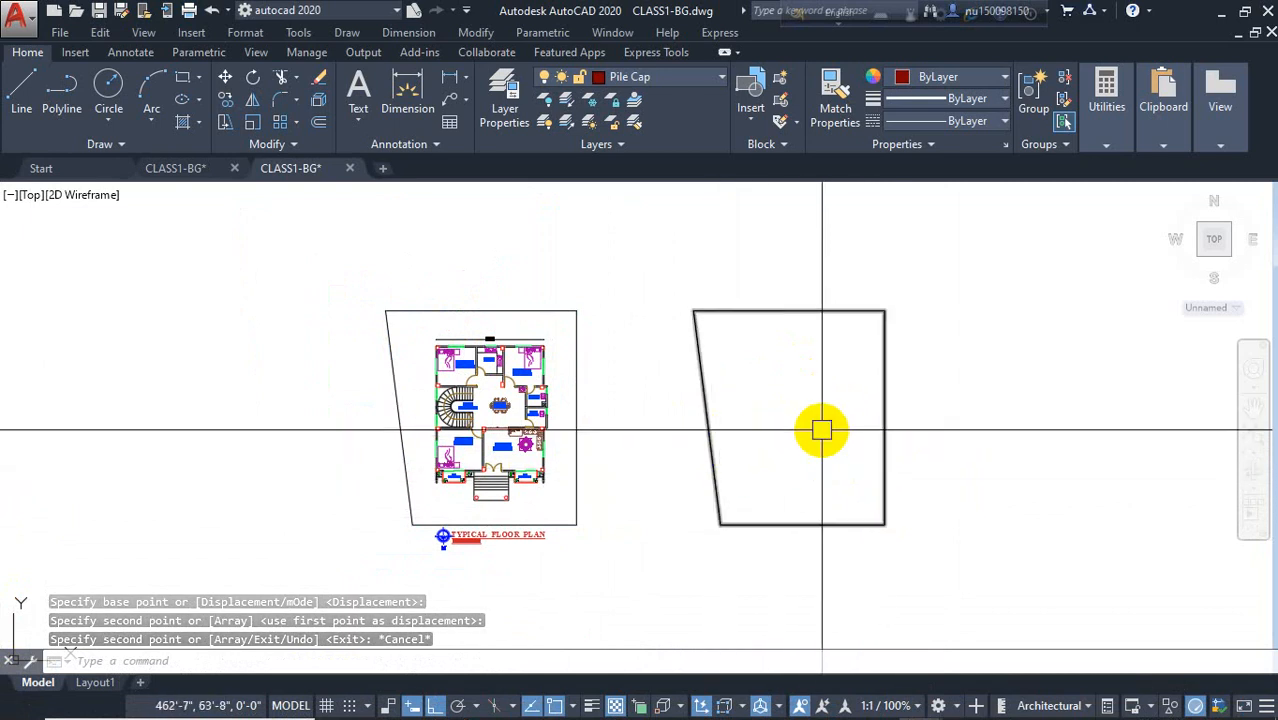
Step: Explode the copied plot boundary polyline beside the floor plan into separate lines
{"action": "scroll", "coordinate": [852, 542], "scroll_direction": "up", "scroll_amount": 1}
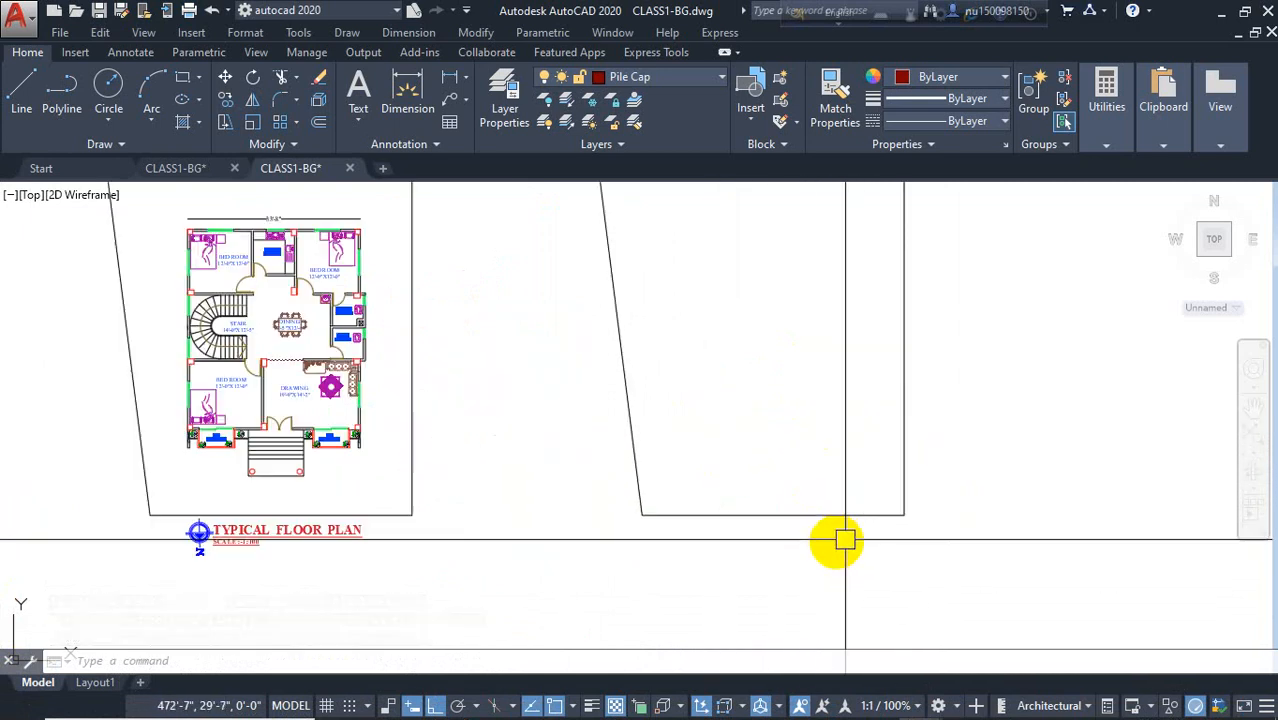
{"action": "middle_click_drag", "start_coordinate": [779, 491], "coordinate": [771, 532]}
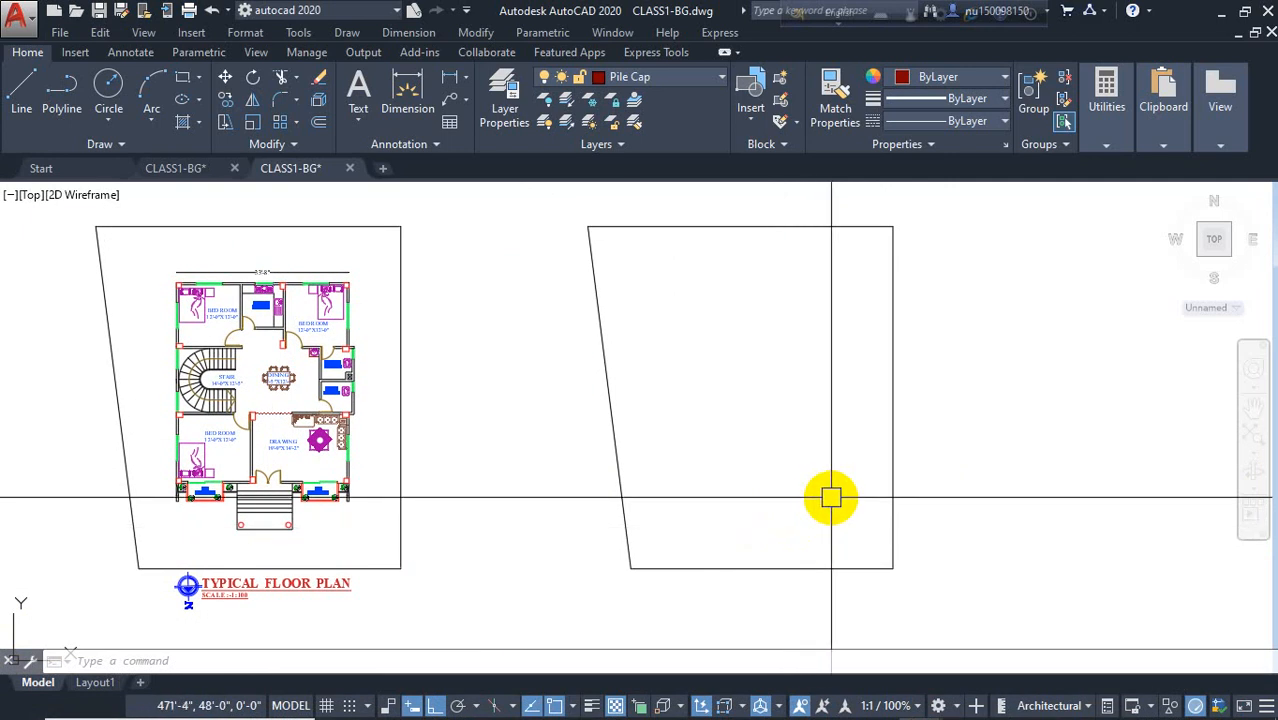
{"action": "left_click", "coordinate": [787, 568]}
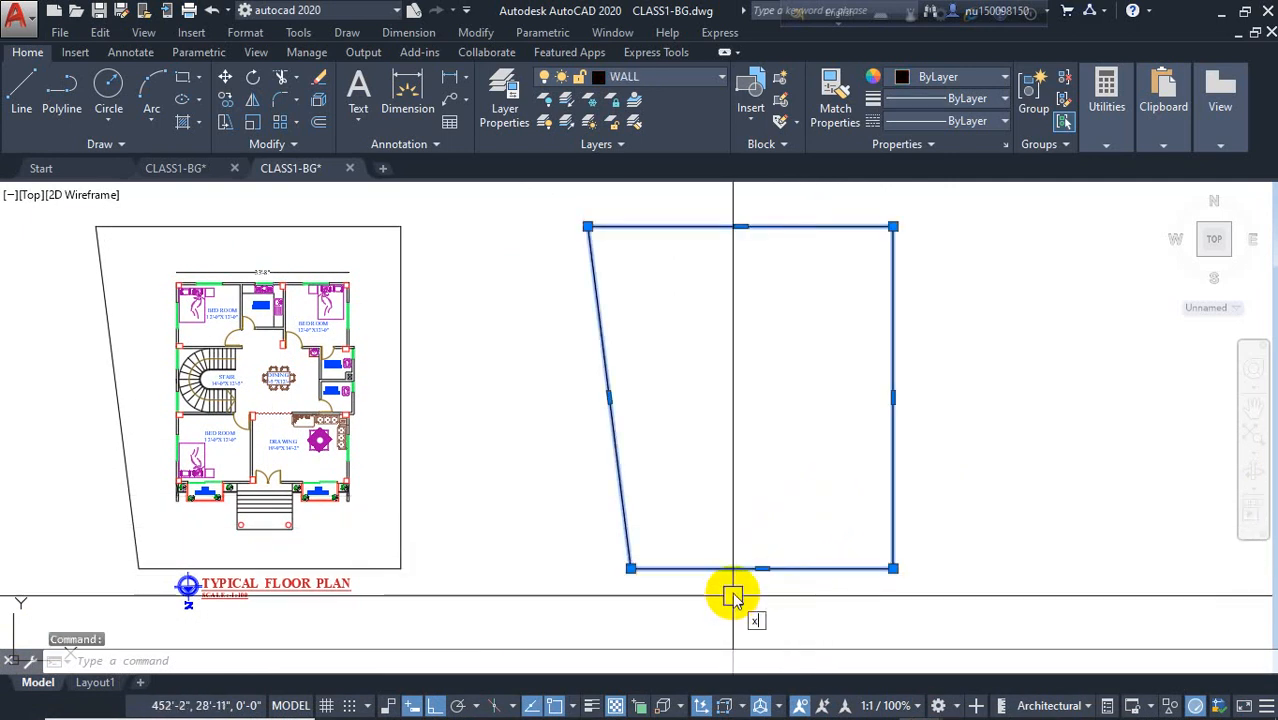
{"action": "key", "text": "Return"}
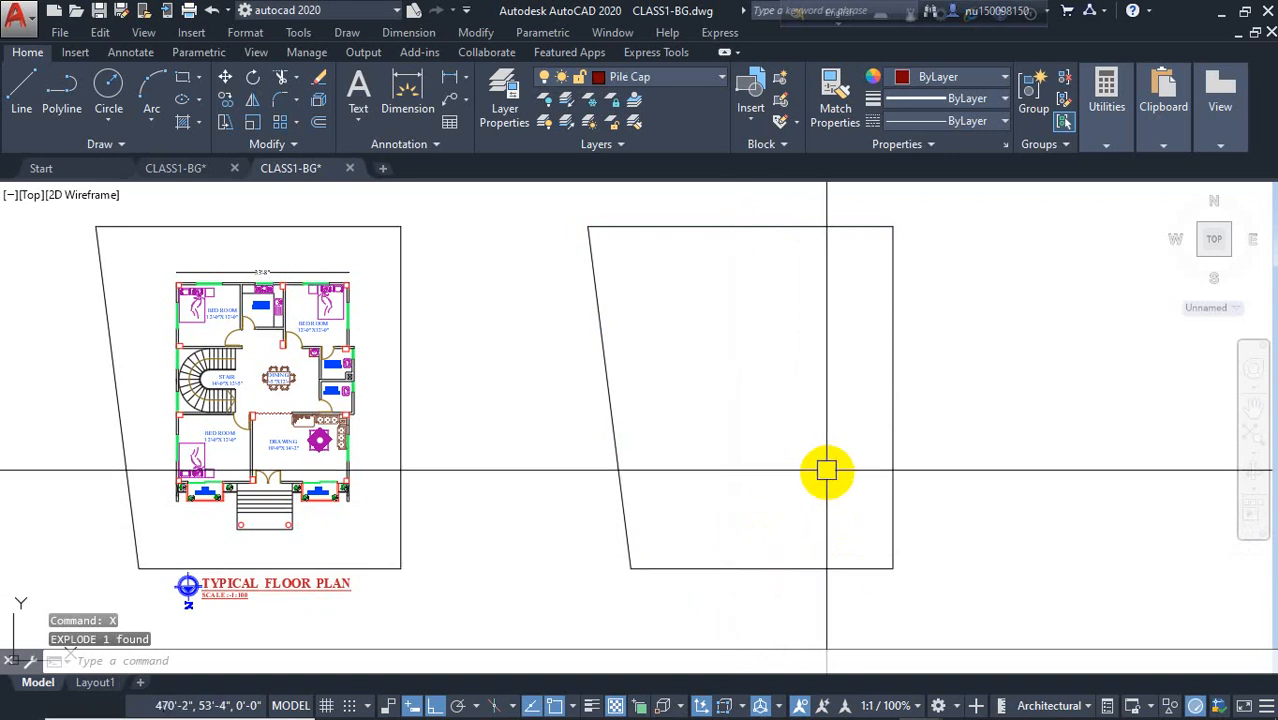
Step: Offset the bottom line of the copied plot boundary inward by 3'4"
{"action": "middle_click_drag", "start_coordinate": [826, 471], "coordinate": [782, 466]}
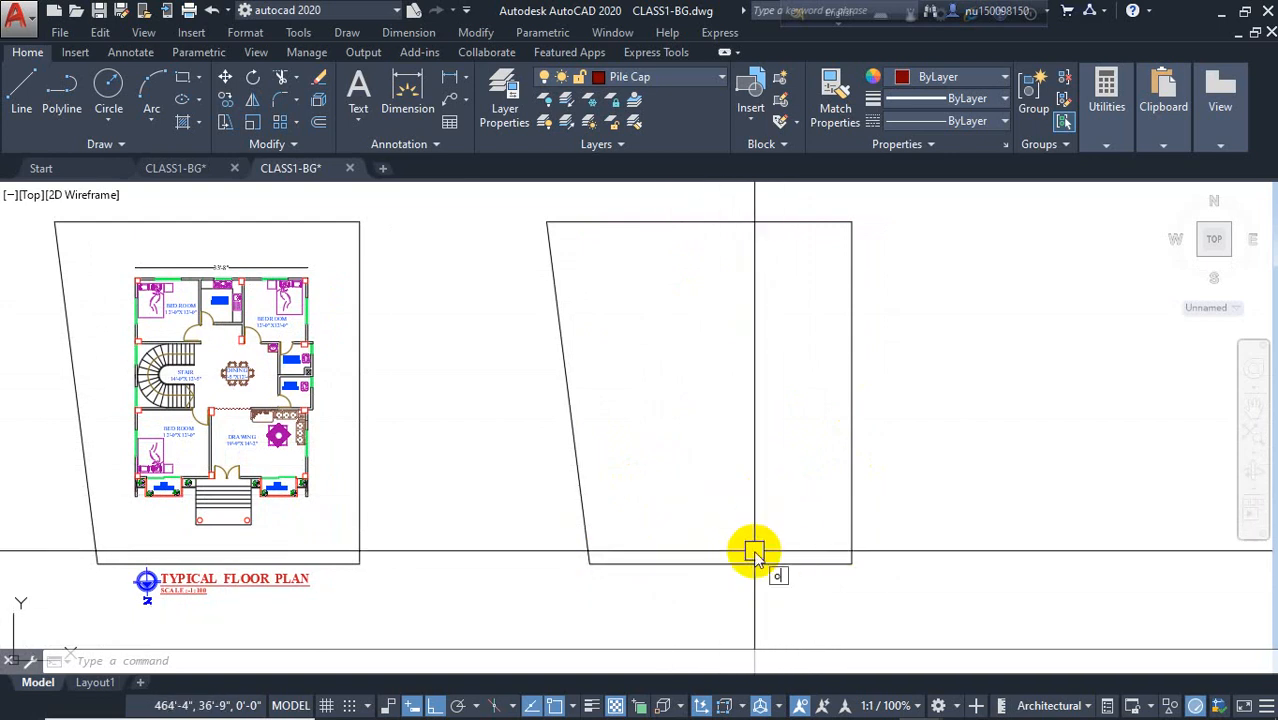
{"action": "key", "text": "Return"}
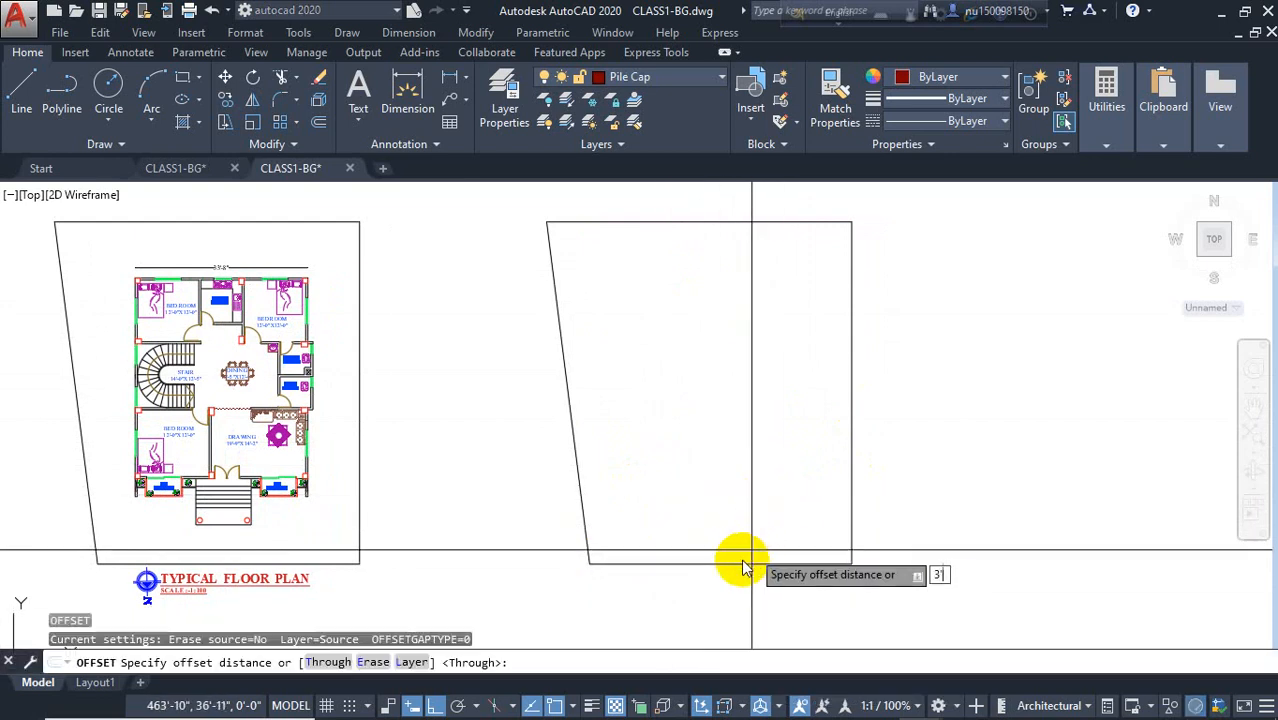
{"action": "key", "text": "Return"}
{"action": "left_click", "coordinate": [748, 560]}
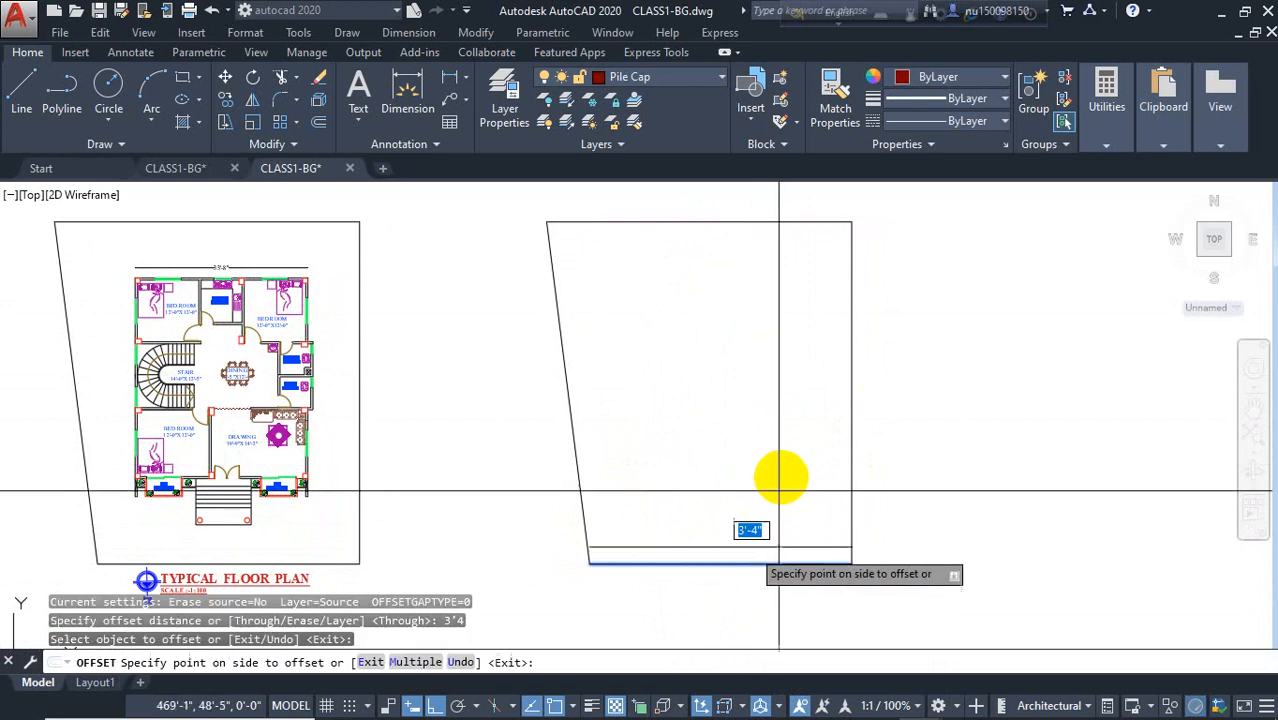
{"action": "left_click", "coordinate": [782, 472]}
{"action": "key", "text": "Escape"}
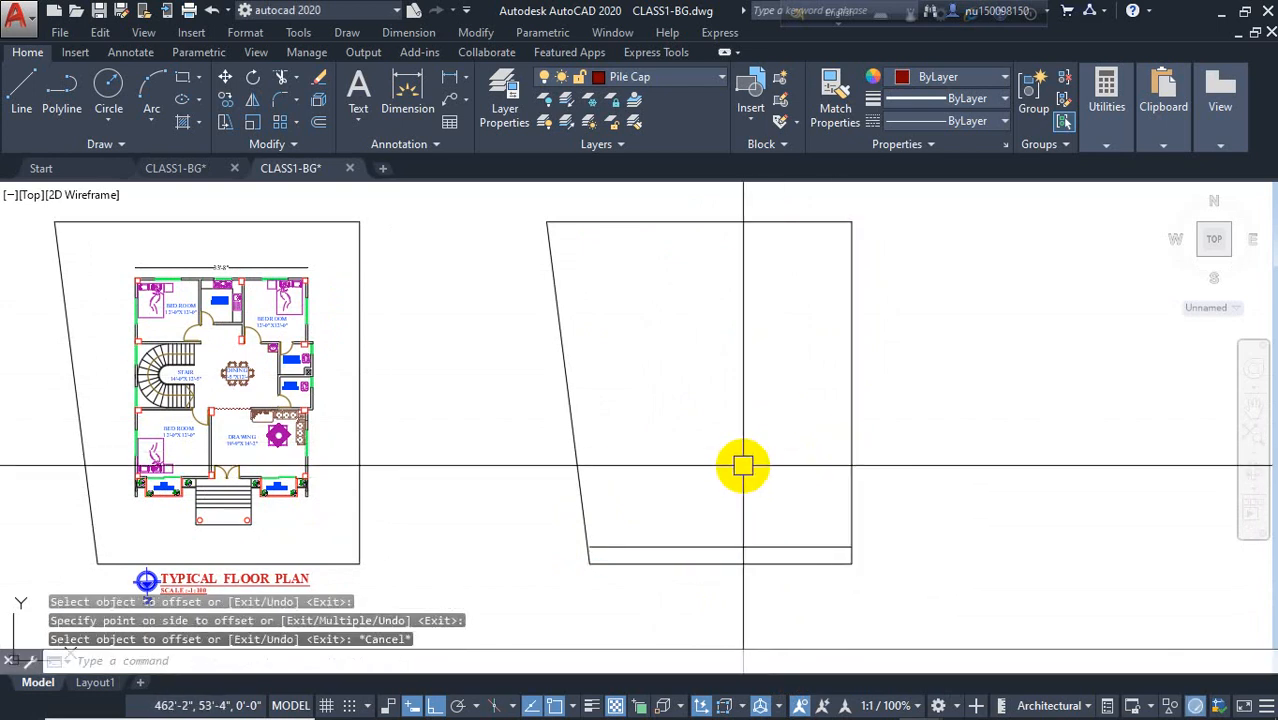
Step: Offset the right, top and slanted left boundary lines inward by 2'
{"action": "type", "text": "o"}
{"action": "key", "text": "Return"}
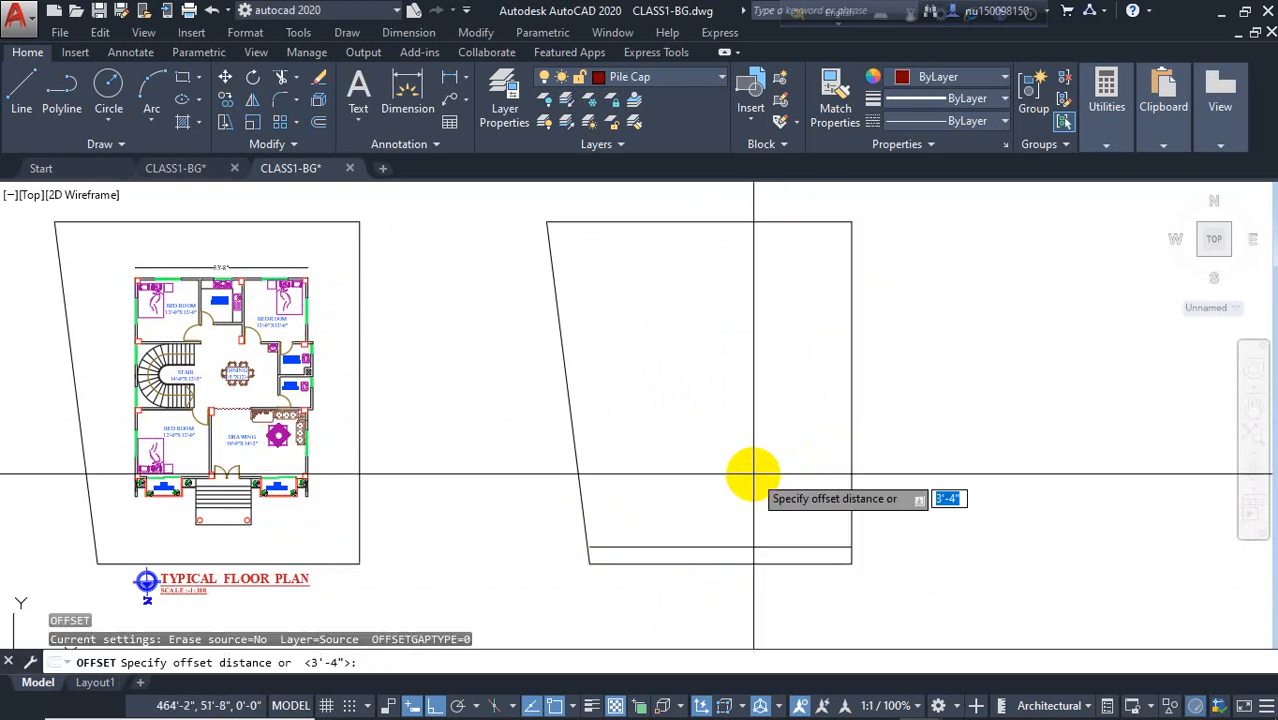
{"action": "type", "text": "2'"}
{"action": "key", "text": "Return"}
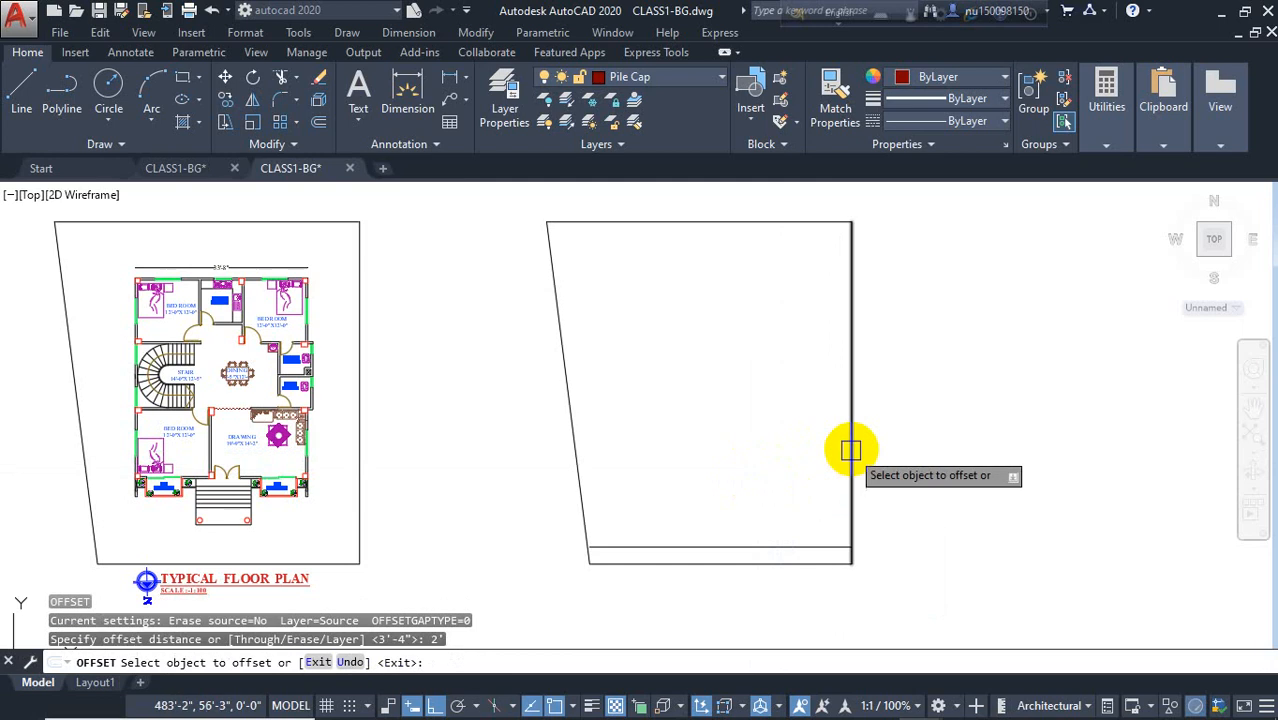
{"action": "left_click", "coordinate": [851, 448]}
{"action": "left_click", "coordinate": [699, 376]}
{"action": "left_click", "coordinate": [736, 225]}
{"action": "left_click", "coordinate": [612, 422]}
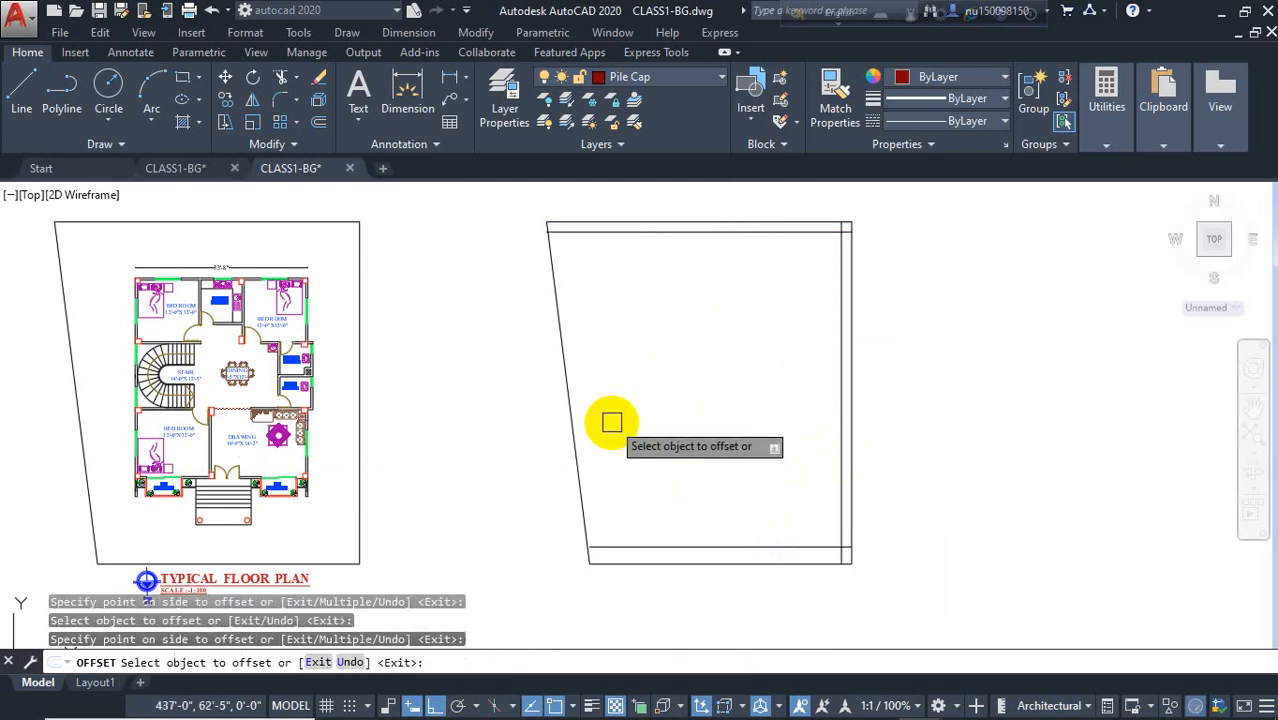
{"action": "left_click", "coordinate": [582, 487]}
{"action": "left_click", "coordinate": [744, 428]}
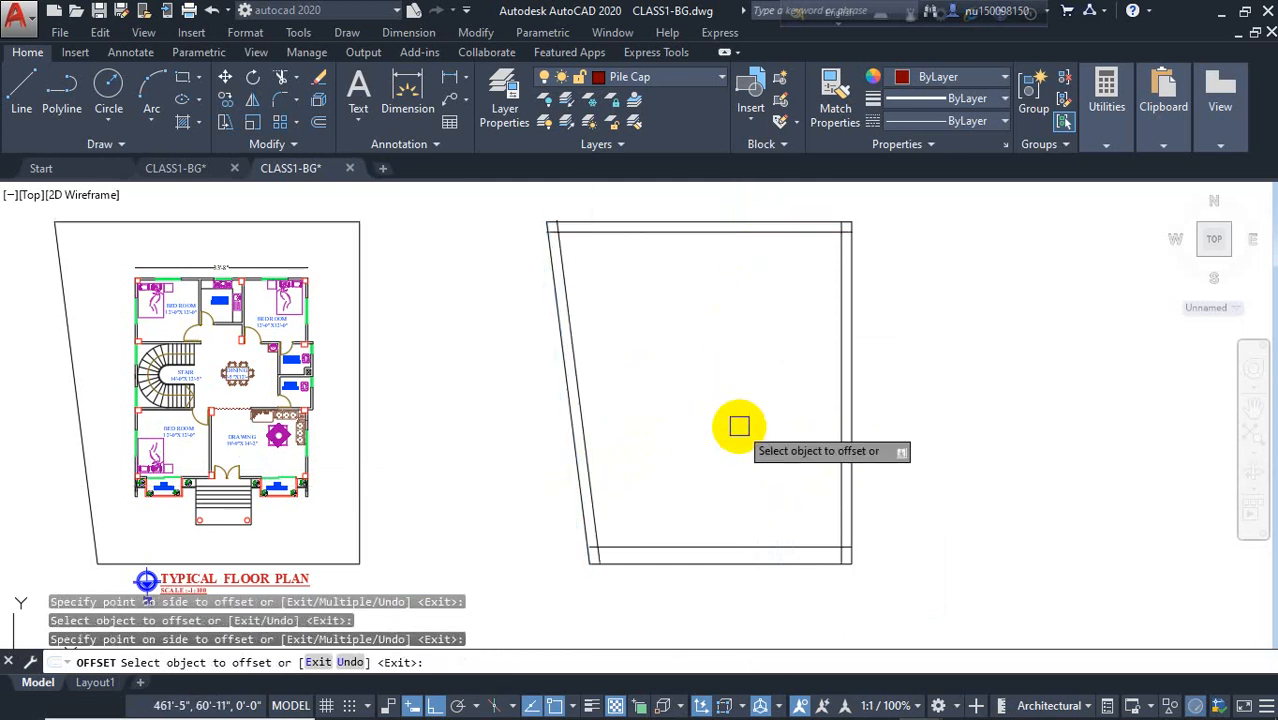
{"action": "key", "text": "Escape"}
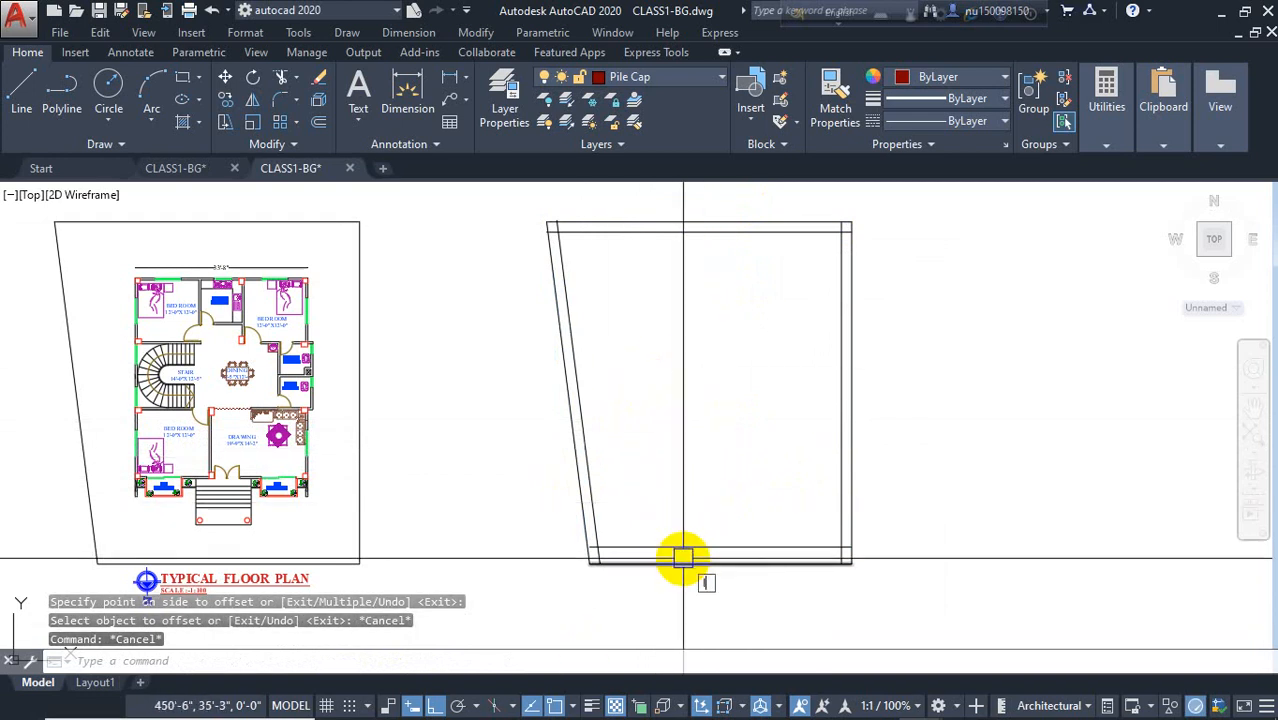
Step: Draw a vertical line from the inner lower-left intersection up to the top offset line, and erase the slanted offset line
{"action": "type", "text": "l"}
{"action": "key", "text": "Return"}
{"action": "left_click", "coordinate": [598, 547]}
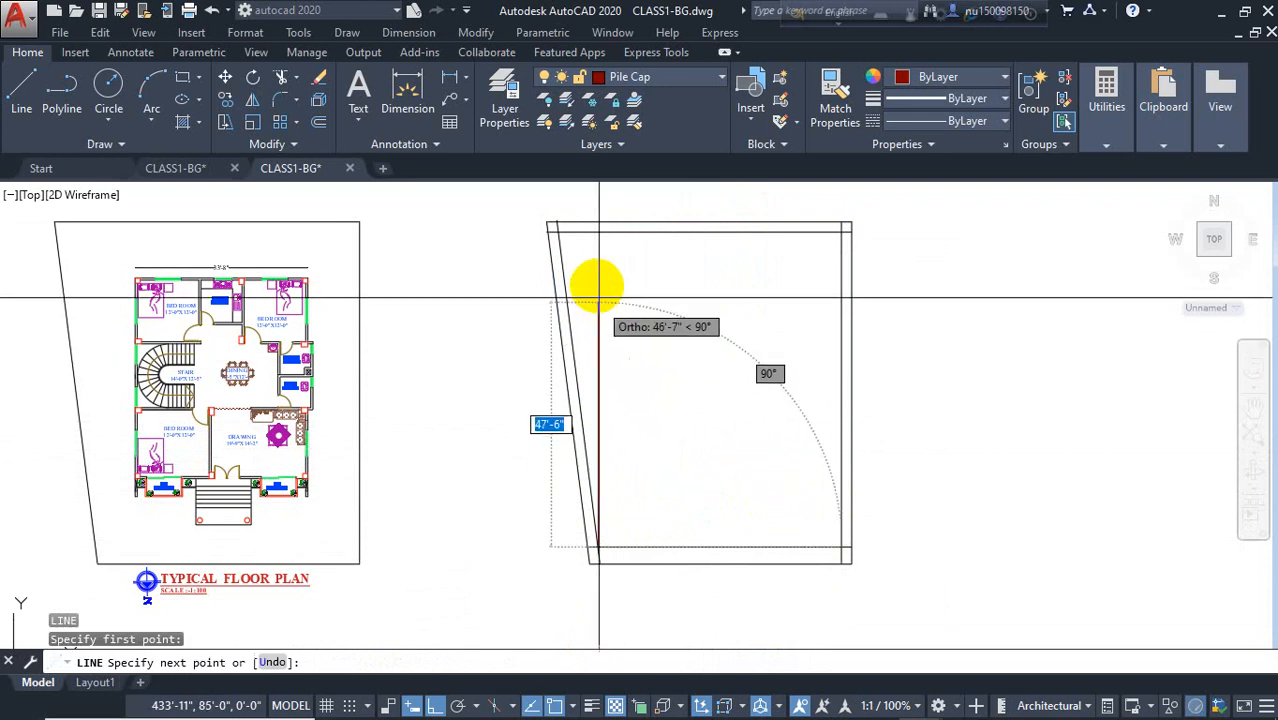
{"action": "left_click", "coordinate": [595, 236]}
{"action": "key", "text": "Return"}
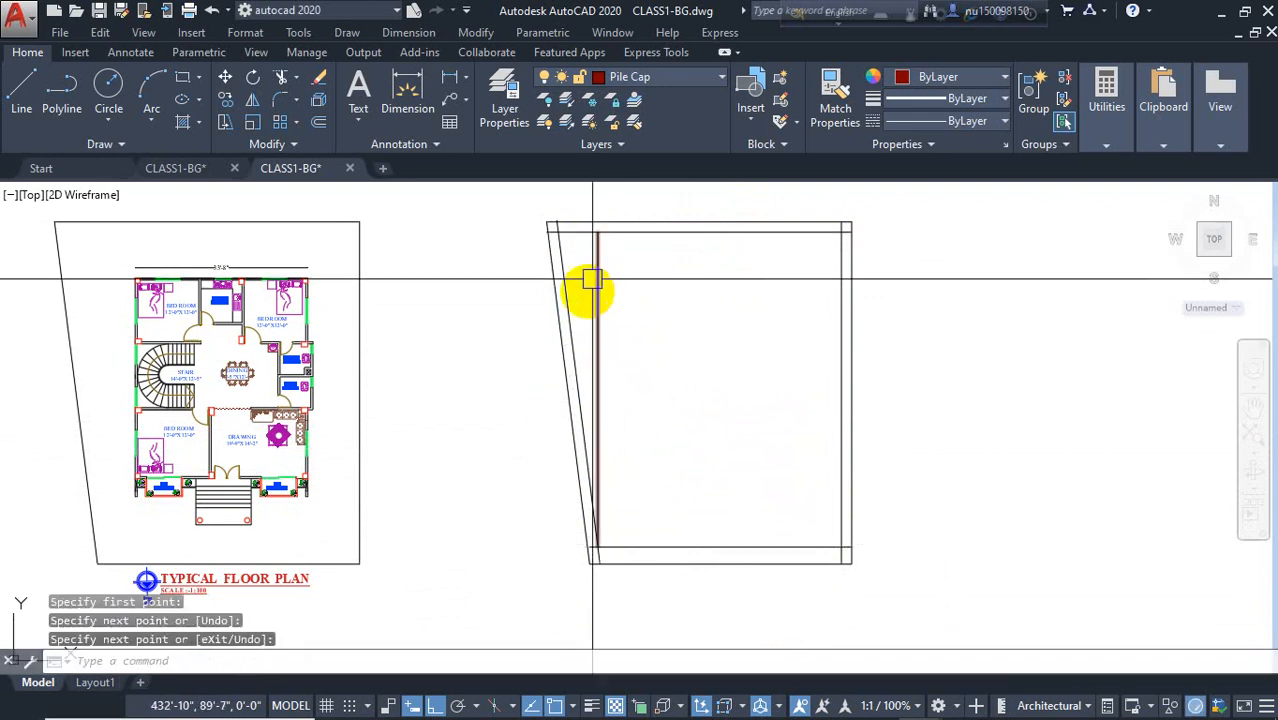
{"action": "left_click", "coordinate": [573, 316]}
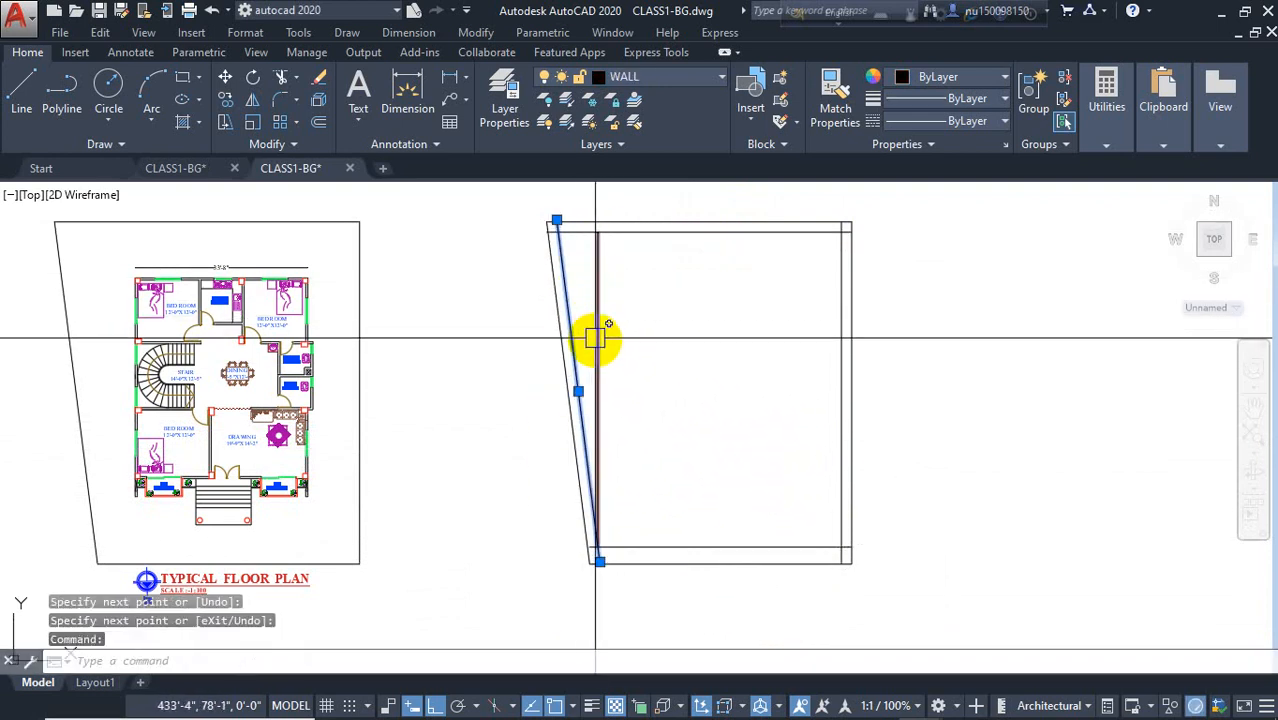
{"action": "key", "text": "Delete"}
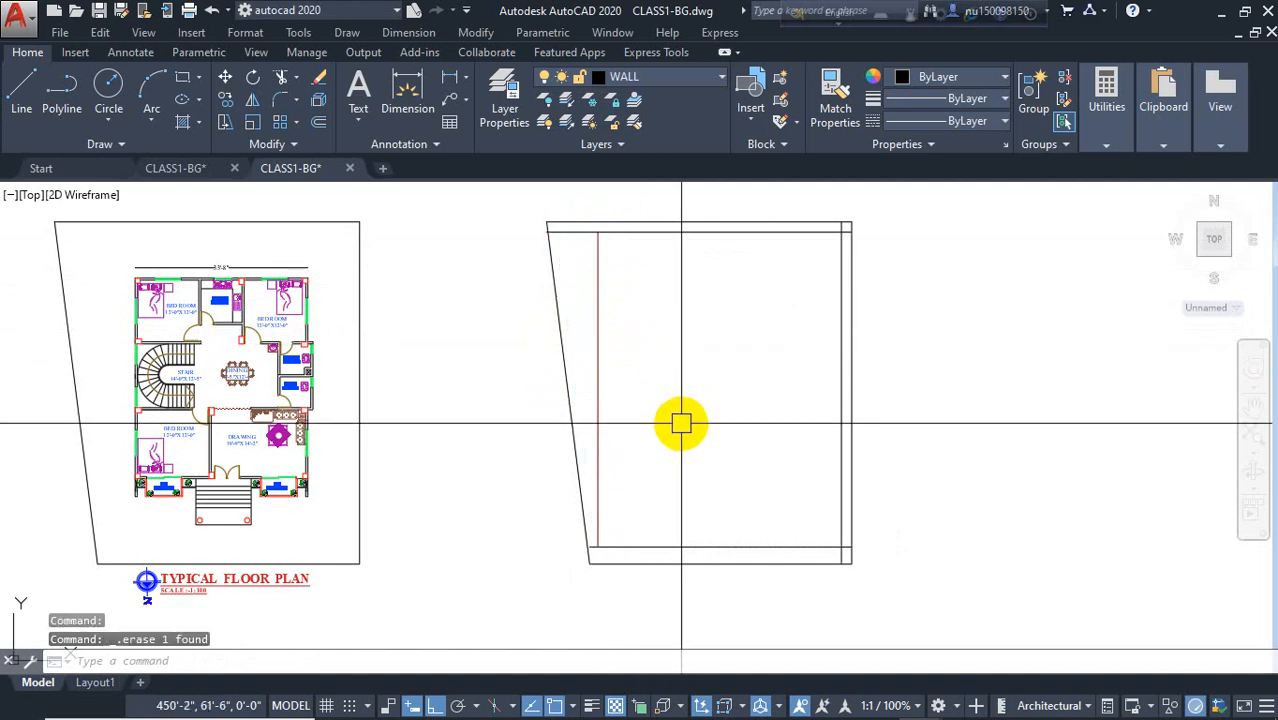
Step: Fillet the four corners of the inner setback outline with radius 0 to form a closed rectangle
{"action": "type", "text": "f"}
{"action": "key", "text": "Return"}
{"action": "left_click", "coordinate": [600, 251]}
{"action": "left_click", "coordinate": [665, 233]}
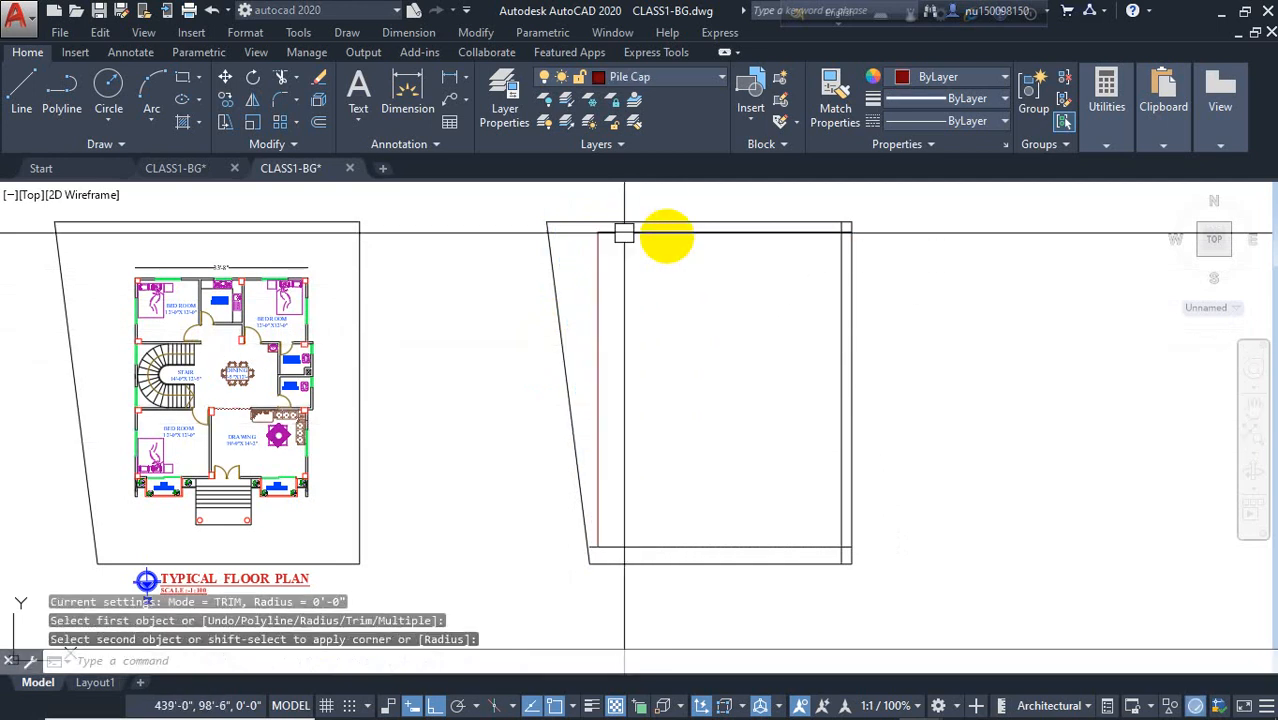
{"action": "key", "text": "Return"}
{"action": "left_click", "coordinate": [800, 240]}
{"action": "left_click", "coordinate": [842, 278]}
{"action": "key", "text": "Return"}
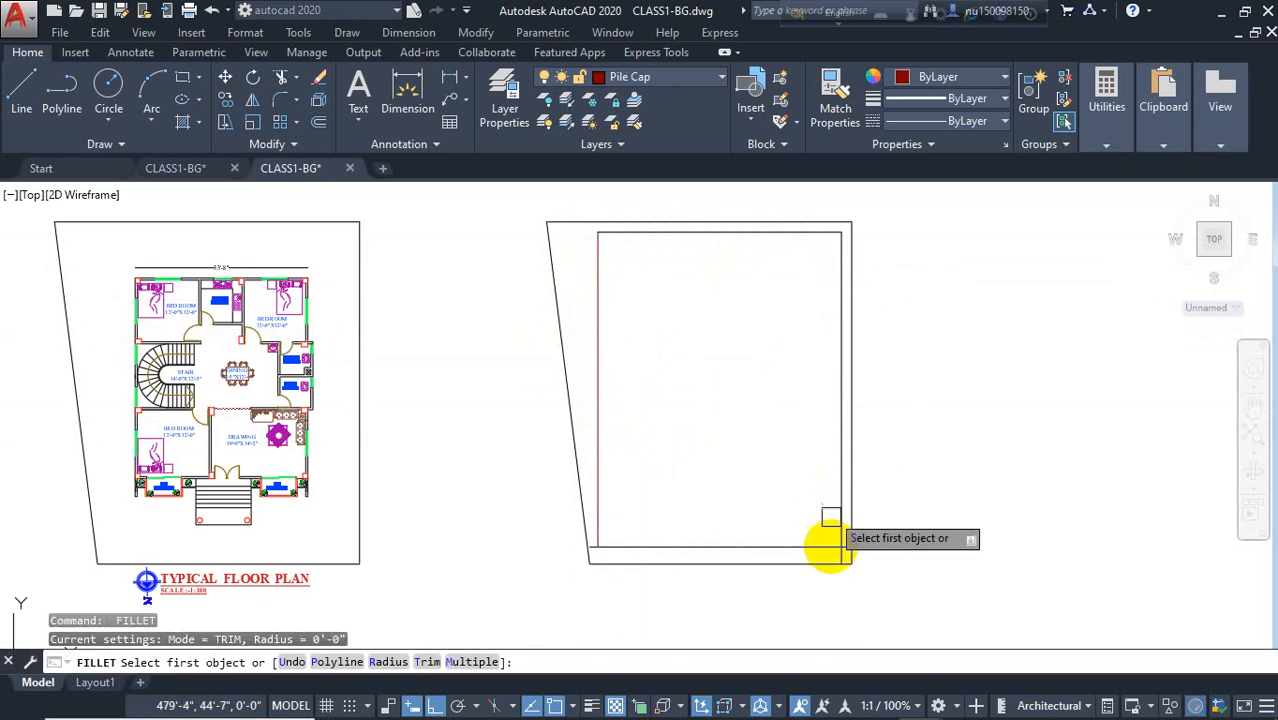
{"action": "left_click", "coordinate": [842, 532]}
{"action": "left_click", "coordinate": [819, 545]}
{"action": "key", "text": "Return"}
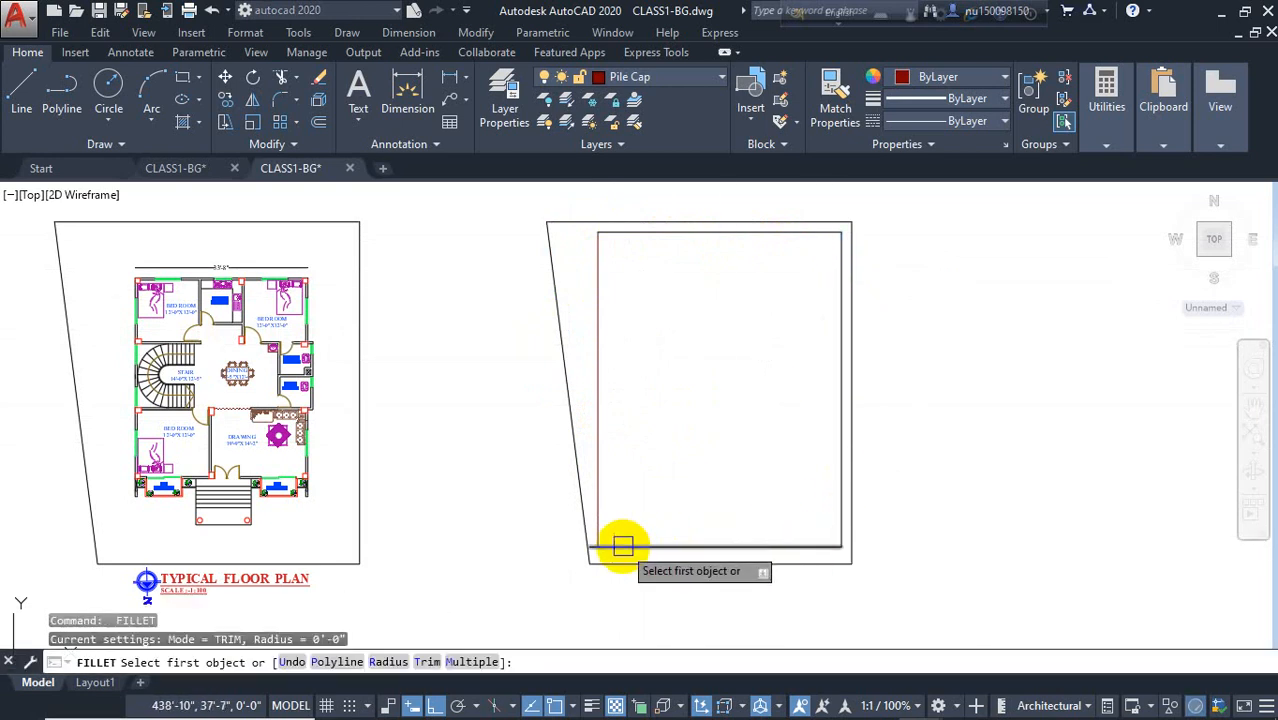
{"action": "left_click", "coordinate": [621, 546]}
{"action": "left_click", "coordinate": [603, 513]}
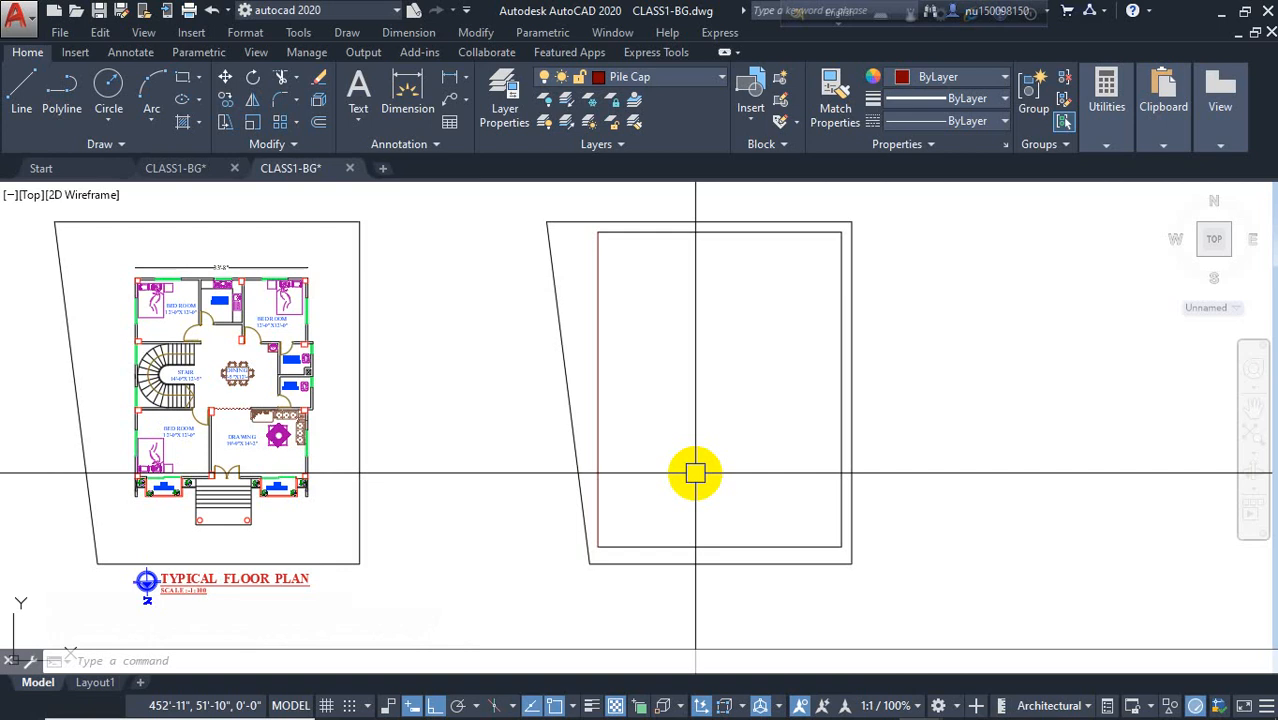
Step: Match the properties of the inner bottom line onto the red vertical line on the inner left side
{"action": "type", "text": "a"}
{"action": "key", "text": "Return"}
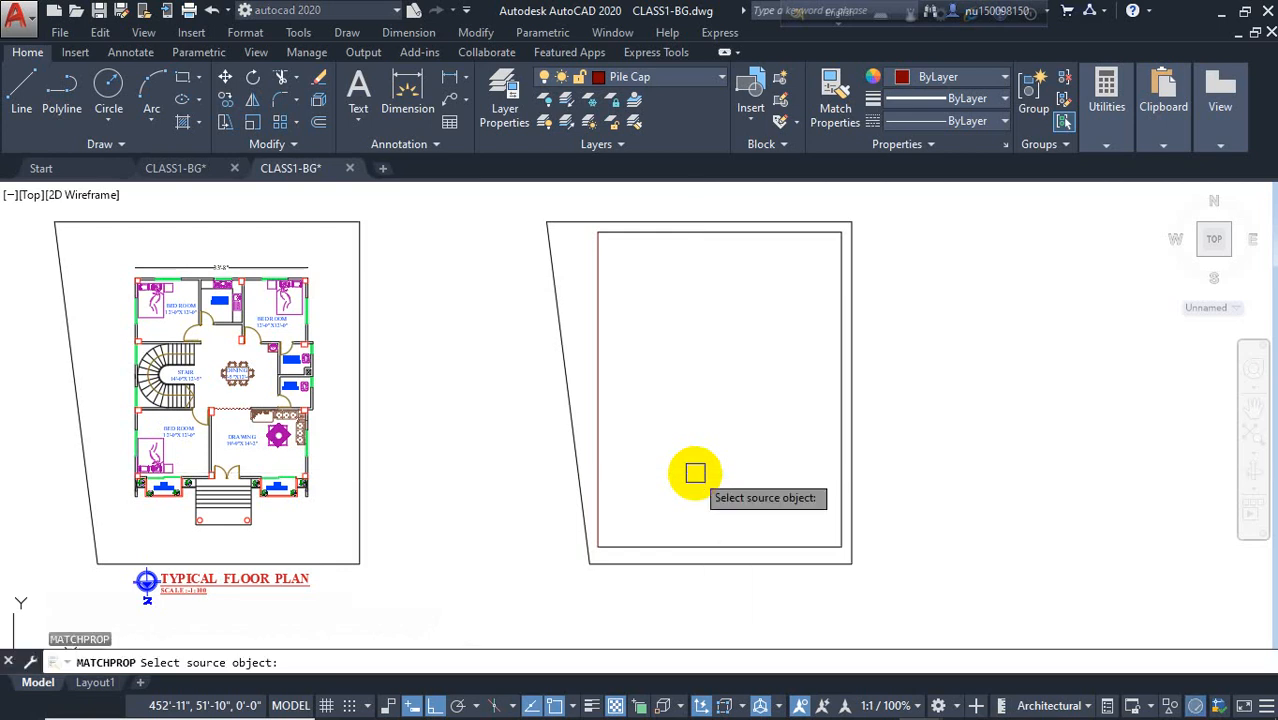
{"action": "left_click", "coordinate": [662, 548]}
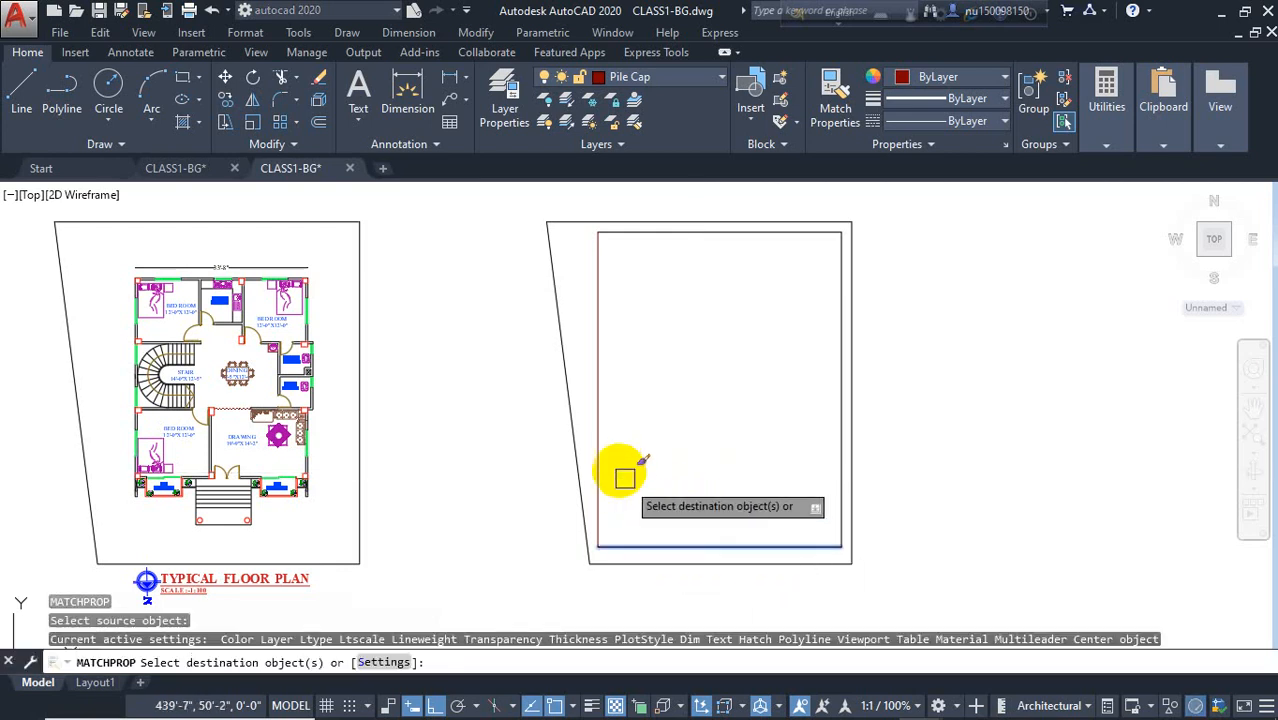
{"action": "right_click", "coordinate": [722, 432]}
{"action": "left_click", "coordinate": [741, 438]}
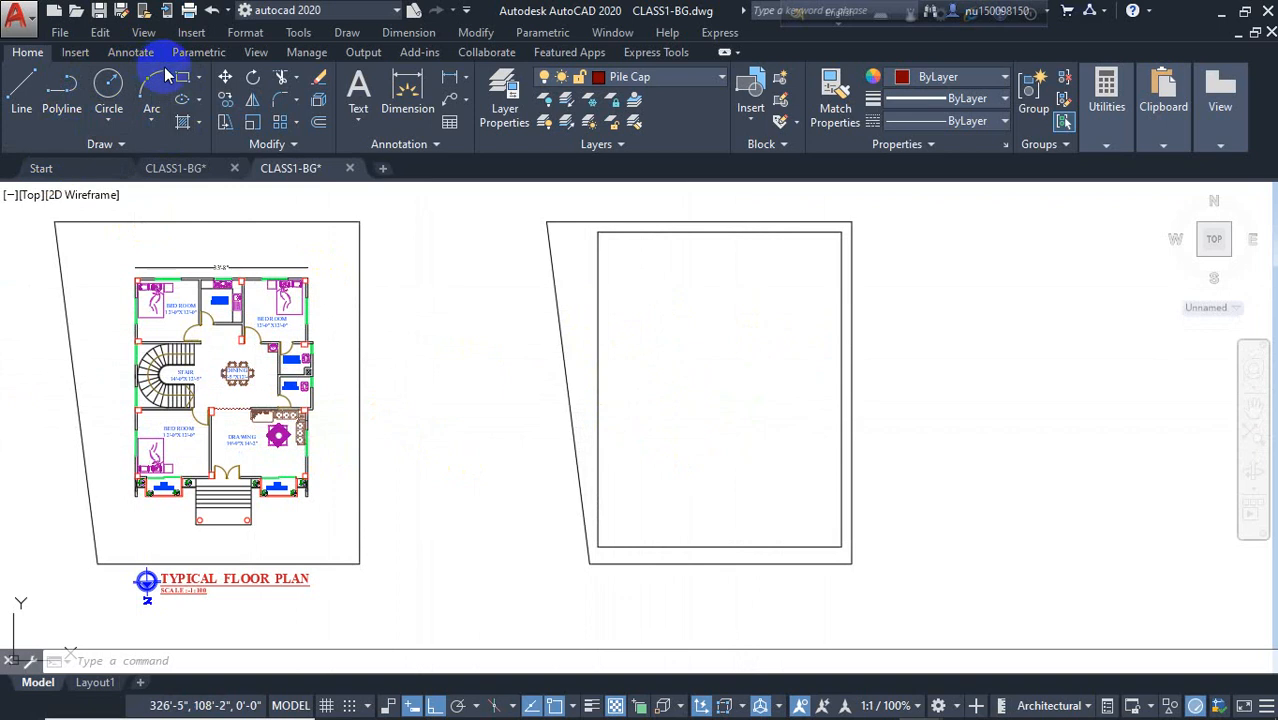
Step: Draw a narrow upright rectangle projecting outward from the upper part of the inner left line
{"action": "type", "text": "rec"}
{"action": "key", "text": "Return"}
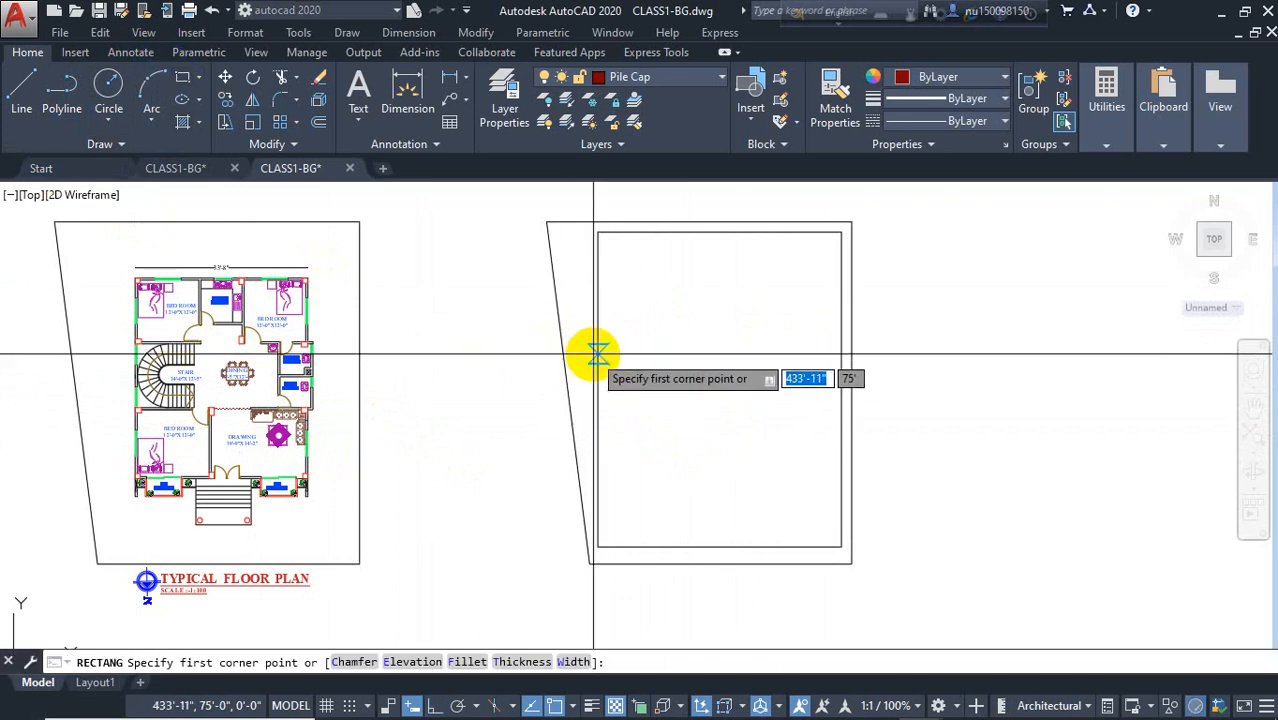
{"action": "left_click", "coordinate": [595, 354]}
{"action": "scroll", "coordinate": [595, 354], "scroll_direction": "up", "scroll_amount": 4}
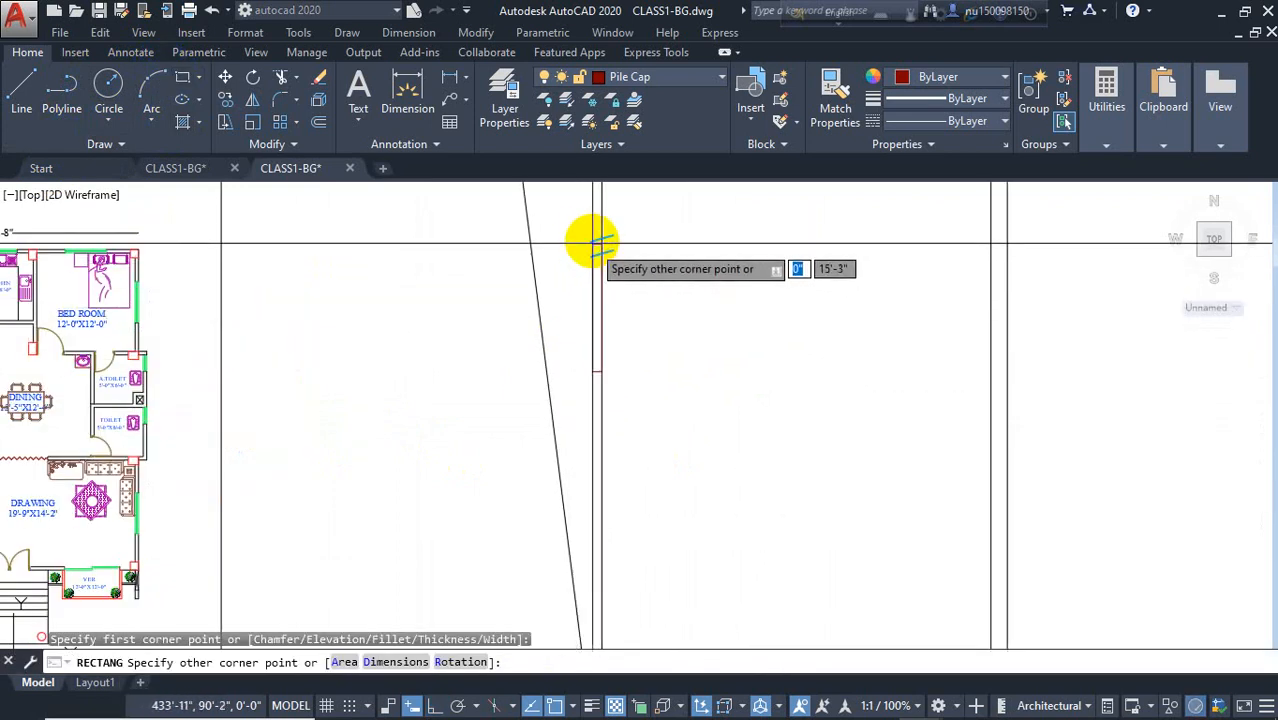
{"action": "key", "text": "Escape"}
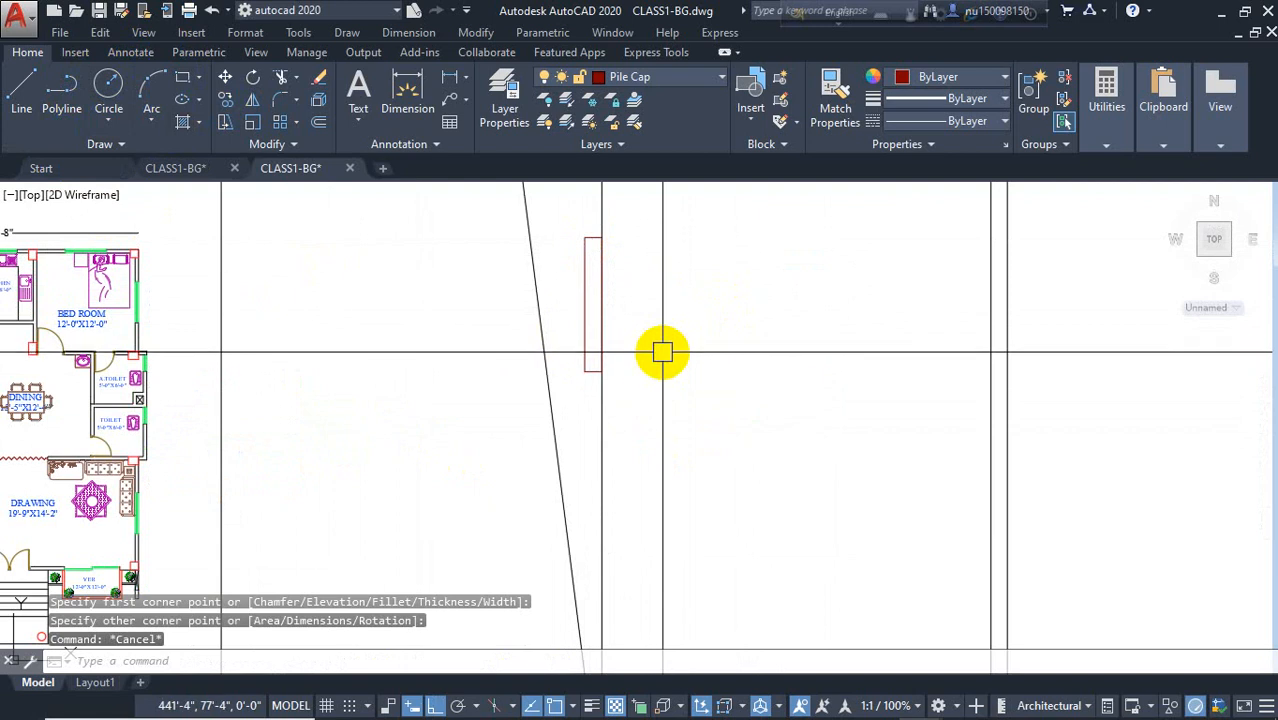
Step: Trim the overlapping segments between the narrow rectangle and the inner left line so that the projection opens into the outline
{"action": "type", "text": "tr"}
{"action": "key", "text": "Return"}
{"action": "key", "text": "Return"}
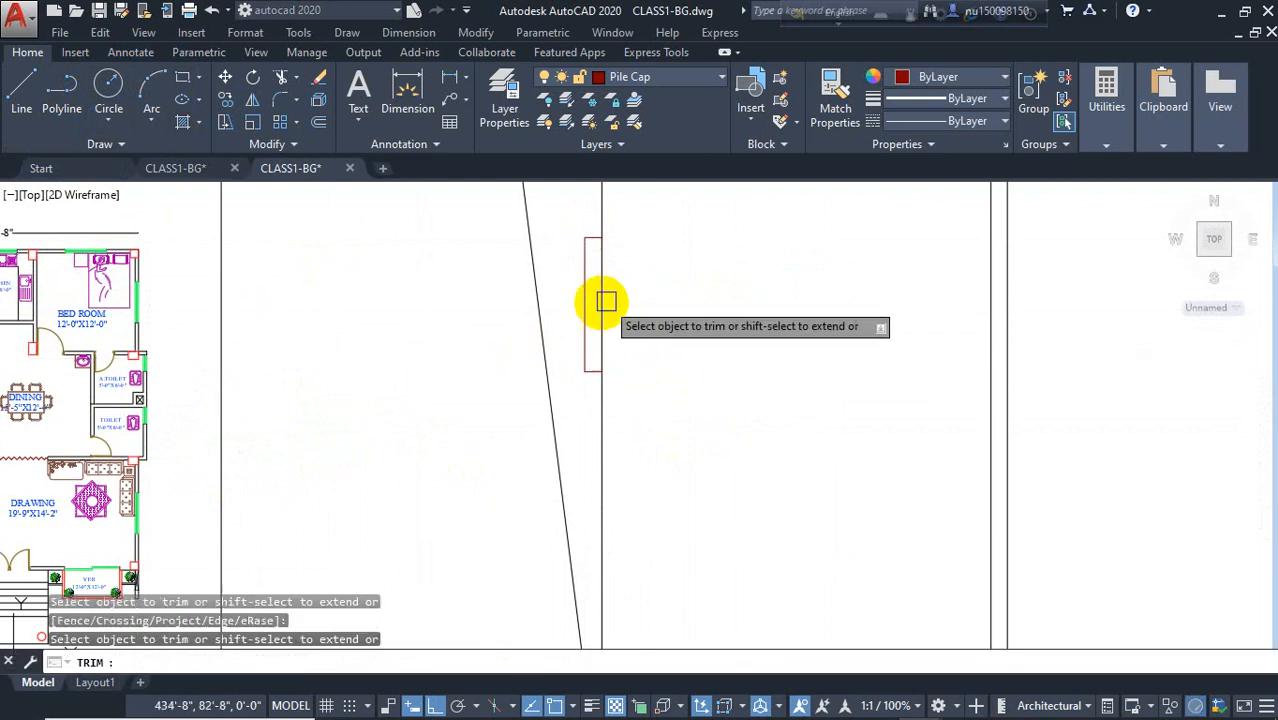
{"action": "scroll", "coordinate": [650, 323], "scroll_direction": "down", "scroll_amount": 4}
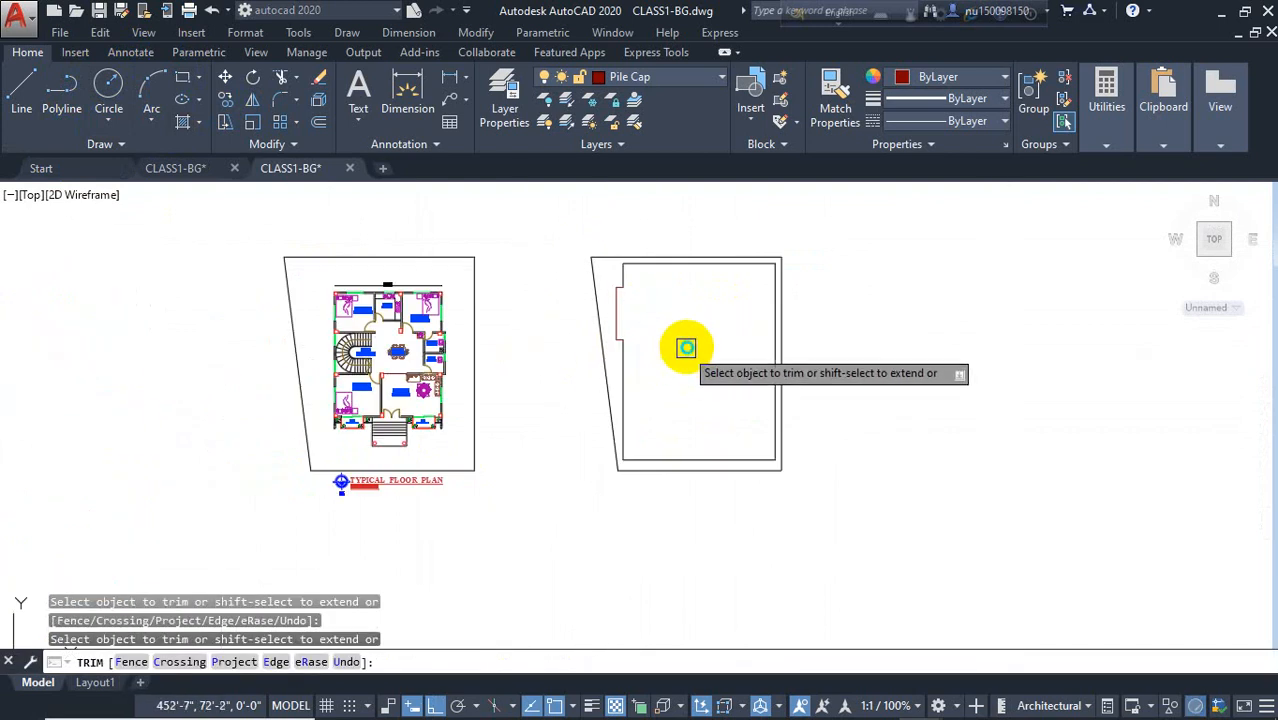
{"action": "right_click", "coordinate": [686, 347]}
{"action": "left_click", "coordinate": [726, 357]}
Step: Offset the bottom line, left line and side projection of the building outline 5 inches inward for the wall thickness
{"action": "scroll", "coordinate": [665, 330], "scroll_direction": "up", "scroll_amount": 5}
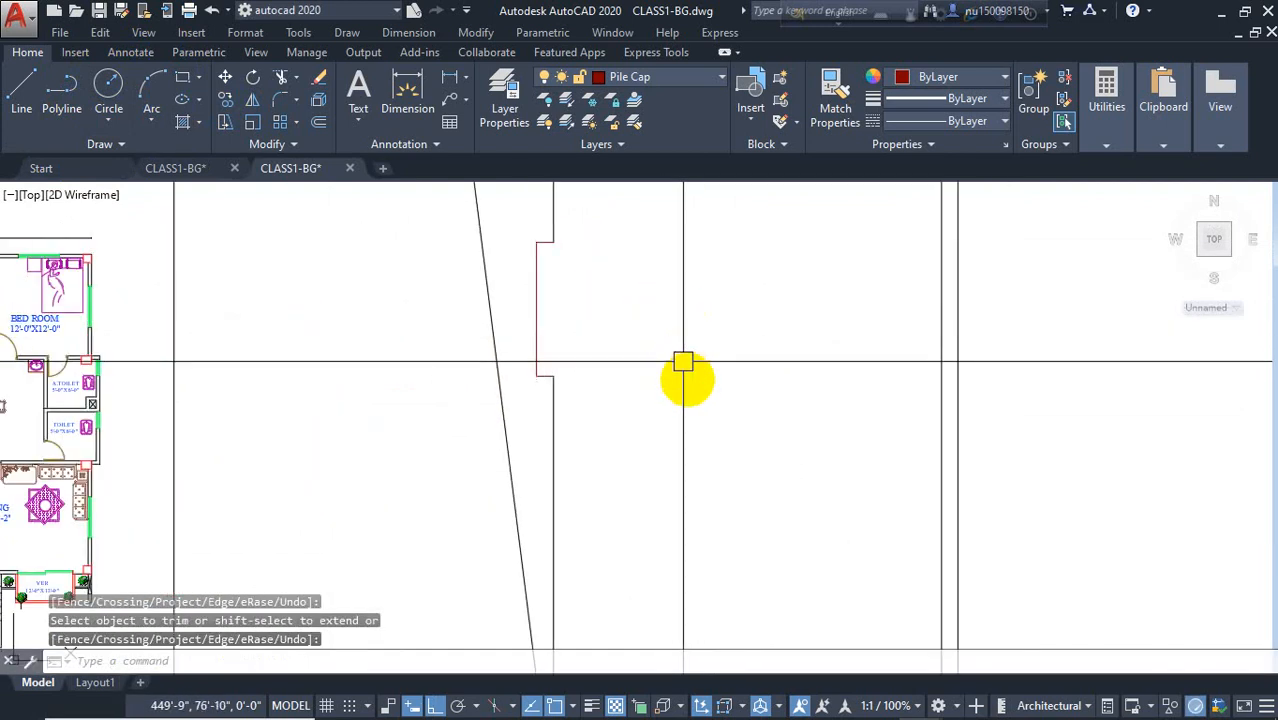
{"action": "scroll", "coordinate": [683, 362], "scroll_direction": "down", "scroll_amount": 5}
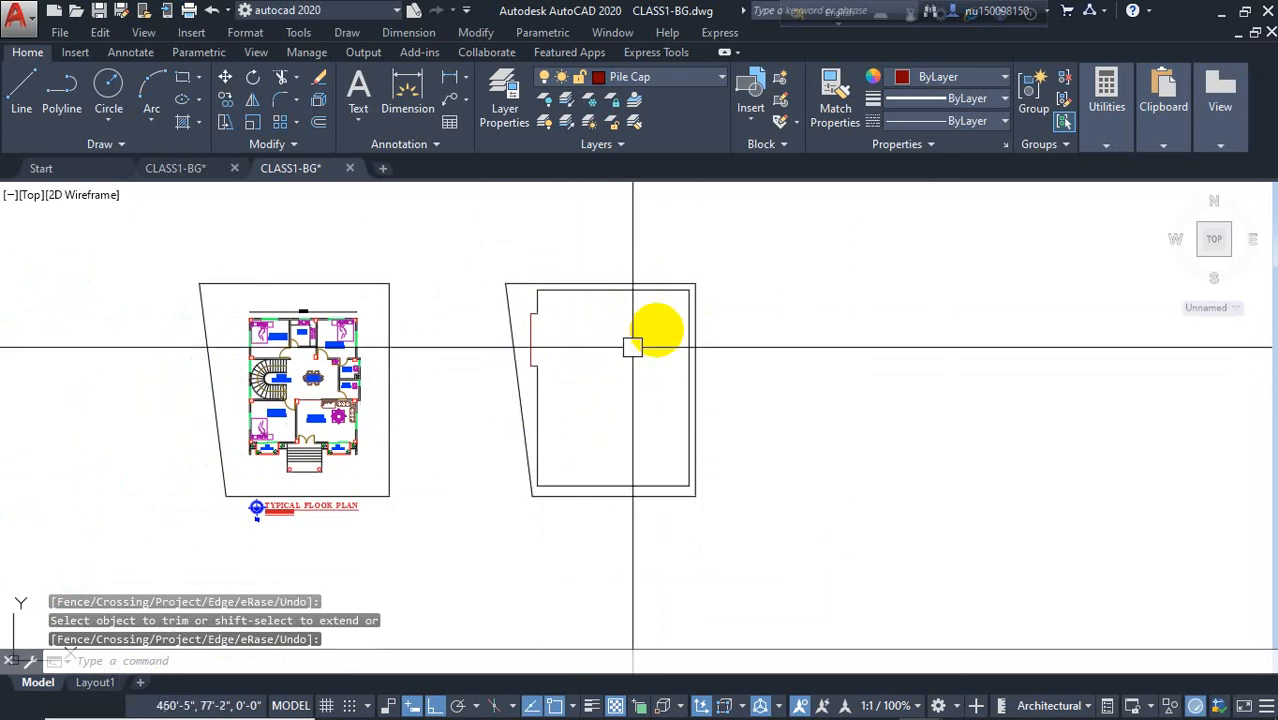
{"action": "scroll", "coordinate": [690, 365], "scroll_direction": "up", "scroll_amount": 3}
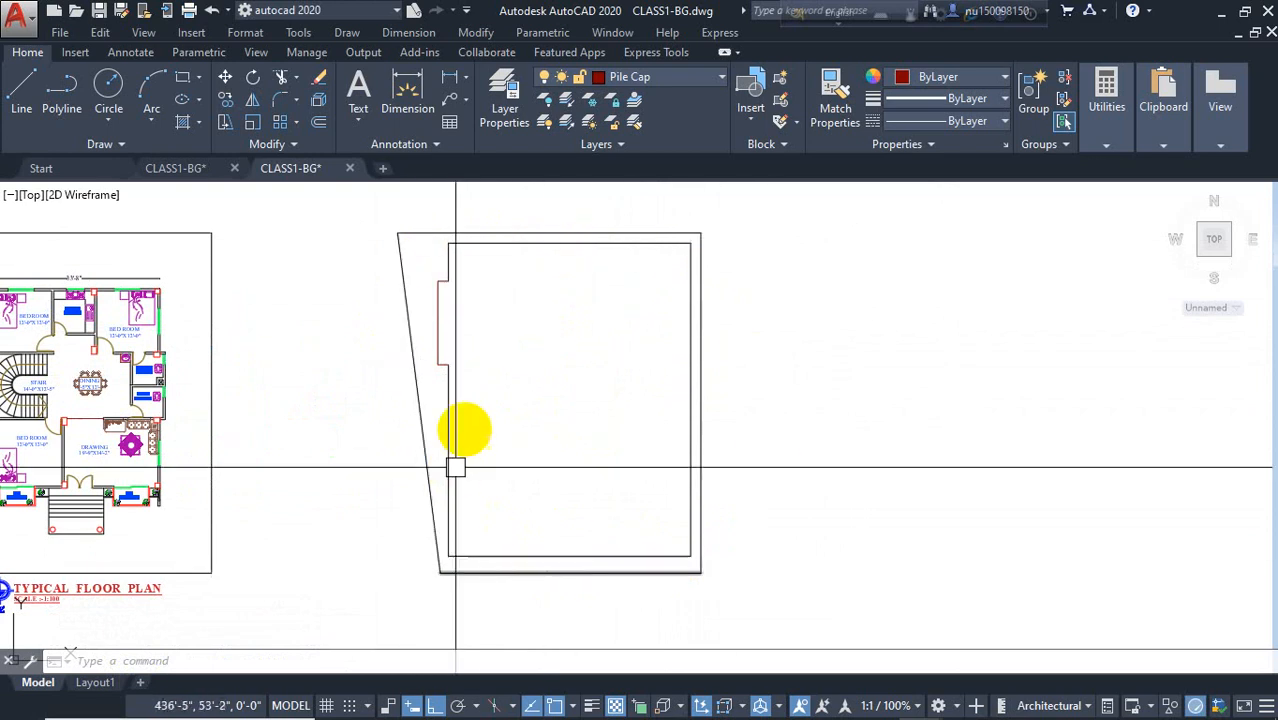
{"action": "type", "text": "o"}
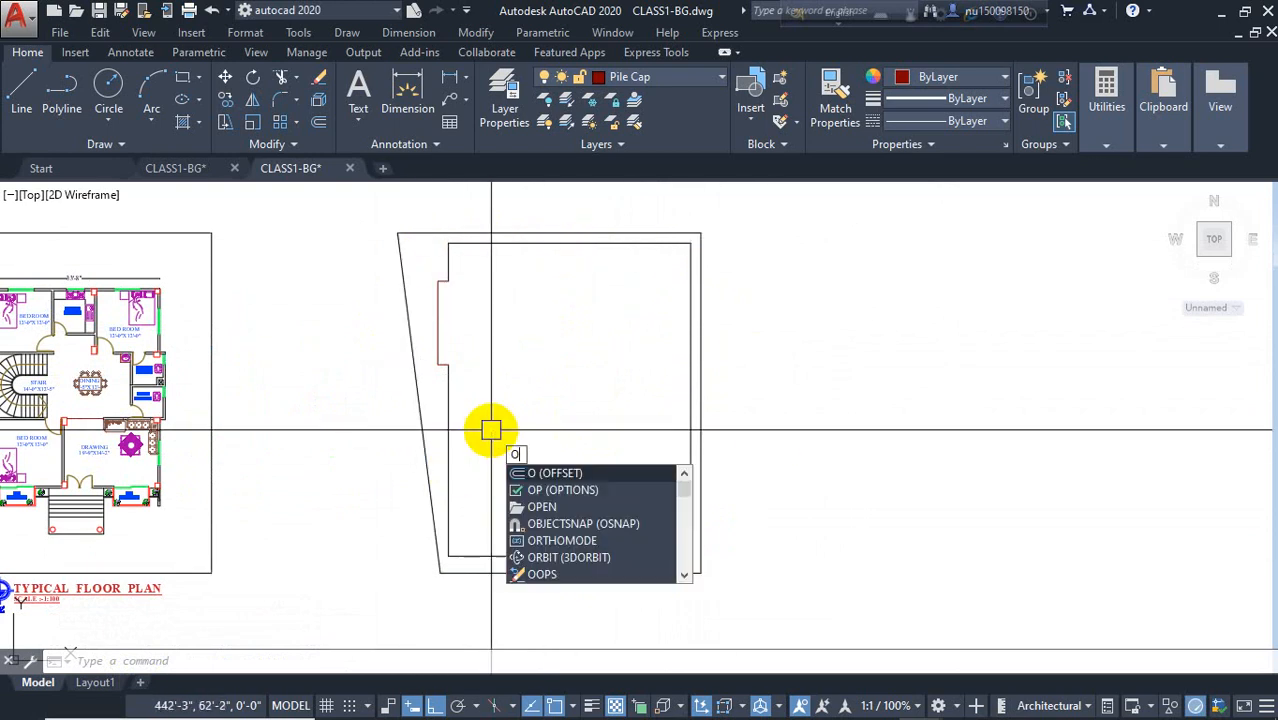
{"action": "key", "text": "Return"}
{"action": "key", "text": "Return"}
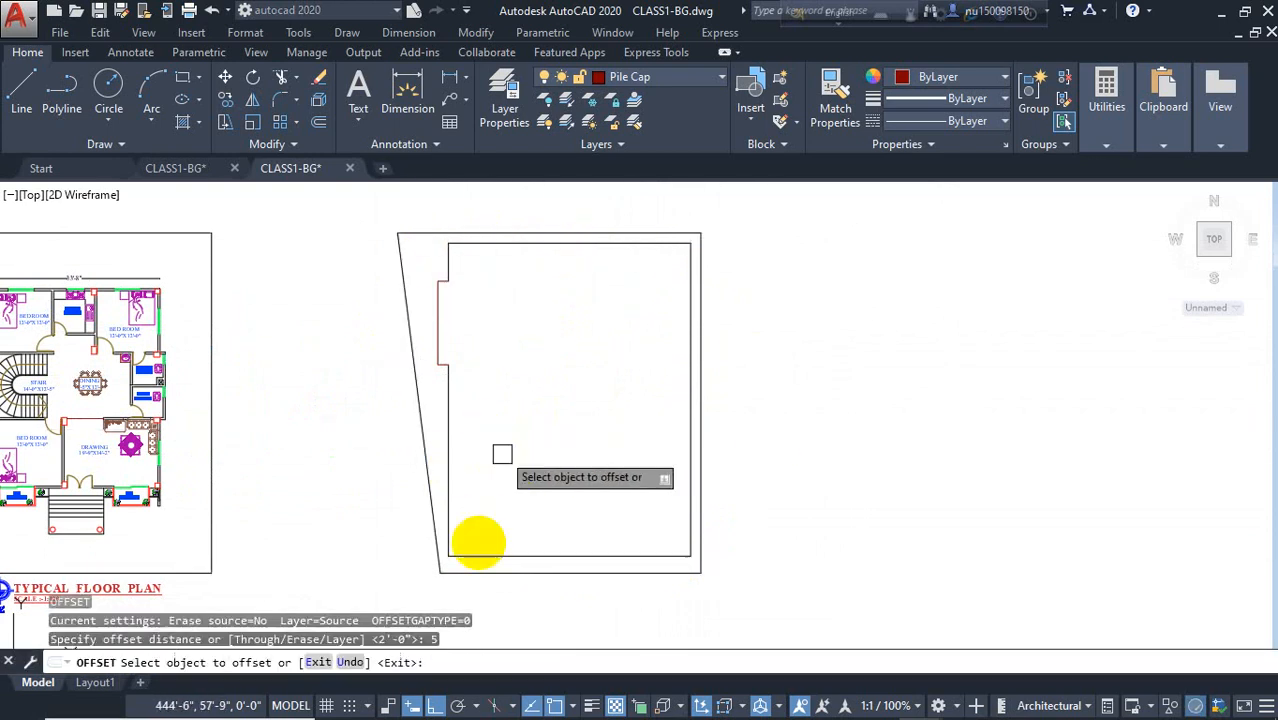
{"action": "left_click", "coordinate": [486, 552]}
{"action": "left_click", "coordinate": [522, 494]}
{"action": "left_click", "coordinate": [456, 462]}
{"action": "left_click", "coordinate": [477, 310]}
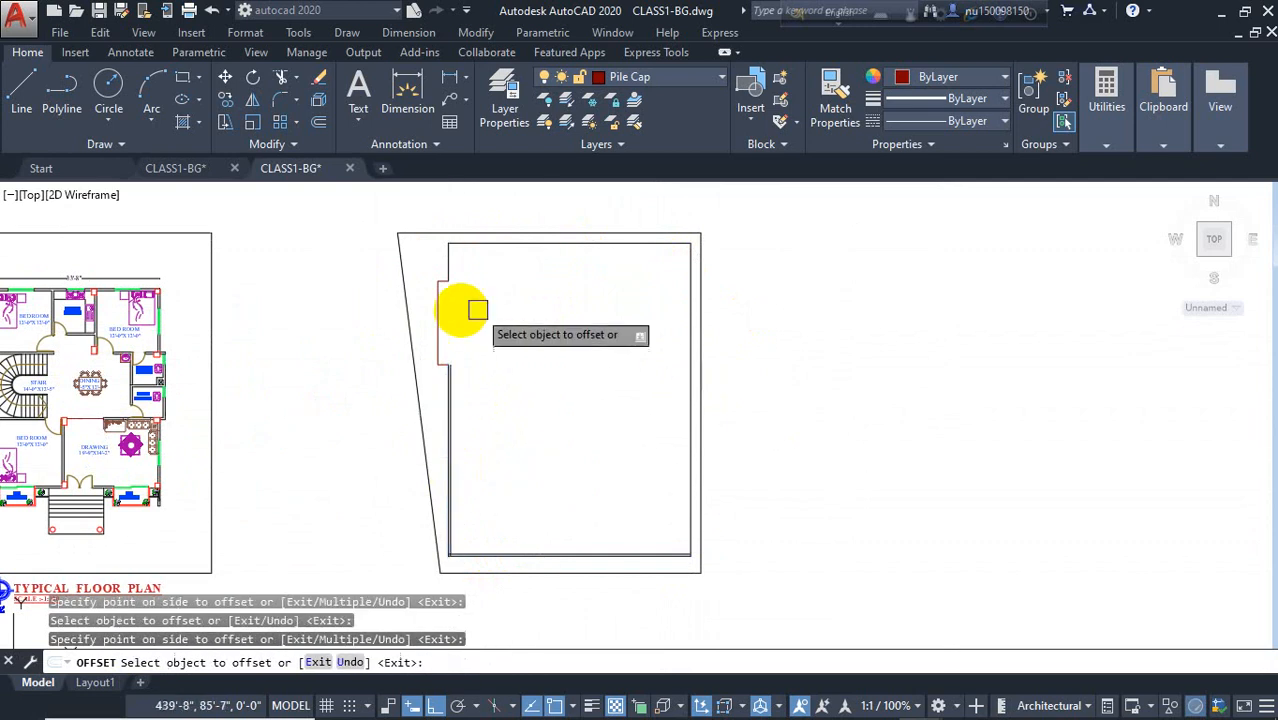
{"action": "scroll", "coordinate": [432, 318], "scroll_direction": "up", "scroll_amount": 1}
{"action": "scroll", "coordinate": [445, 330], "scroll_direction": "down", "scroll_amount": 1}
{"action": "scroll", "coordinate": [448, 343], "scroll_direction": "up", "scroll_amount": 5}
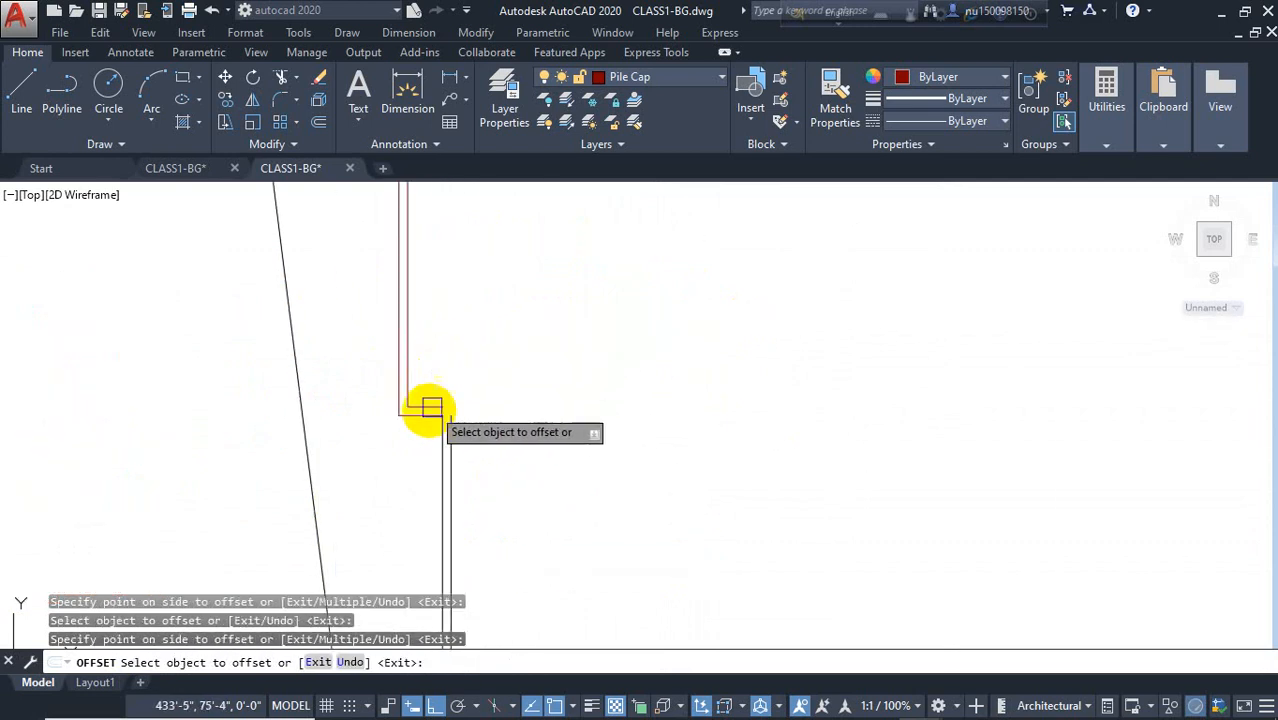
{"action": "scroll", "coordinate": [421, 478], "scroll_direction": "down", "scroll_amount": 5}
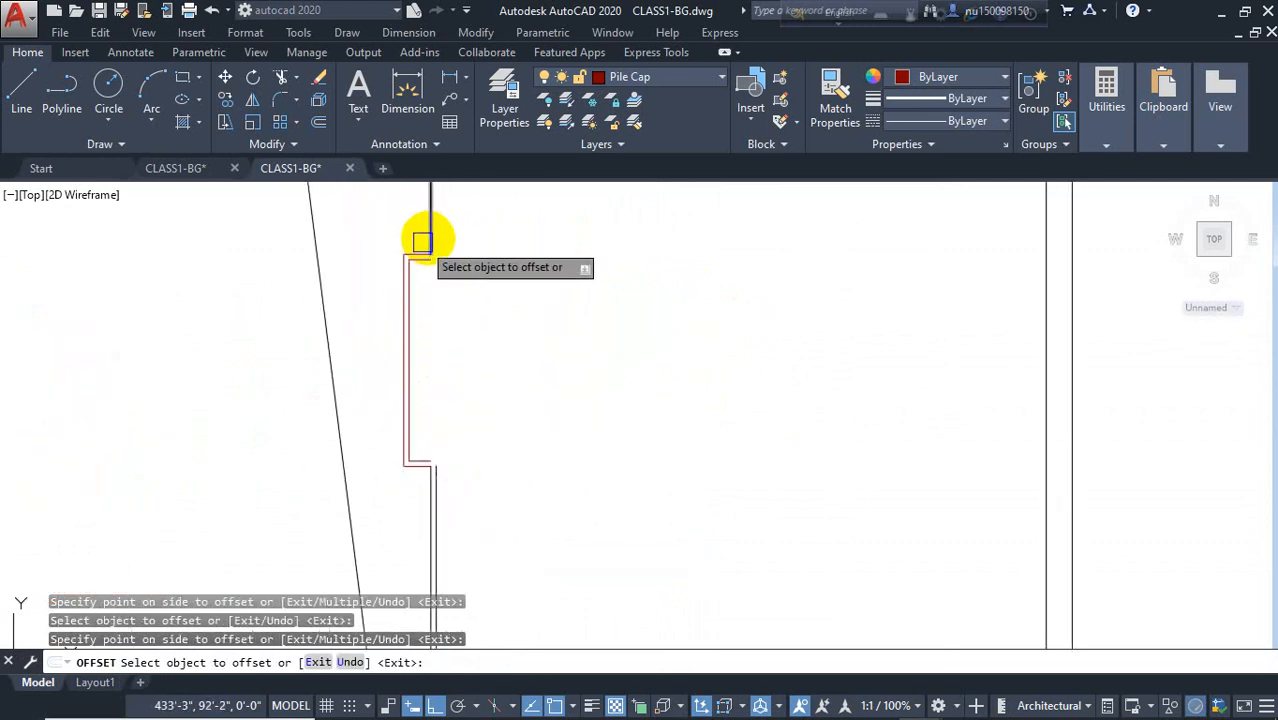
Step: Offset the top and right lines of the building outline inward by the same 5-inch wall thickness
{"action": "scroll", "coordinate": [496, 305], "scroll_direction": "down", "scroll_amount": 3}
{"action": "left_click", "coordinate": [496, 299]}
{"action": "left_click", "coordinate": [500, 390]}
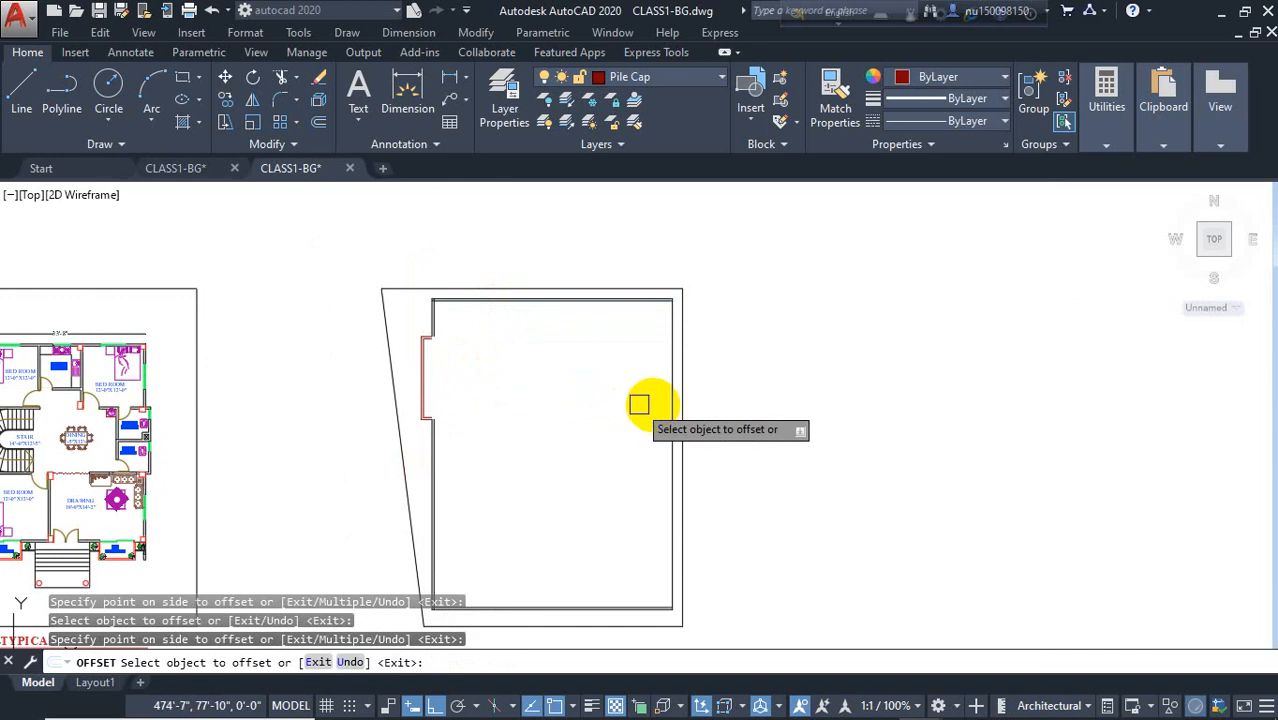
{"action": "scroll", "coordinate": [625, 440], "scroll_direction": "up", "scroll_amount": 1}
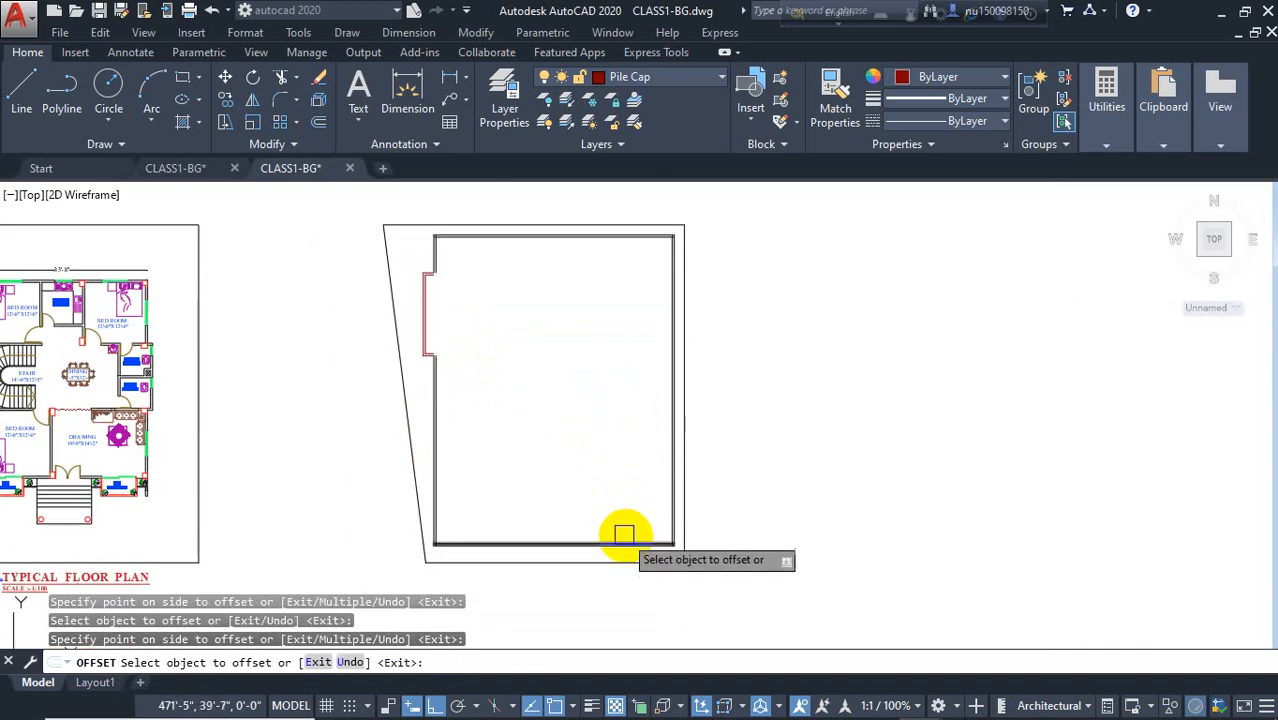
{"action": "scroll", "coordinate": [635, 531], "scroll_direction": "up", "scroll_amount": 4}
{"action": "key", "text": "Escape"}
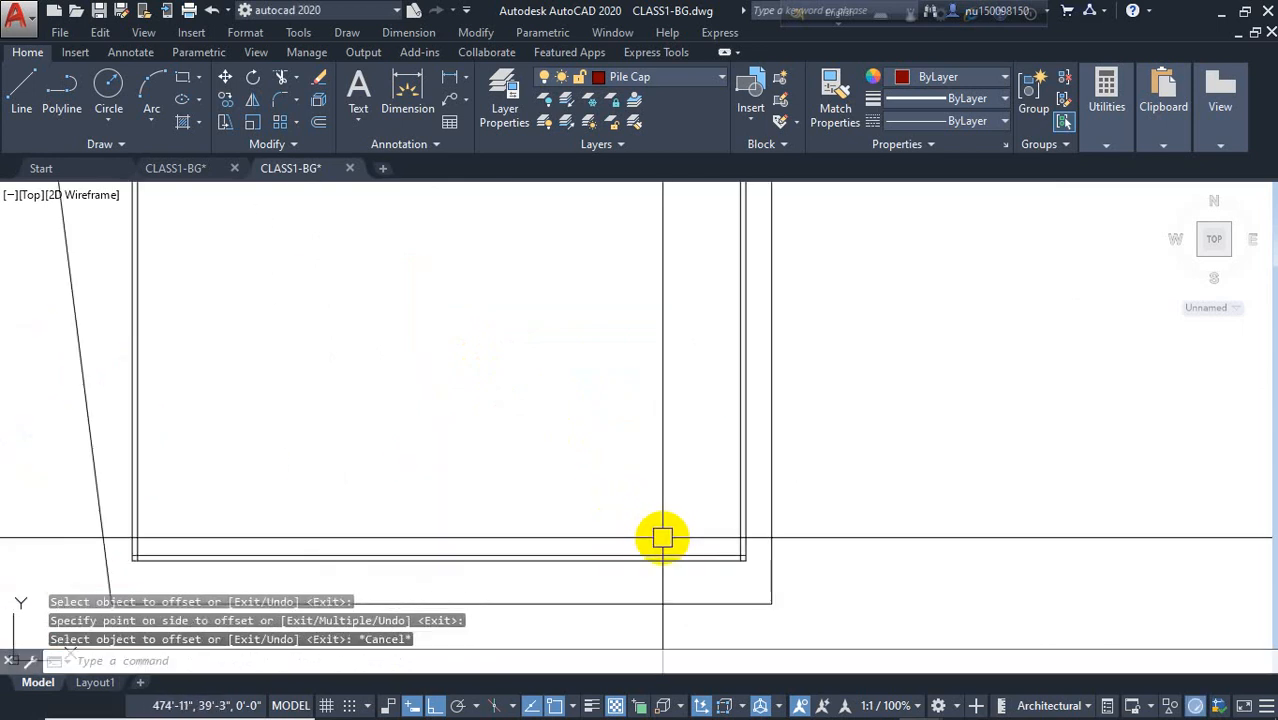
Step: Fillet the inner wall lines into sharp corners at the building's lower-right and upper-left corners
{"action": "type", "text": "f"}
{"action": "key", "text": "Return"}
{"action": "left_click", "coordinate": [690, 542]}
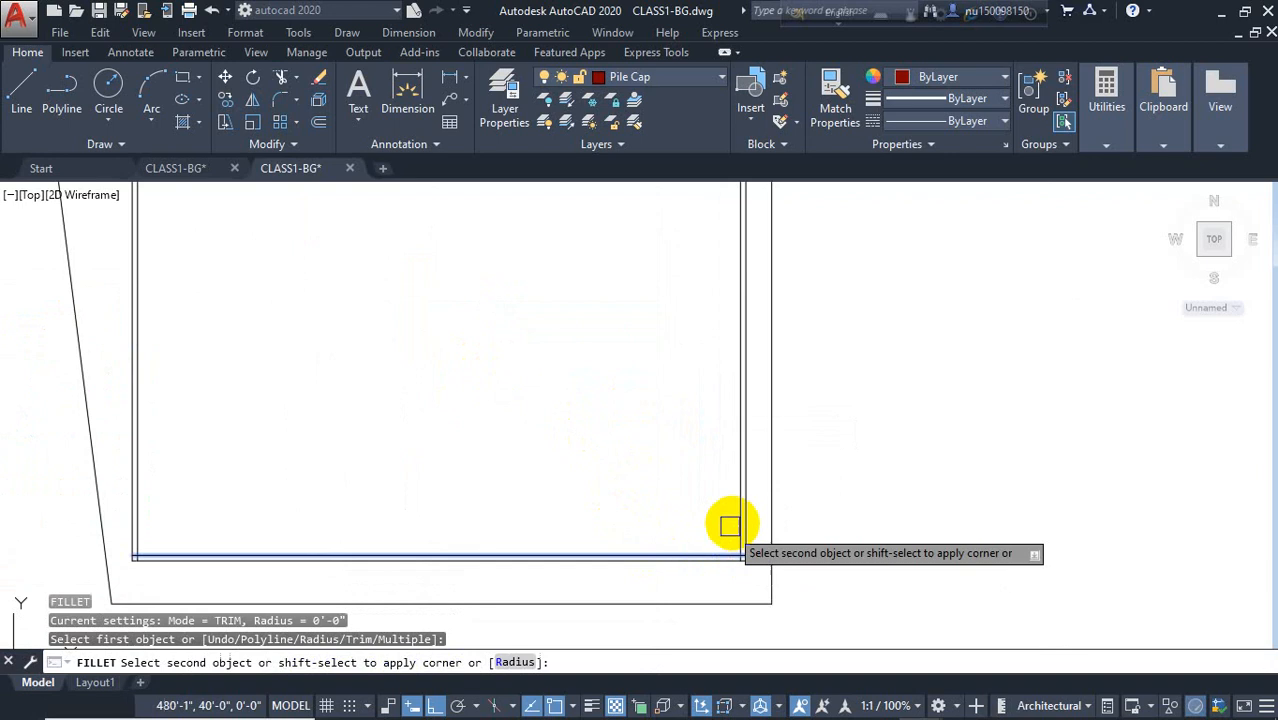
{"action": "left_click", "coordinate": [731, 522]}
{"action": "scroll", "coordinate": [507, 497], "scroll_direction": "down", "scroll_amount": 3}
{"action": "scroll", "coordinate": [442, 277], "scroll_direction": "up", "scroll_amount": 5}
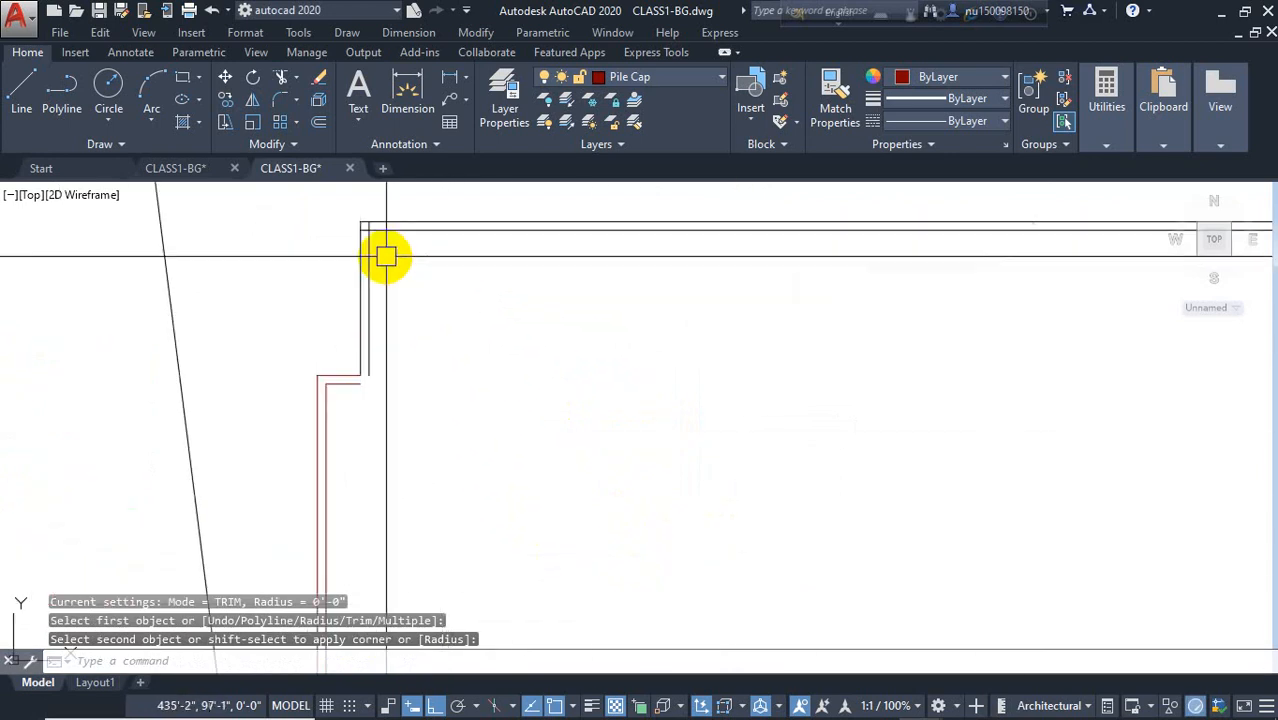
{"action": "key", "text": "Return"}
{"action": "left_click", "coordinate": [372, 250]}
{"action": "left_click", "coordinate": [386, 230]}
Step: Fillet the inner wall lines into sharp corners at the building's upper-right and lower-left corners
{"action": "scroll", "coordinate": [616, 289], "scroll_direction": "down", "scroll_amount": 3}
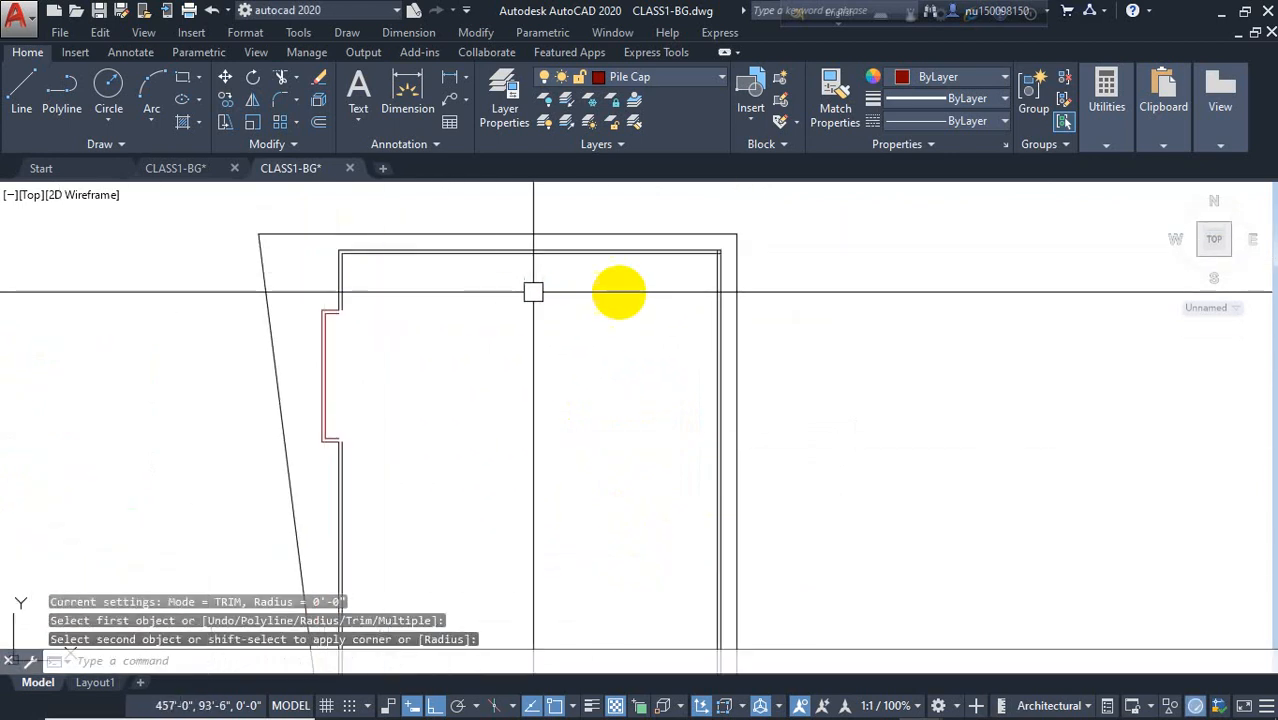
{"action": "scroll", "coordinate": [713, 254], "scroll_direction": "up", "scroll_amount": 5}
{"action": "key", "text": "Return"}
{"action": "left_click", "coordinate": [746, 249]}
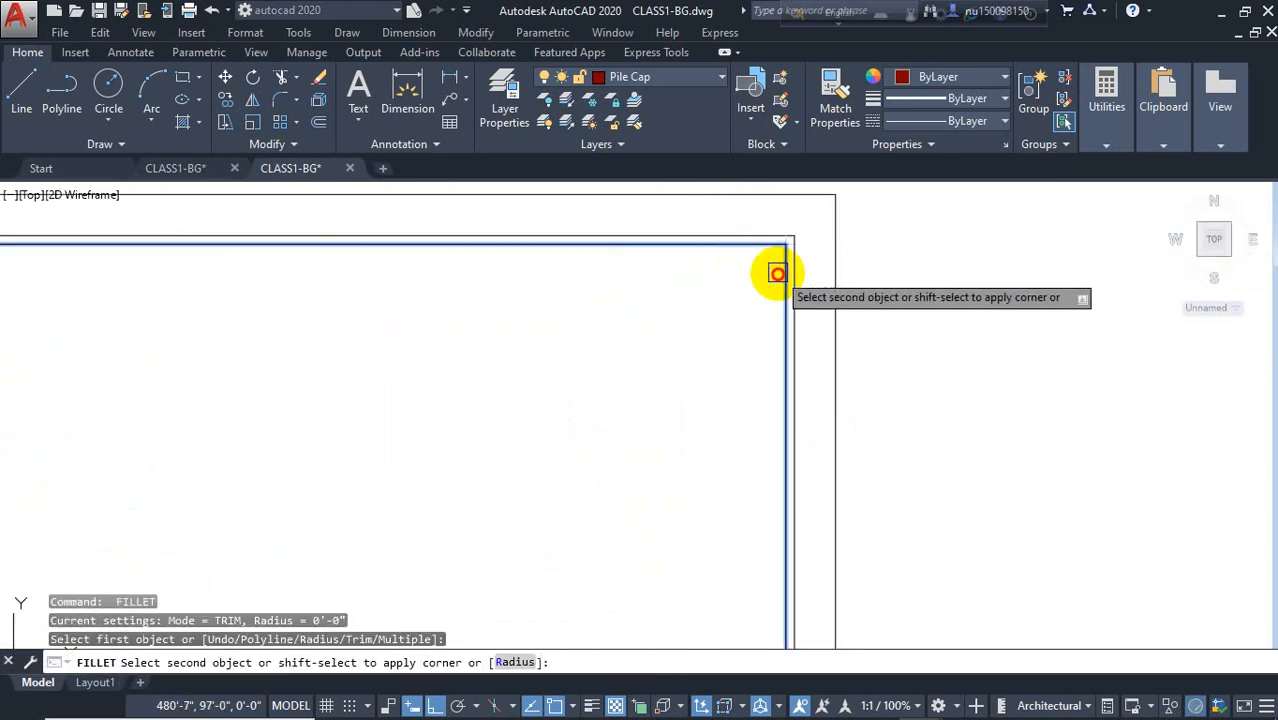
{"action": "left_click", "coordinate": [777, 273]}
{"action": "scroll", "coordinate": [700, 280], "scroll_direction": "down", "scroll_amount": 3}
{"action": "scroll", "coordinate": [502, 491], "scroll_direction": "up", "scroll_amount": 5}
{"action": "key", "text": "Return"}
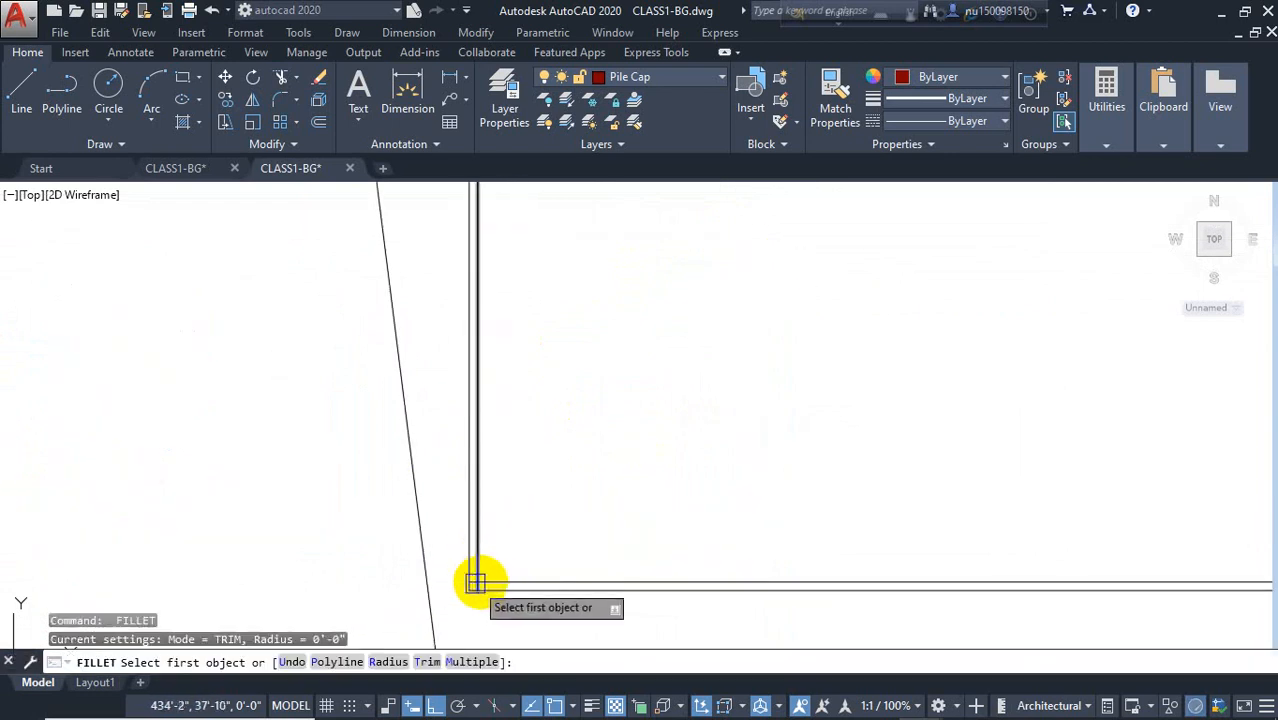
{"action": "left_click", "coordinate": [476, 583]}
{"action": "left_click", "coordinate": [476, 548]}
Step: Fillet the inner wall lines of the left projection to the adjoining left wall lines at its lower and upper ends
{"action": "scroll", "coordinate": [484, 548], "scroll_direction": "down", "scroll_amount": 3}
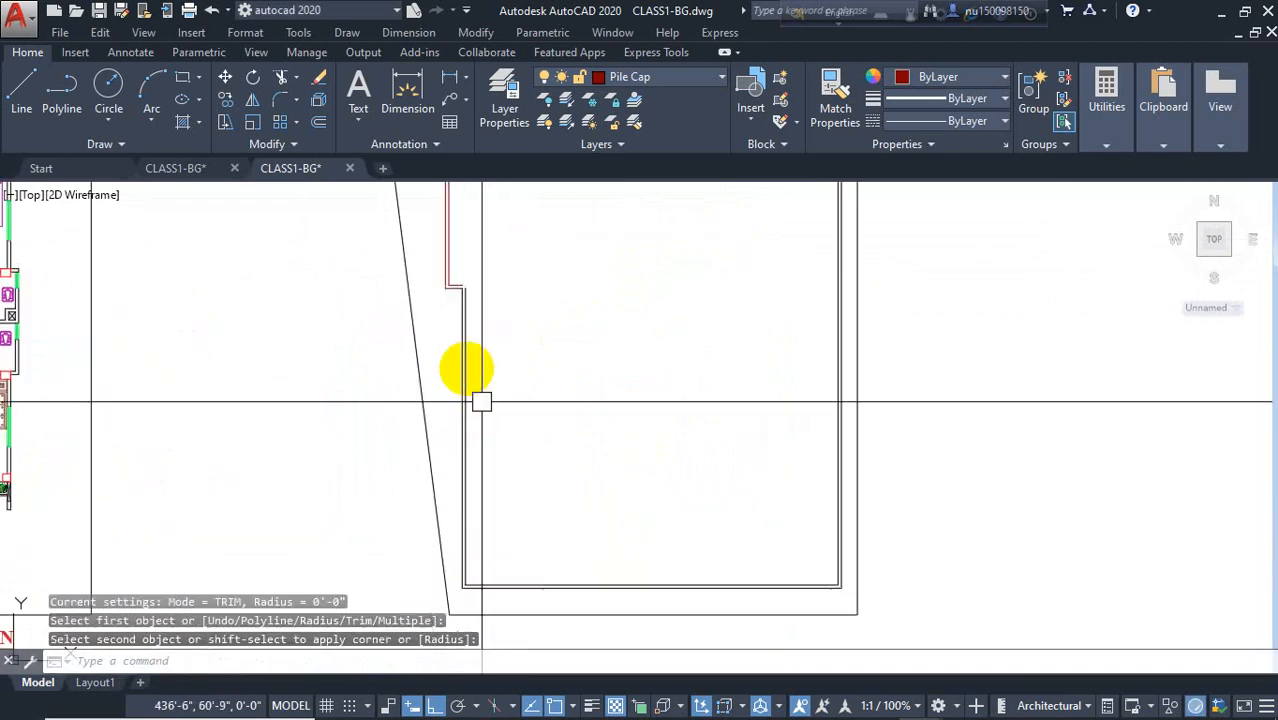
{"action": "scroll", "coordinate": [456, 271], "scroll_direction": "up", "scroll_amount": 3}
{"action": "key", "text": "Return"}
{"action": "left_click", "coordinate": [458, 305]}
{"action": "left_click", "coordinate": [476, 365]}
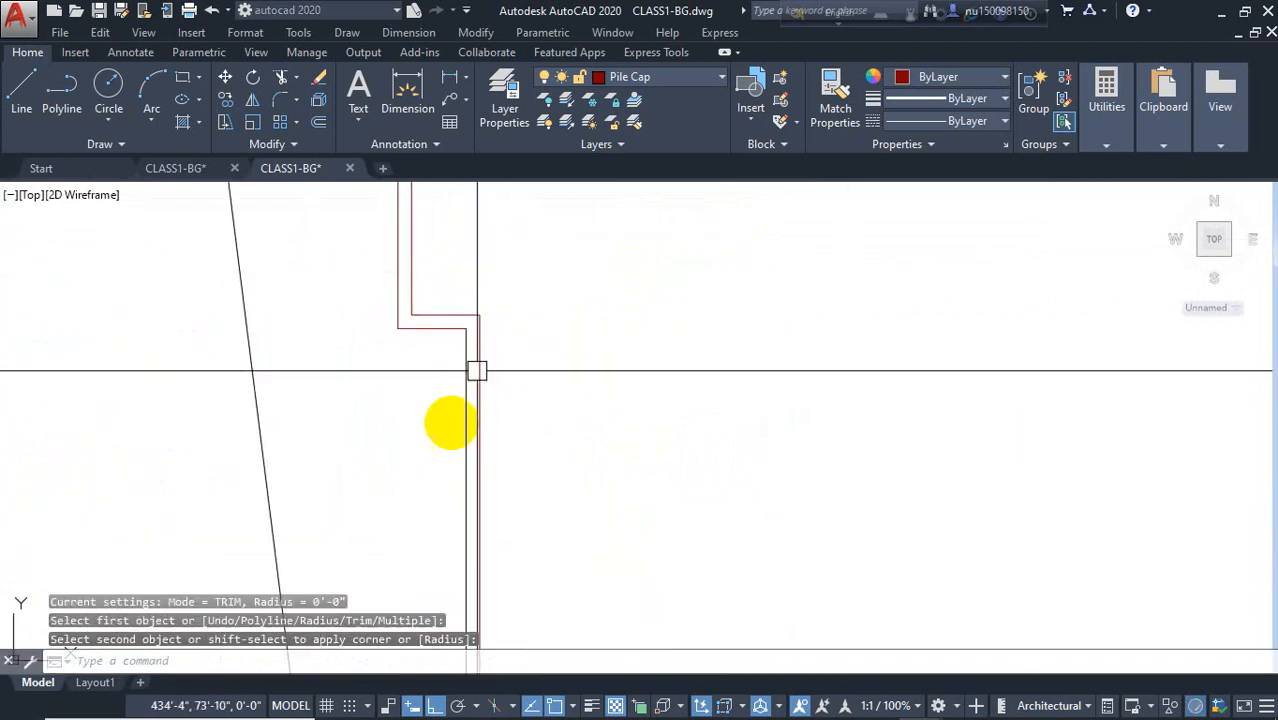
{"action": "scroll", "coordinate": [445, 470], "scroll_direction": "down", "scroll_amount": 4}
{"action": "scroll", "coordinate": [453, 225], "scroll_direction": "up", "scroll_amount": 4}
{"action": "key", "text": "Return"}
{"action": "left_click", "coordinate": [424, 205]}
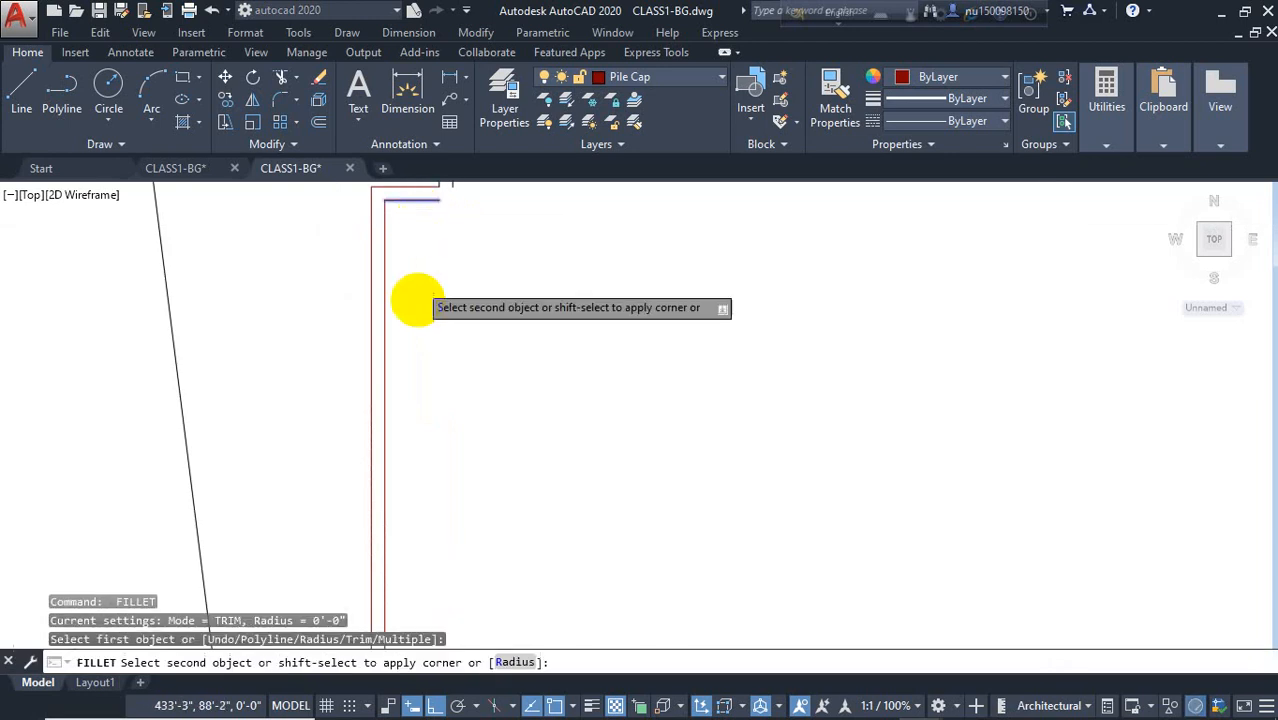
{"action": "left_click", "coordinate": [420, 262]}
{"action": "scroll", "coordinate": [519, 342], "scroll_direction": "down", "scroll_amount": 4}
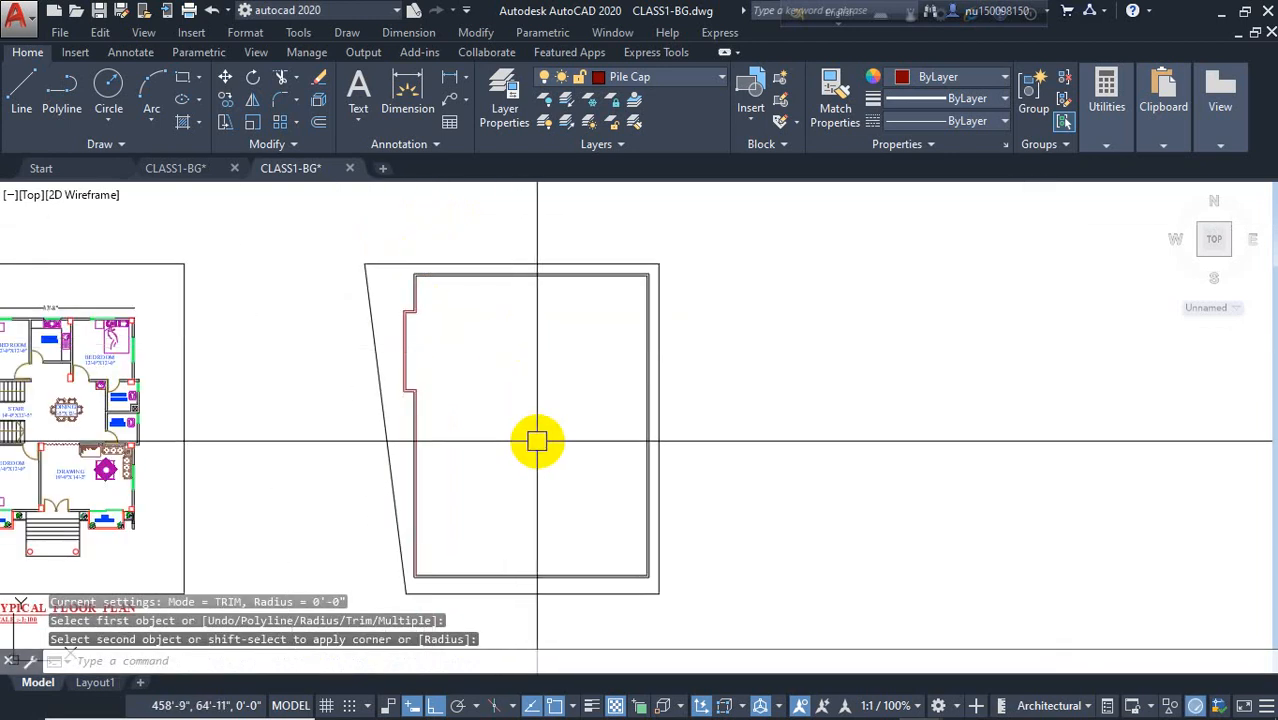
Step: Draw a horizontal line from the midpoint of the inner right wall line toward the building's interior
{"action": "mouse_move", "coordinate": [519, 459]}
{"action": "middle_mouse_down"}
{"action": "mouse_move", "coordinate": [599, 391]}
{"action": "mouse_move", "coordinate": [622, 331]}
{"action": "mouse_move", "coordinate": [600, 387]}
{"action": "middle_mouse_up"}
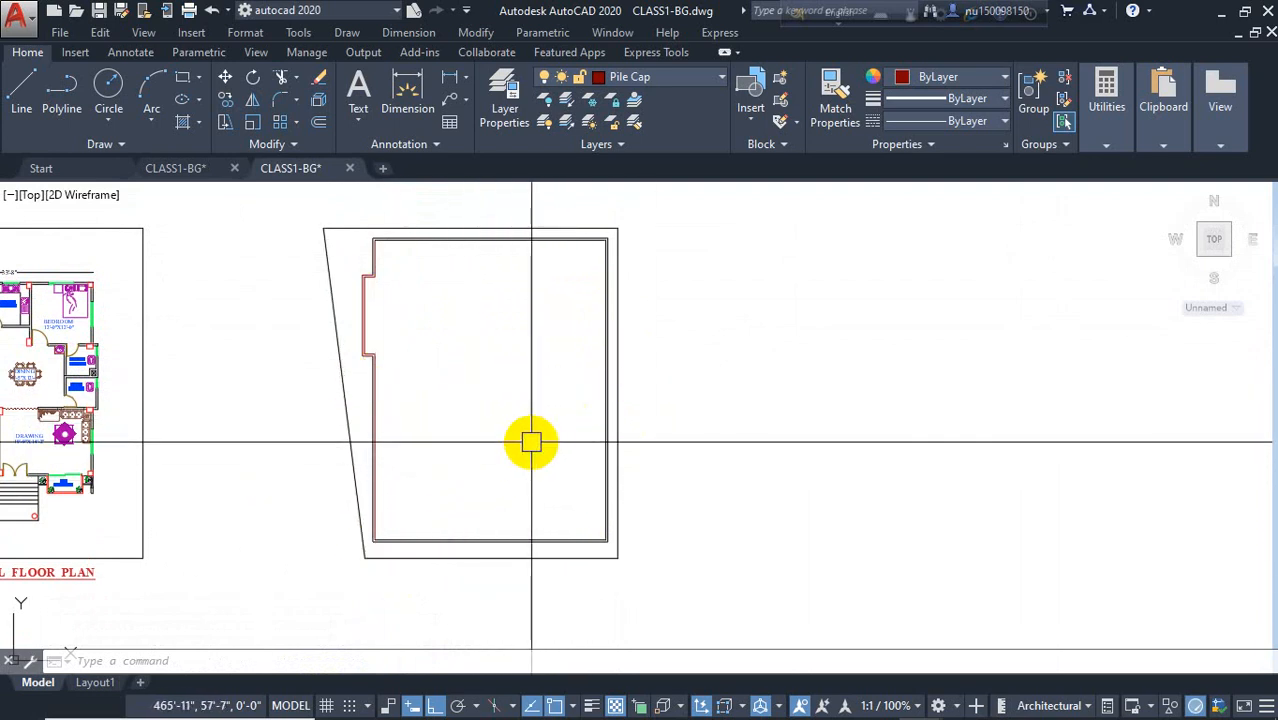
{"action": "scroll", "coordinate": [569, 439], "scroll_direction": "up", "scroll_amount": 2}
{"action": "scroll", "coordinate": [562, 428], "scroll_direction": "down", "scroll_amount": 2}
{"action": "middle_click_drag", "start_coordinate": [573, 437], "coordinate": [585, 435]}
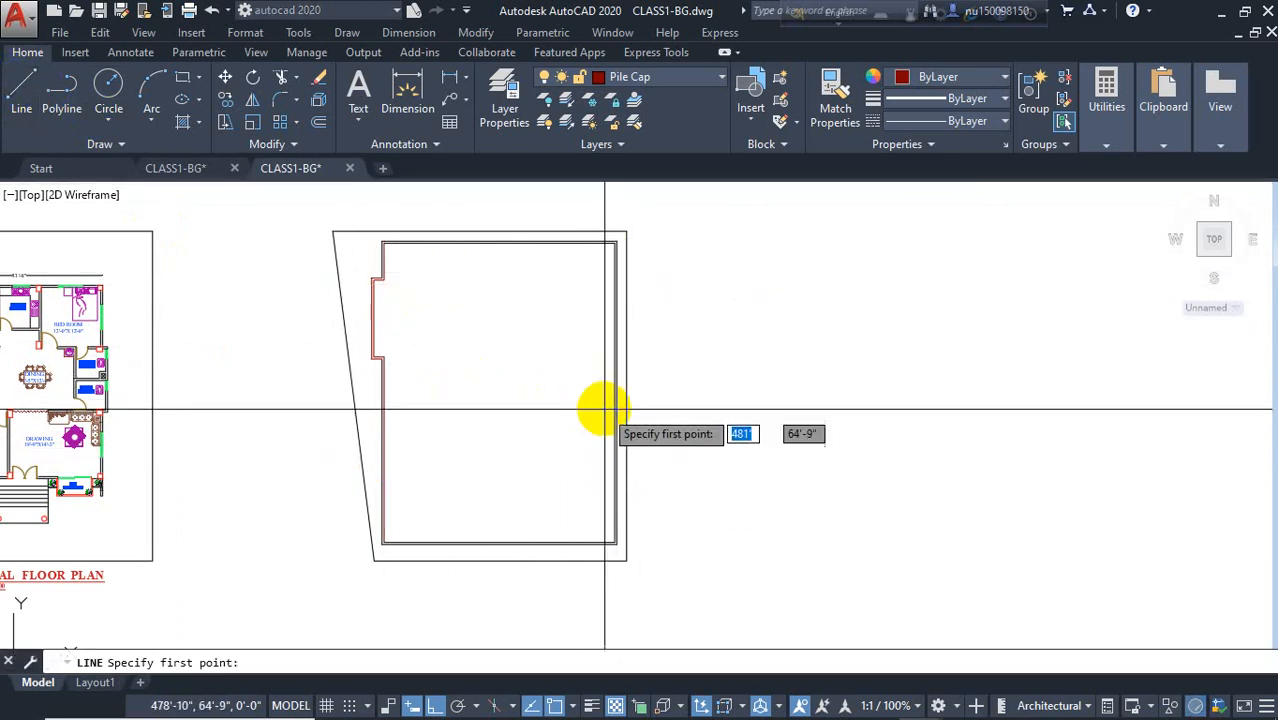
{"action": "left_click", "coordinate": [480, 413]}
{"action": "key", "text": "Return"}
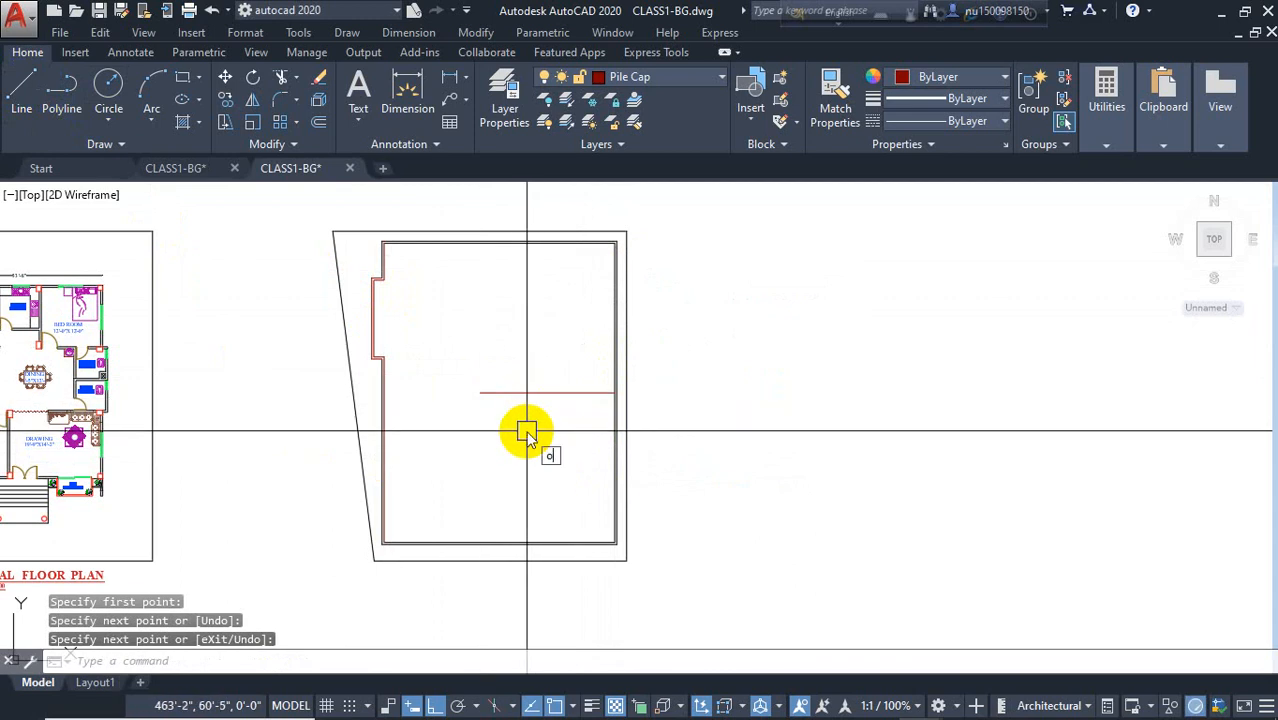
Step: Offset the horizontal line 4' upward and 4' downward
{"action": "key", "text": "Return"}
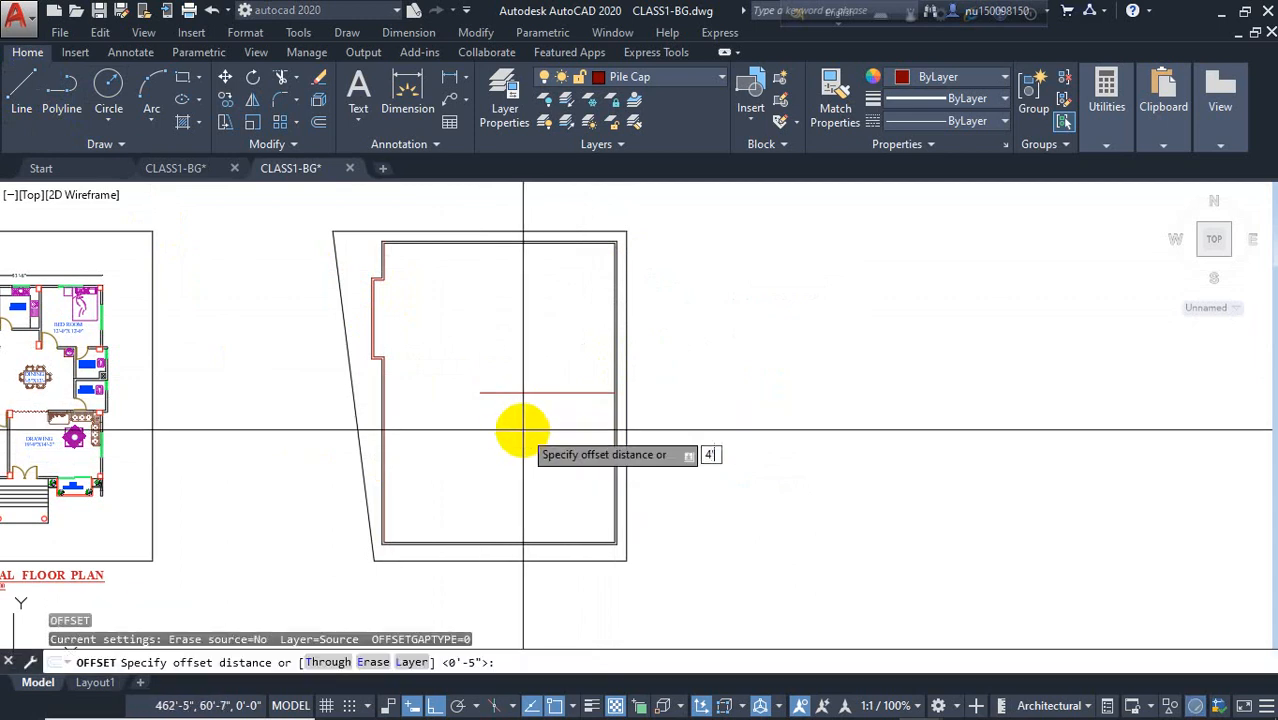
{"action": "type", "text": "4'"}
{"action": "key", "text": "Return"}
{"action": "left_click", "coordinate": [543, 393]}
{"action": "left_click", "coordinate": [565, 311]}
{"action": "left_click", "coordinate": [537, 392]}
{"action": "left_click", "coordinate": [501, 457]}
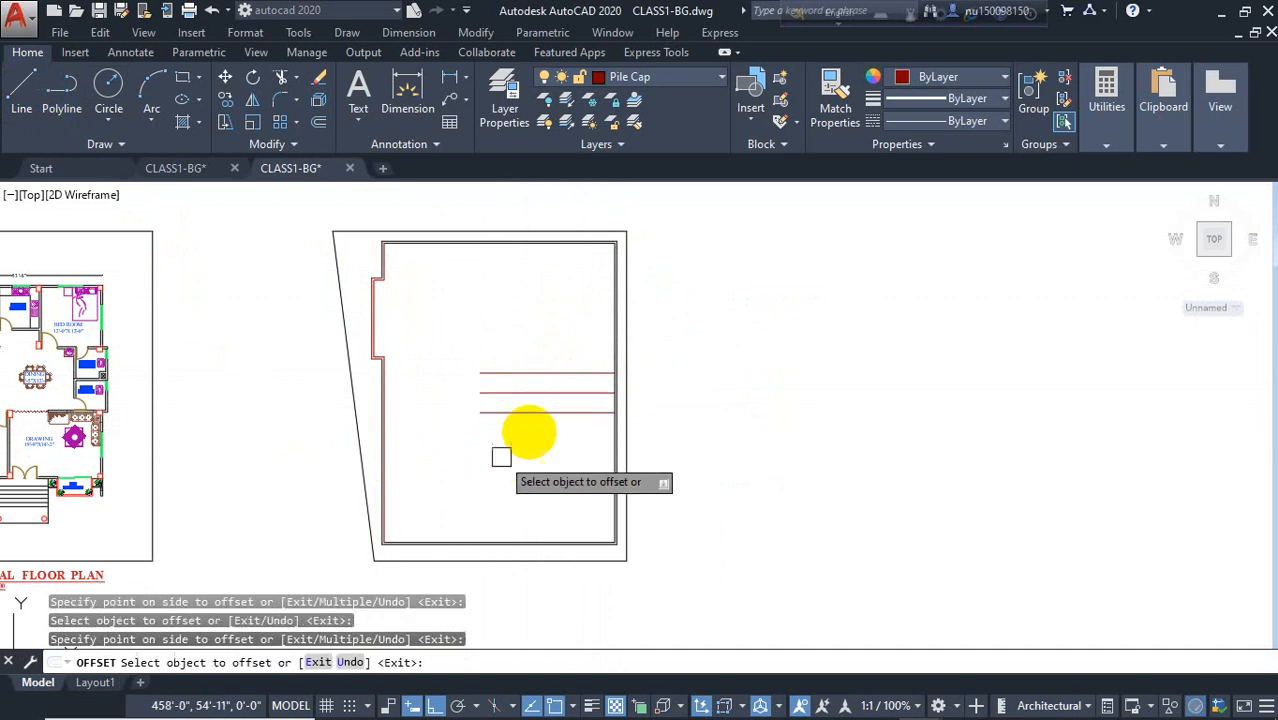
{"action": "key", "text": "Escape"}
Step: Delete the middle one of the three horizontal lines at the right wall
{"action": "scroll", "coordinate": [610, 388], "scroll_direction": "up", "scroll_amount": 6}
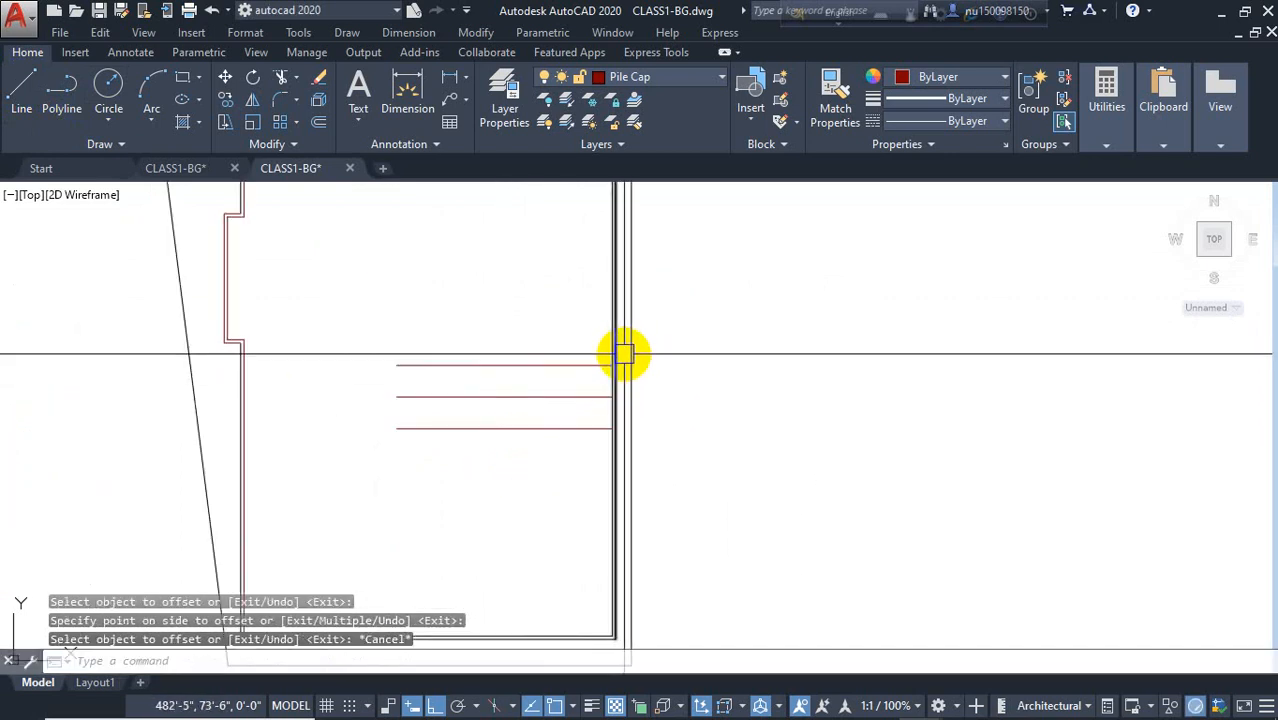
{"action": "scroll", "coordinate": [622, 370], "scroll_direction": "down", "scroll_amount": 6}
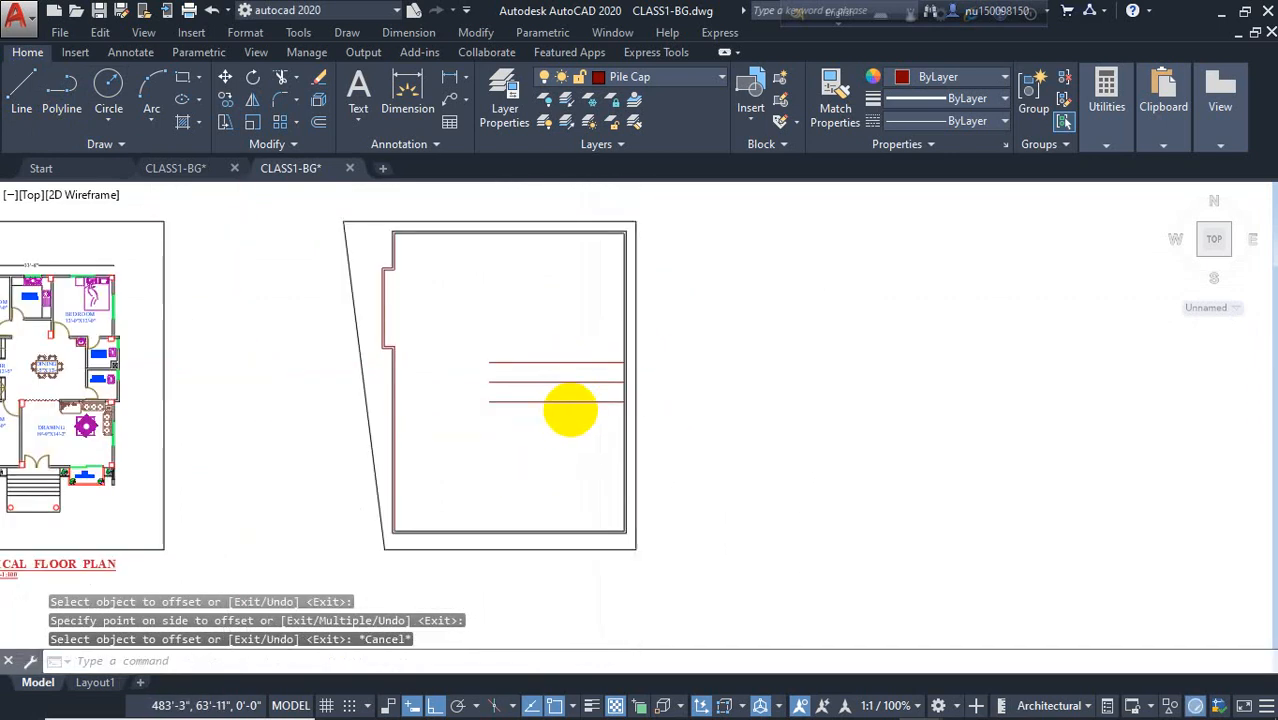
{"action": "scroll", "coordinate": [572, 385], "scroll_direction": "up", "scroll_amount": 2}
{"action": "left_click", "coordinate": [545, 396]}
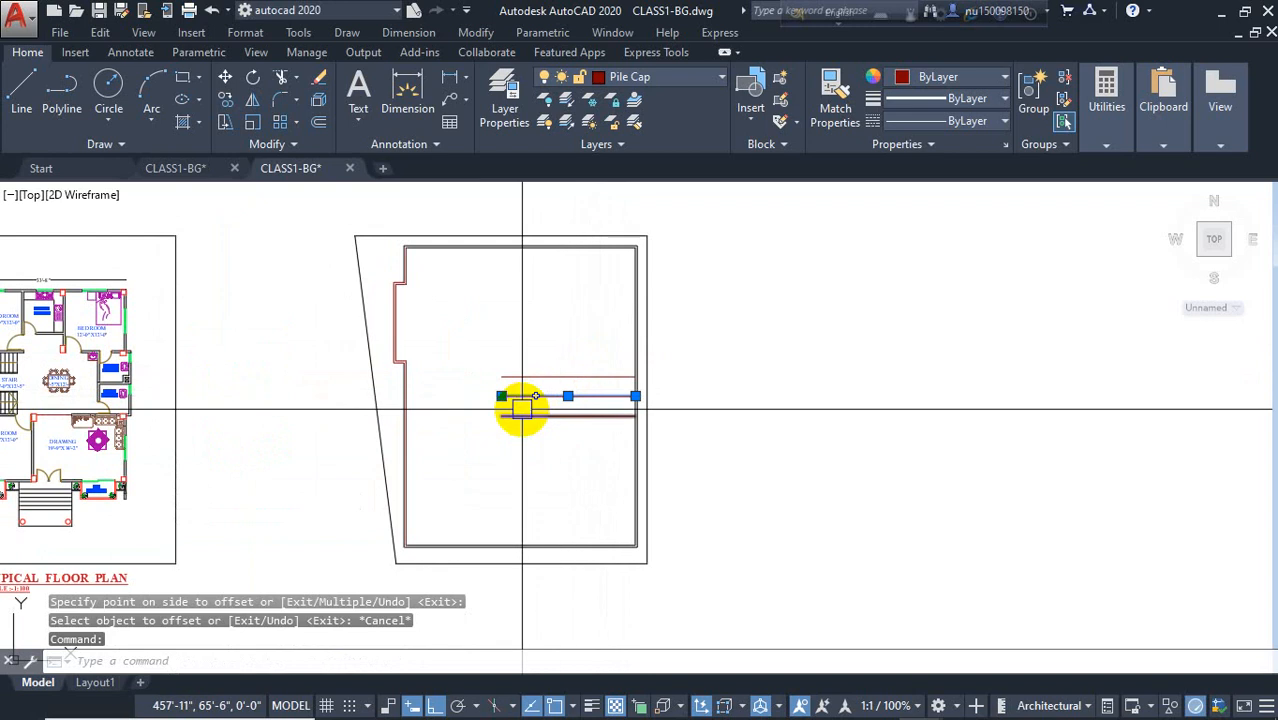
{"action": "key", "text": "Delete"}
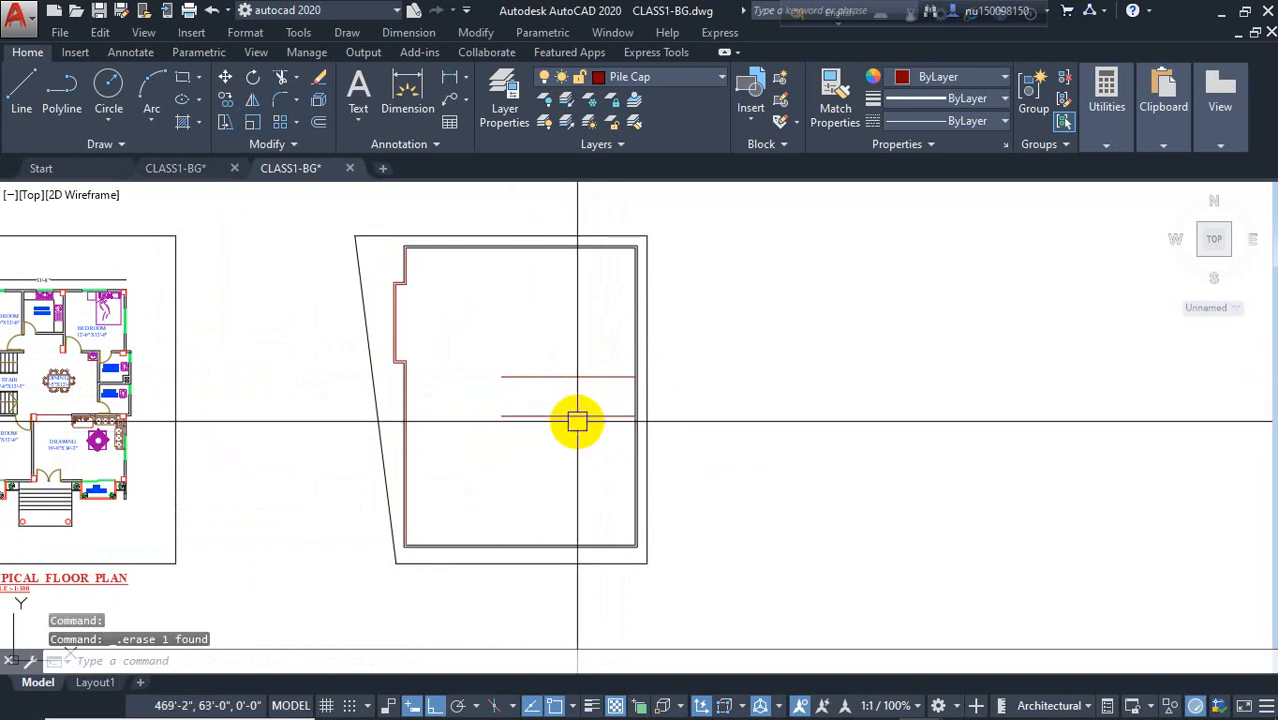
Step: Offset the inner right wall line 16' to the left across the two horizontal lines
{"action": "scroll", "coordinate": [586, 386], "scroll_direction": "up", "scroll_amount": 2}
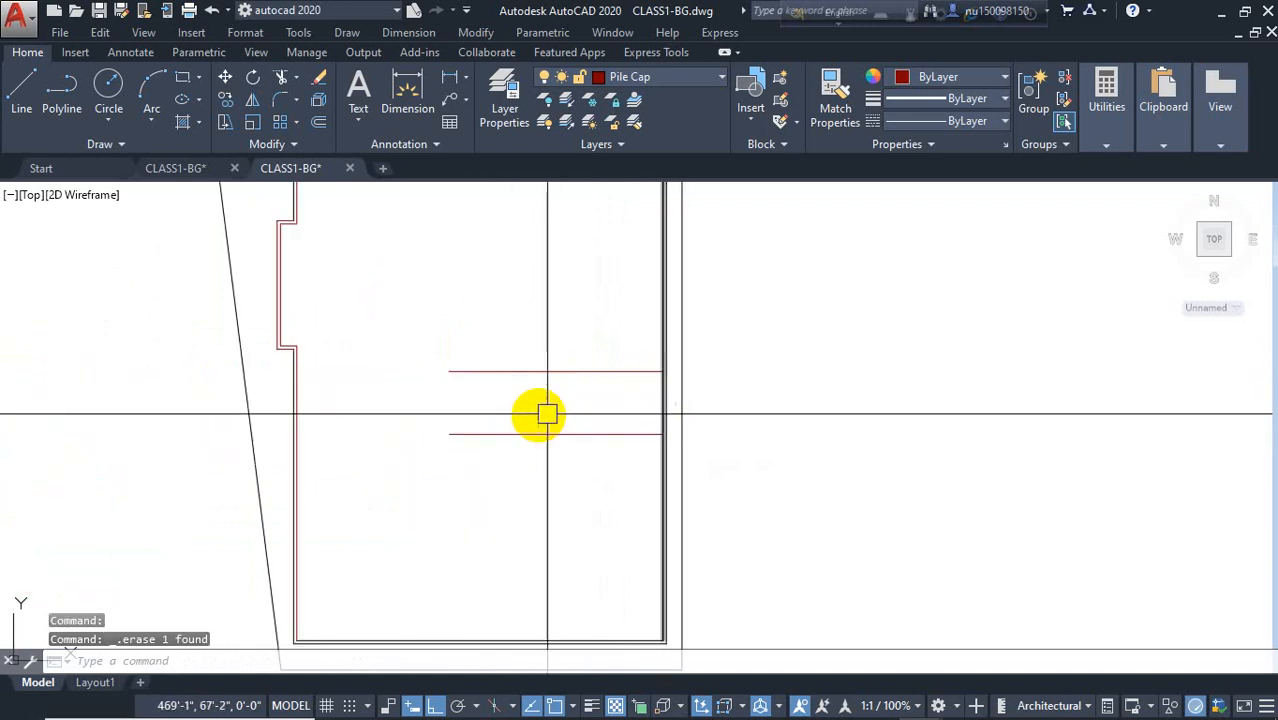
{"action": "key", "text": "Return"}
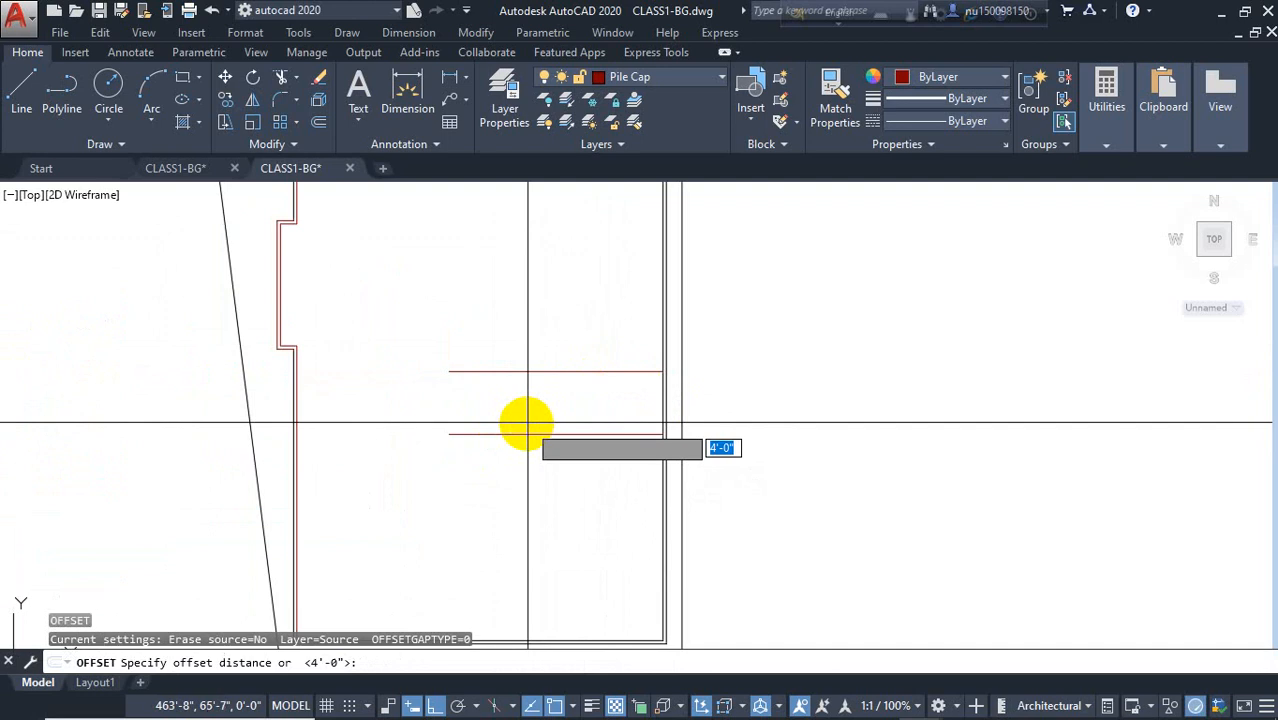
{"action": "type", "text": "16"}
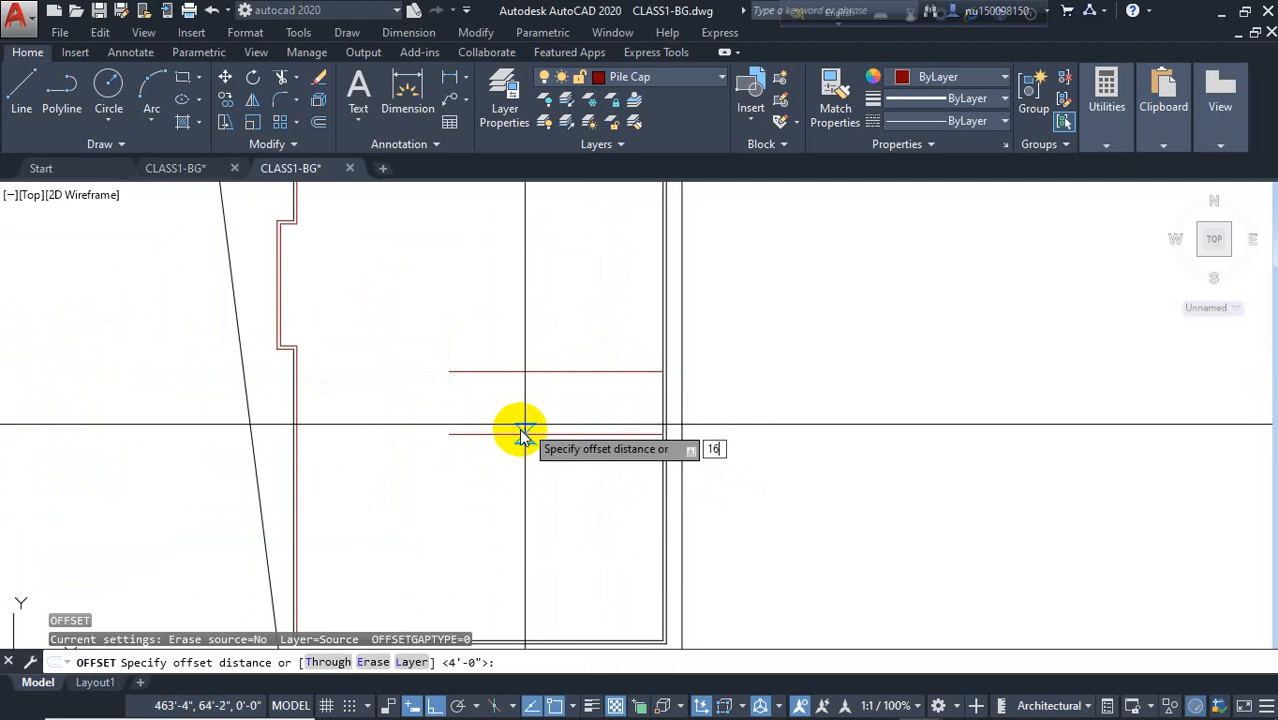
{"action": "key", "text": "Return"}
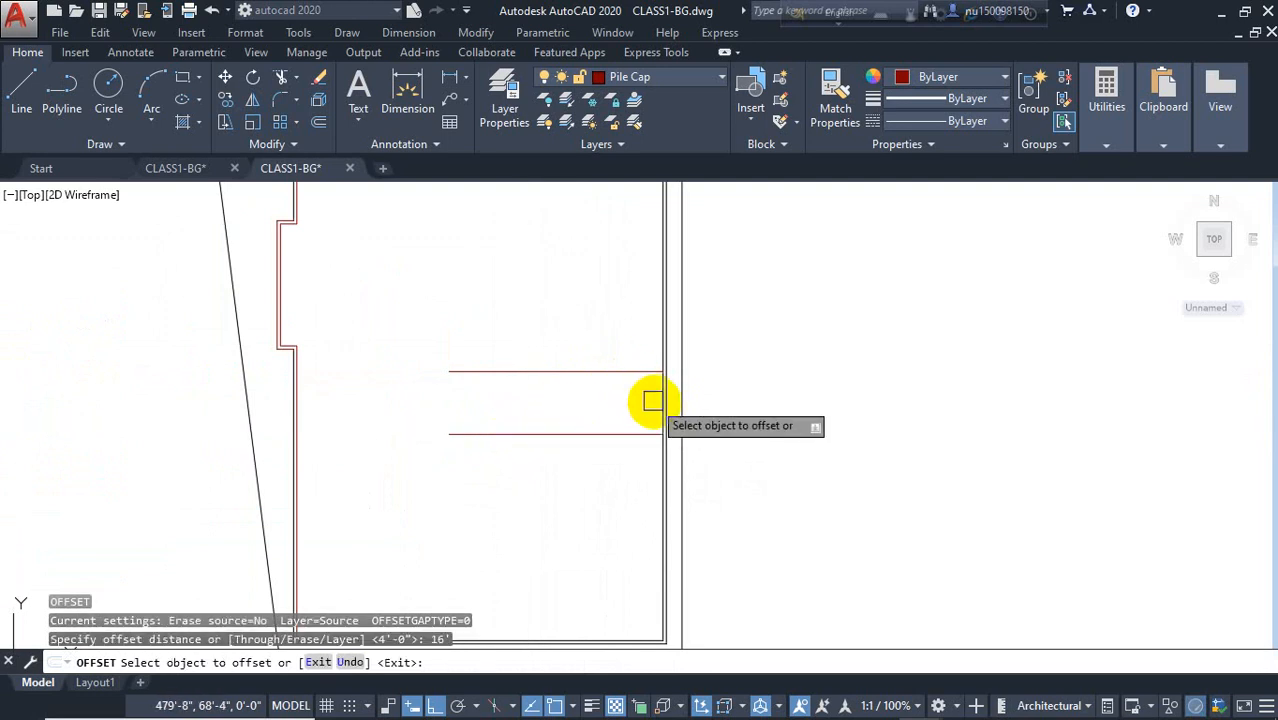
{"action": "left_click", "coordinate": [660, 403]}
{"action": "left_click", "coordinate": [386, 401]}
{"action": "key", "text": "Escape"}
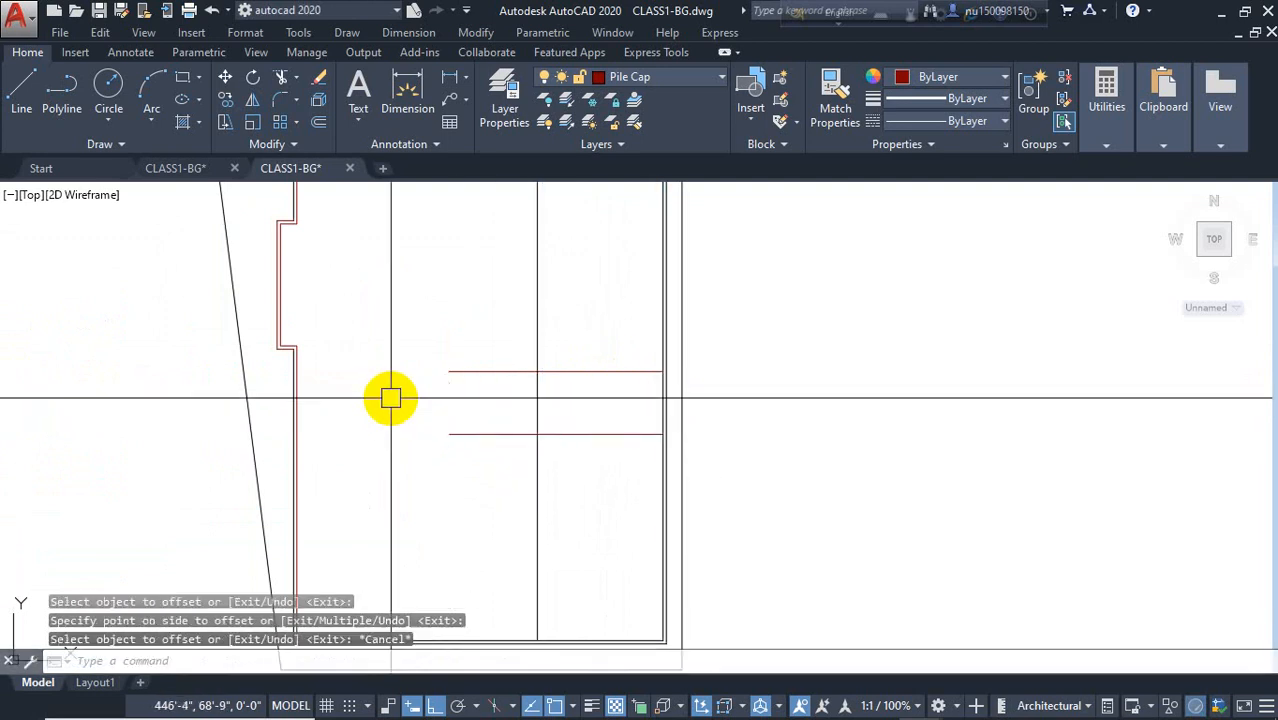
Step: Trim the overhanging ends of the two horizontal lines and the vertical line so they enclose a rectangular room at the right wall
{"action": "type", "text": "tr"}
{"action": "key", "text": "Return"}
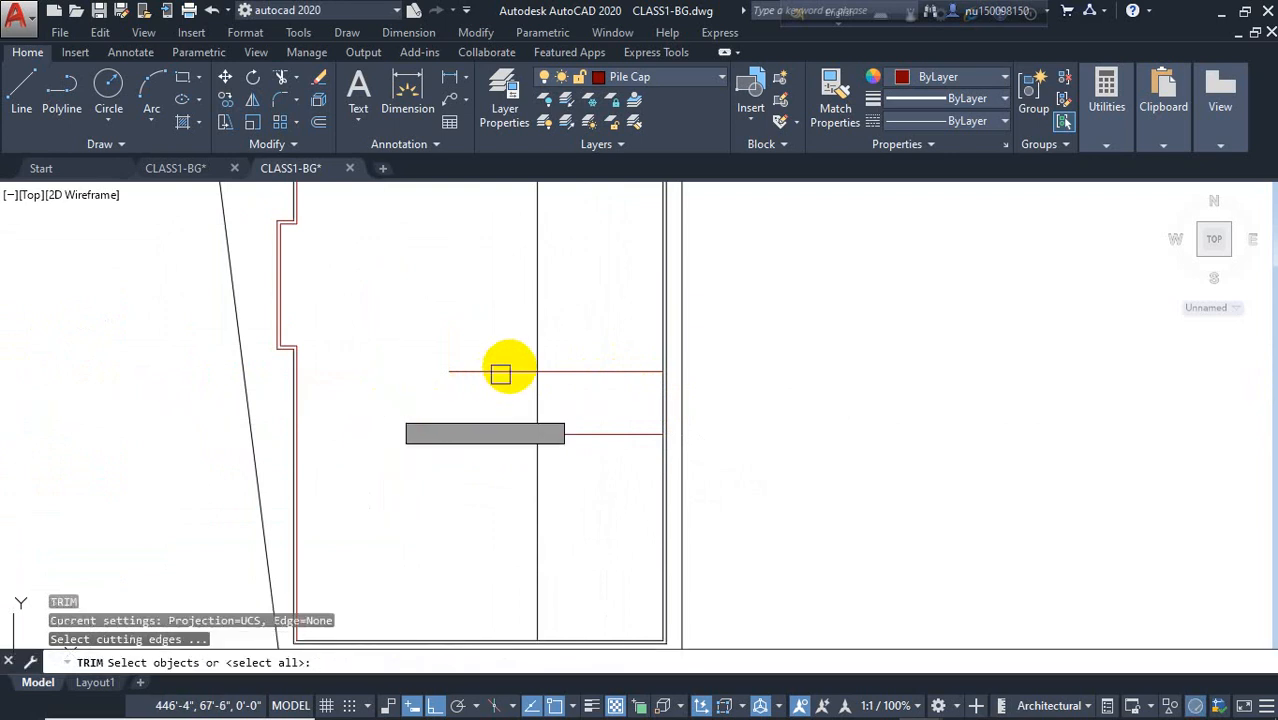
{"action": "key", "text": "Return"}
{"action": "left_click", "coordinate": [505, 371]}
{"action": "left_click", "coordinate": [509, 433]}
{"action": "left_click", "coordinate": [535, 457]}
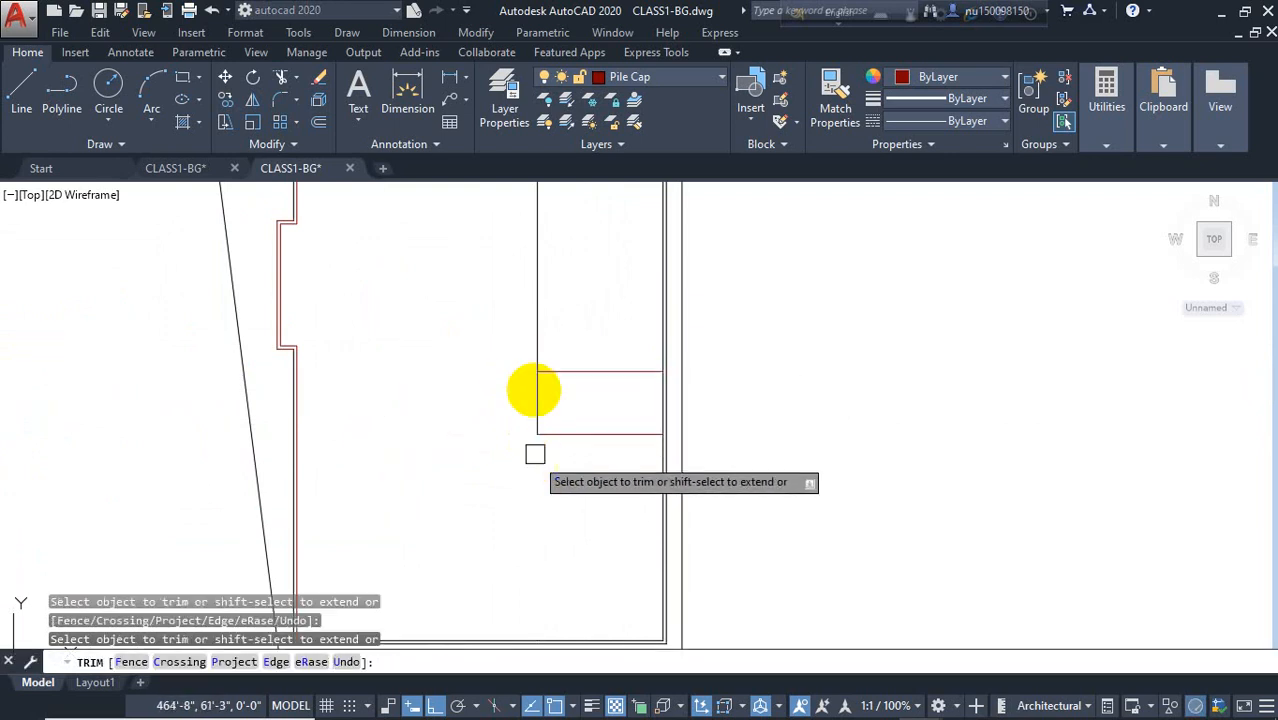
{"action": "left_click", "coordinate": [532, 333]}
{"action": "scroll", "coordinate": [416, 337], "scroll_direction": "down", "scroll_amount": 2}
{"action": "right_click", "coordinate": [672, 337]}
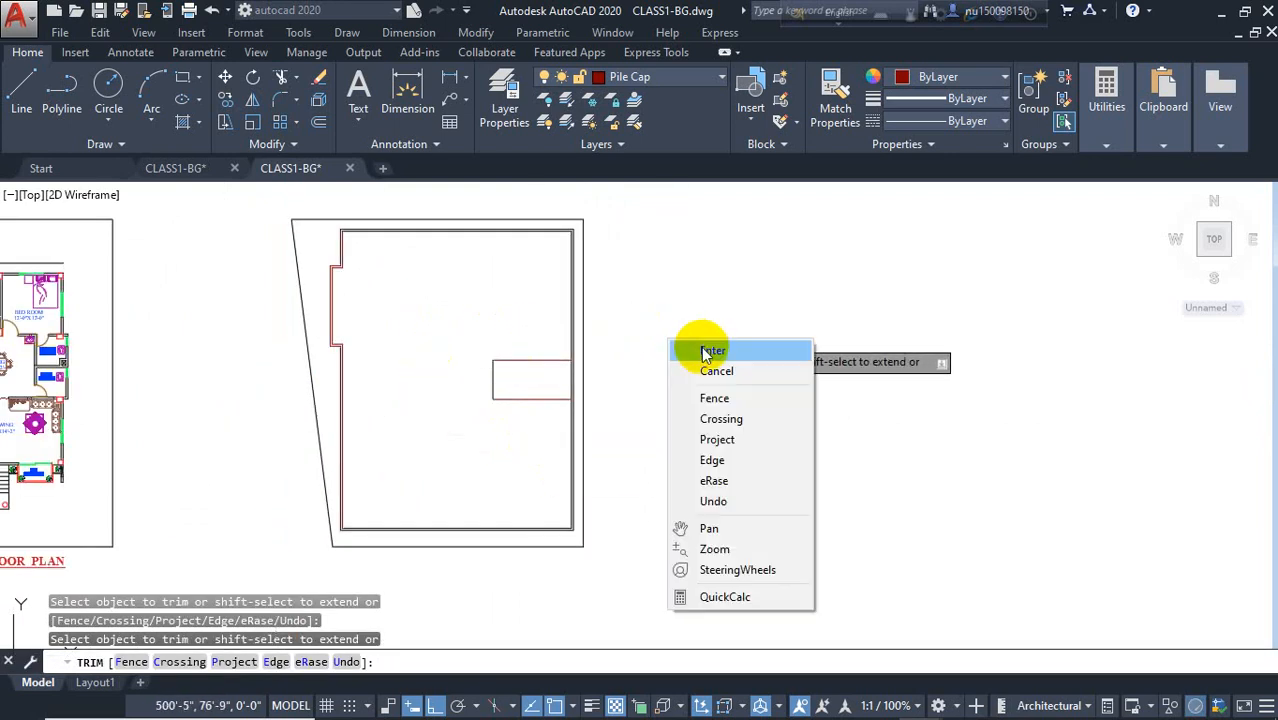
{"action": "left_click", "coordinate": [705, 349]}
Step: Offset the room's upper, left and lower lines 5" outward to give its walls thickness
{"action": "key", "text": "Return"}
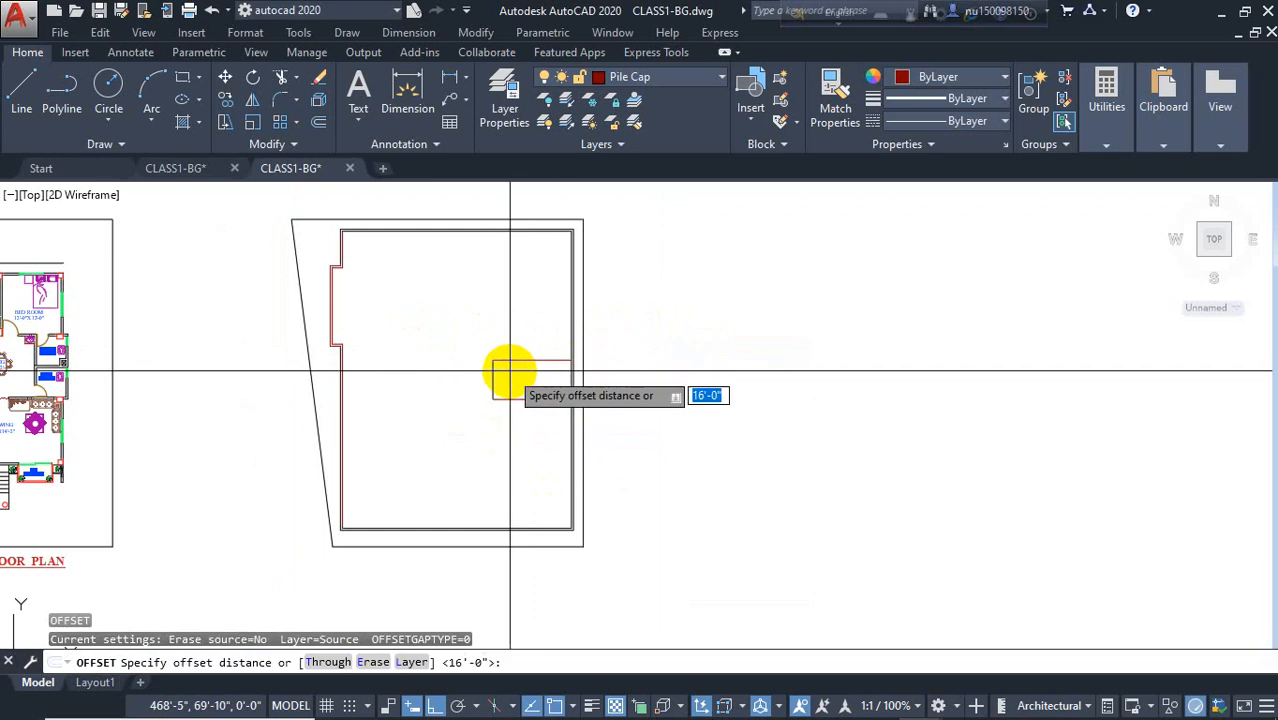
{"action": "type", "text": "5"}
{"action": "key", "text": "Return"}
{"action": "scroll", "coordinate": [530, 350], "scroll_direction": "up", "scroll_amount": 2}
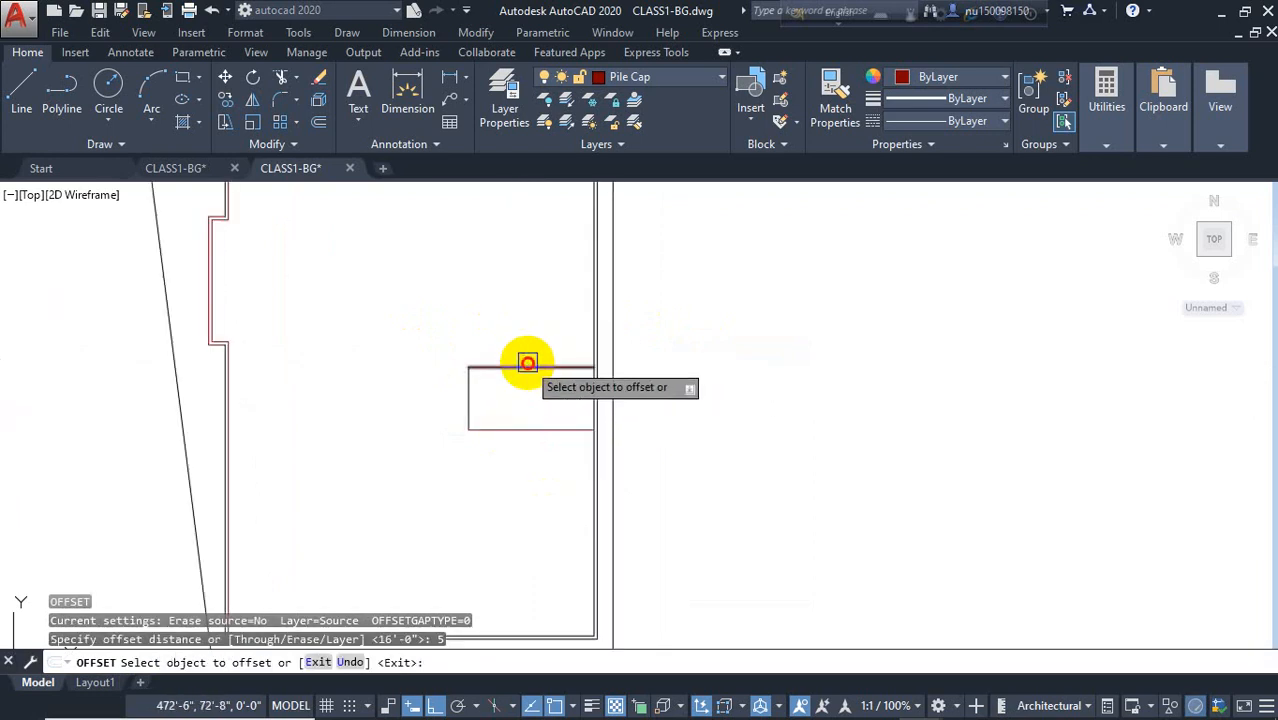
{"action": "left_click", "coordinate": [529, 362]}
{"action": "left_click", "coordinate": [468, 395]}
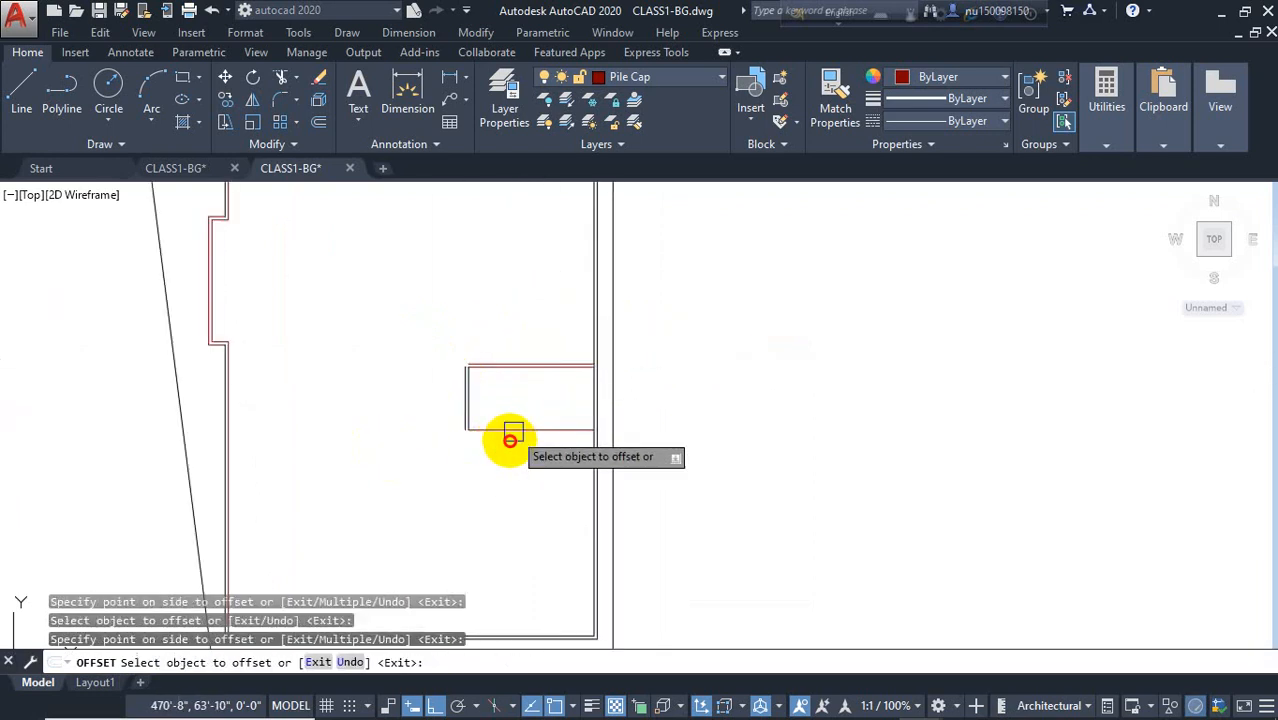
{"action": "key", "text": "Escape"}
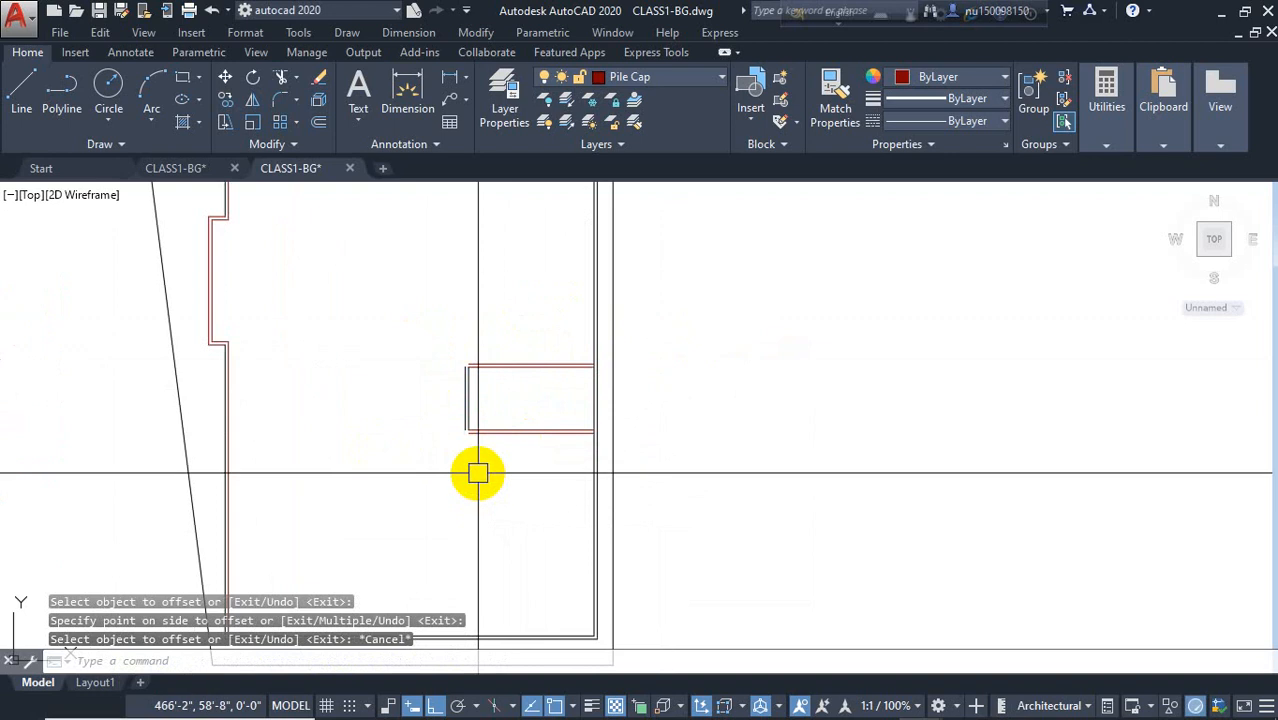
Step: Try to fillet the wall lines at the room's lower-left corner, and undo the fillet
{"action": "type", "text": "f"}
{"action": "key", "text": "Return"}
{"action": "scroll", "coordinate": [471, 448], "scroll_direction": "up", "scroll_amount": 4}
{"action": "left_click", "coordinate": [450, 397]}
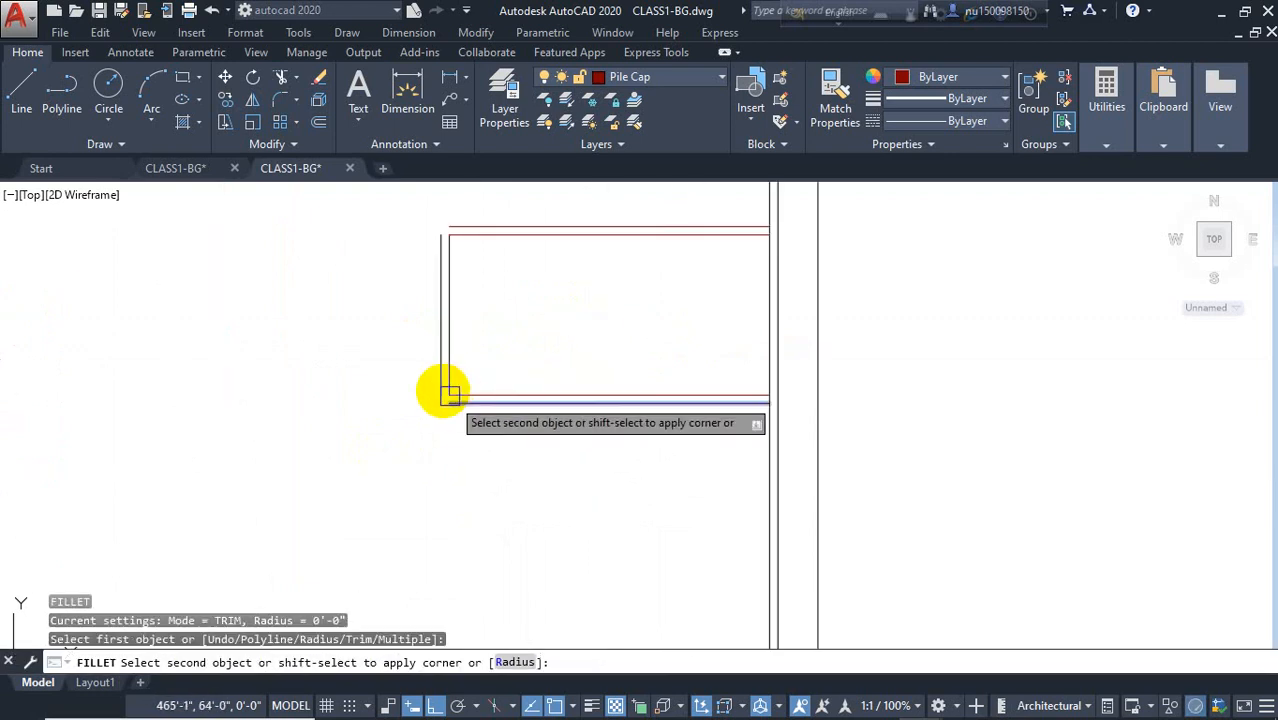
{"action": "left_click", "coordinate": [440, 383]}
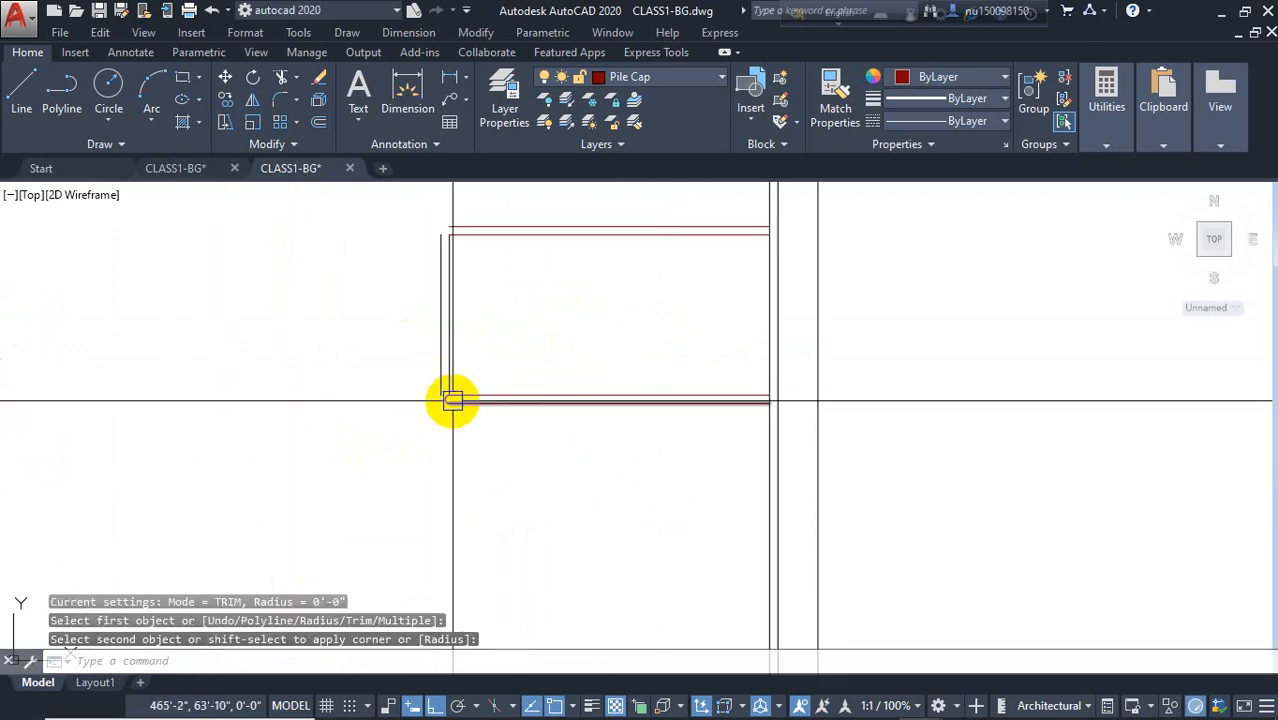
{"action": "key", "text": "ctrl+z"}
Step: Fillet the outer wall lines into a sharp corner at the room's lower-left end
{"action": "scroll", "coordinate": [455, 401], "scroll_direction": "down", "scroll_amount": 4}
{"action": "scroll", "coordinate": [459, 430], "scroll_direction": "up", "scroll_amount": 6}
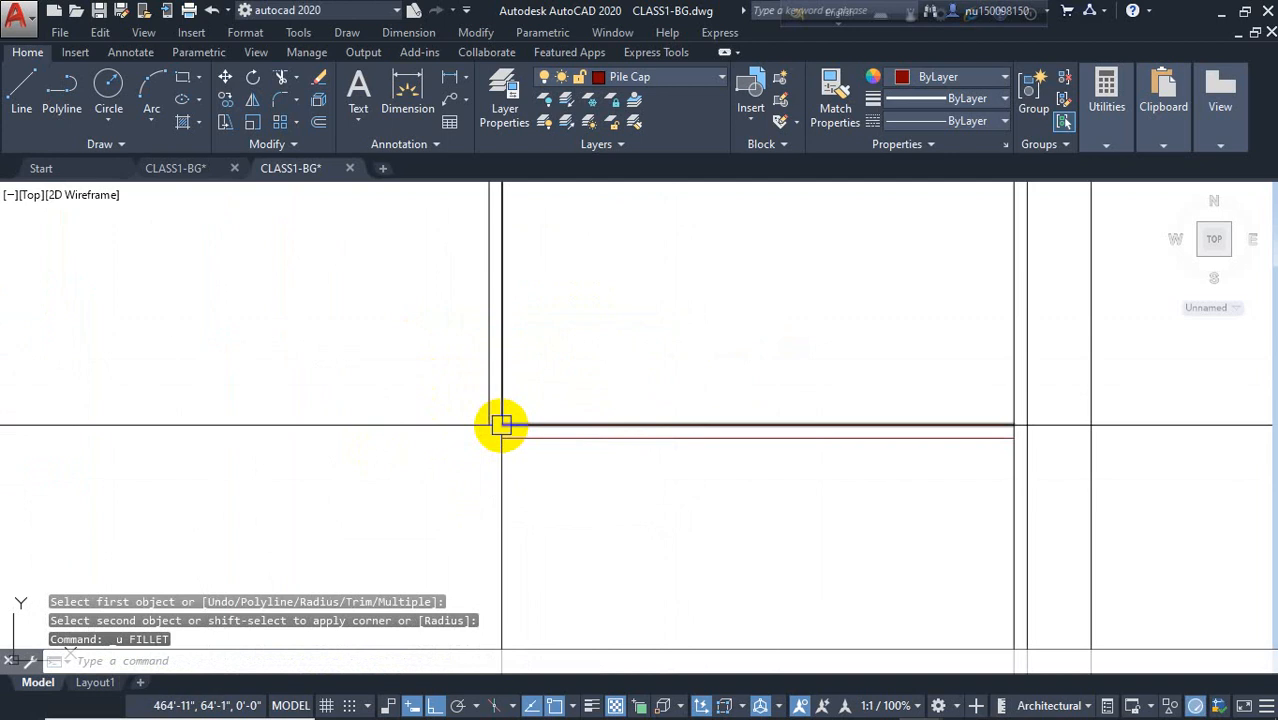
{"action": "type", "text": "f"}
{"action": "key", "text": "Return"}
{"action": "left_click", "coordinate": [508, 437]}
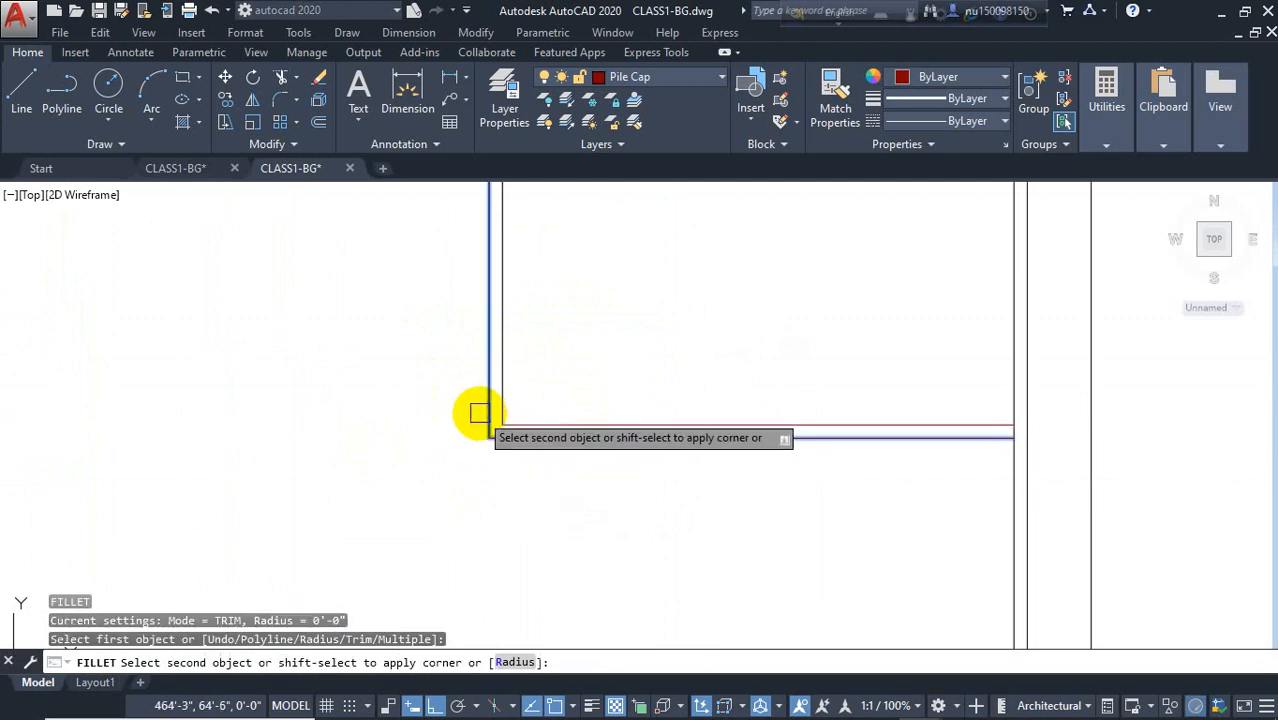
{"action": "left_click", "coordinate": [481, 414]}
Step: Fillet the outer wall lines into a sharp corner at the room's upper-left end
{"action": "scroll", "coordinate": [450, 420], "scroll_direction": "down", "scroll_amount": 4}
{"action": "scroll", "coordinate": [468, 356], "scroll_direction": "up", "scroll_amount": 4}
{"action": "key", "text": "Return"}
{"action": "left_click", "coordinate": [428, 359]}
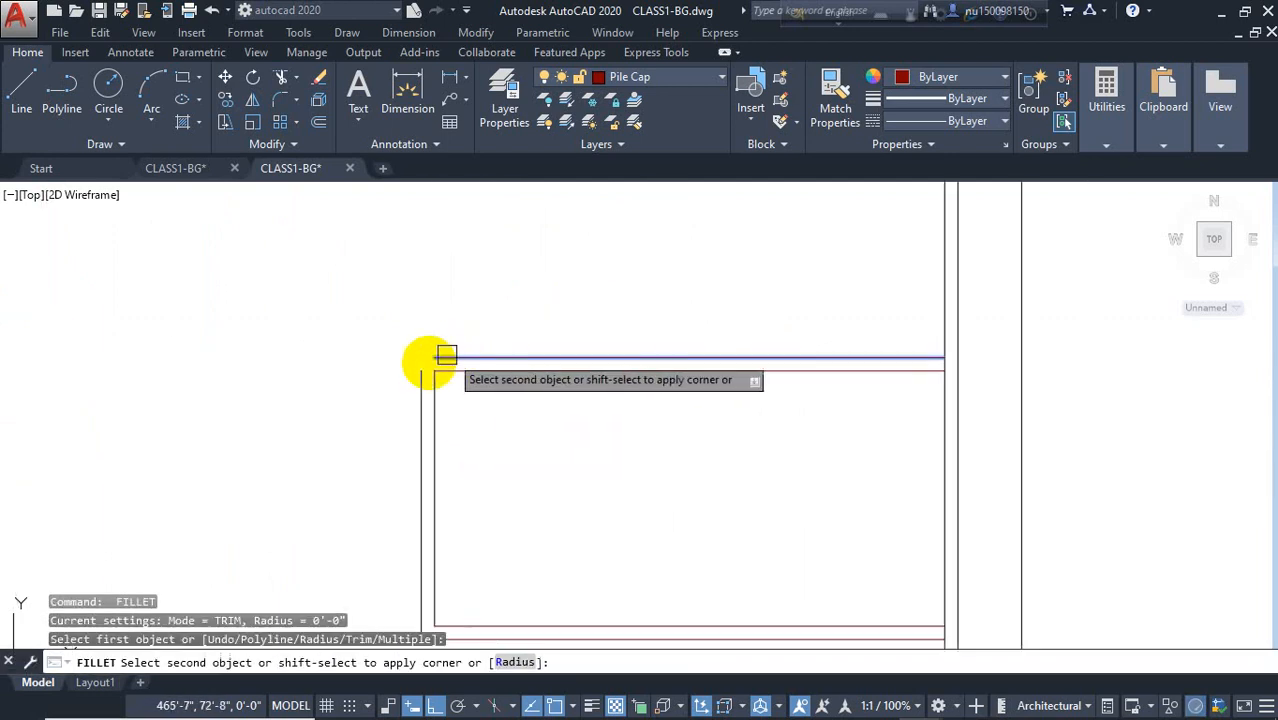
{"action": "left_click", "coordinate": [420, 379]}
{"action": "scroll", "coordinate": [428, 379], "scroll_direction": "down", "scroll_amount": 6}
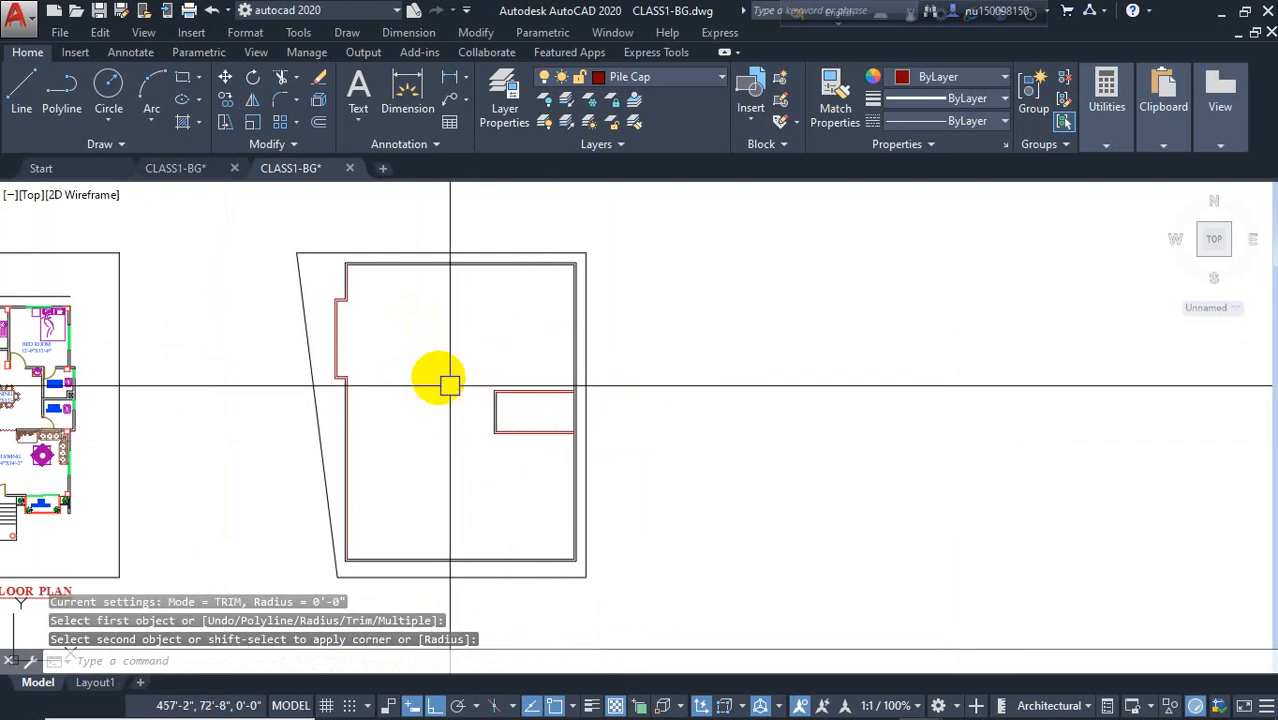
{"action": "middle_click_drag", "start_coordinate": [533, 440], "coordinate": [564, 421]}
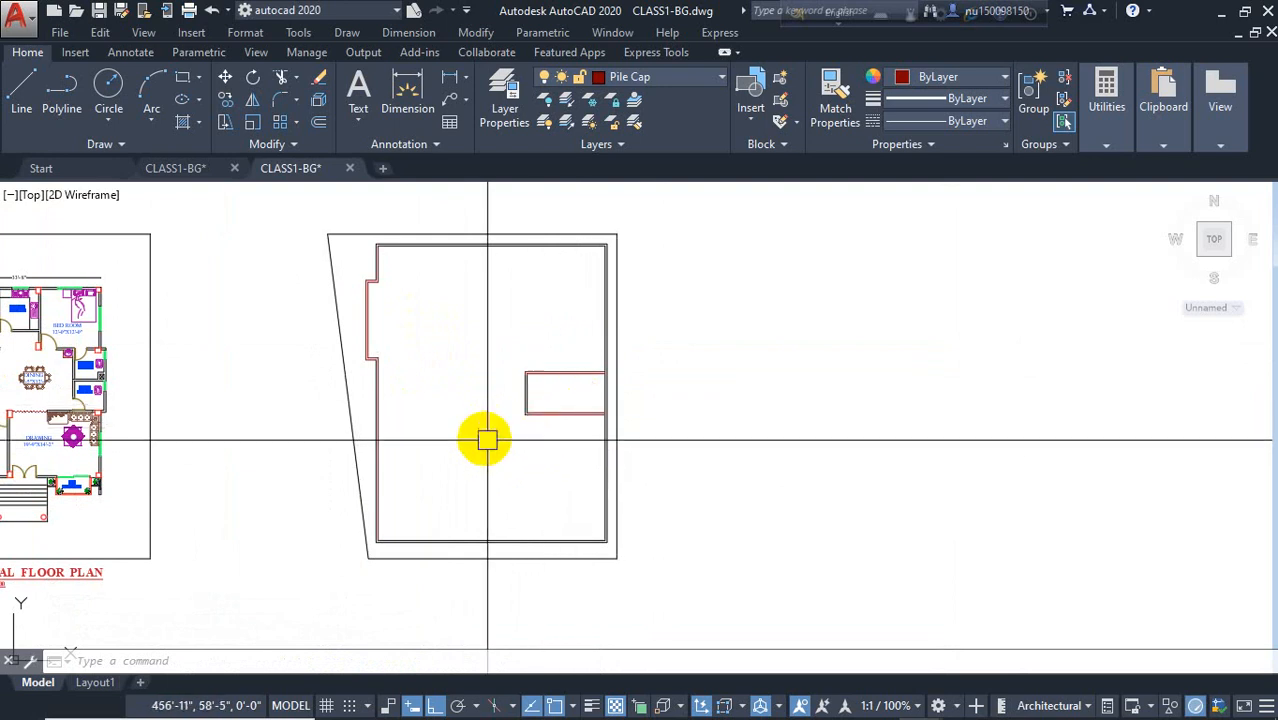
Step: Draw a 6' by 12' rectangle starting from a point in the upper part of the building
{"action": "left_click", "coordinate": [183, 80]}
{"action": "scroll", "coordinate": [440, 298], "scroll_direction": "up", "scroll_amount": 2}
{"action": "left_click", "coordinate": [419, 288]}
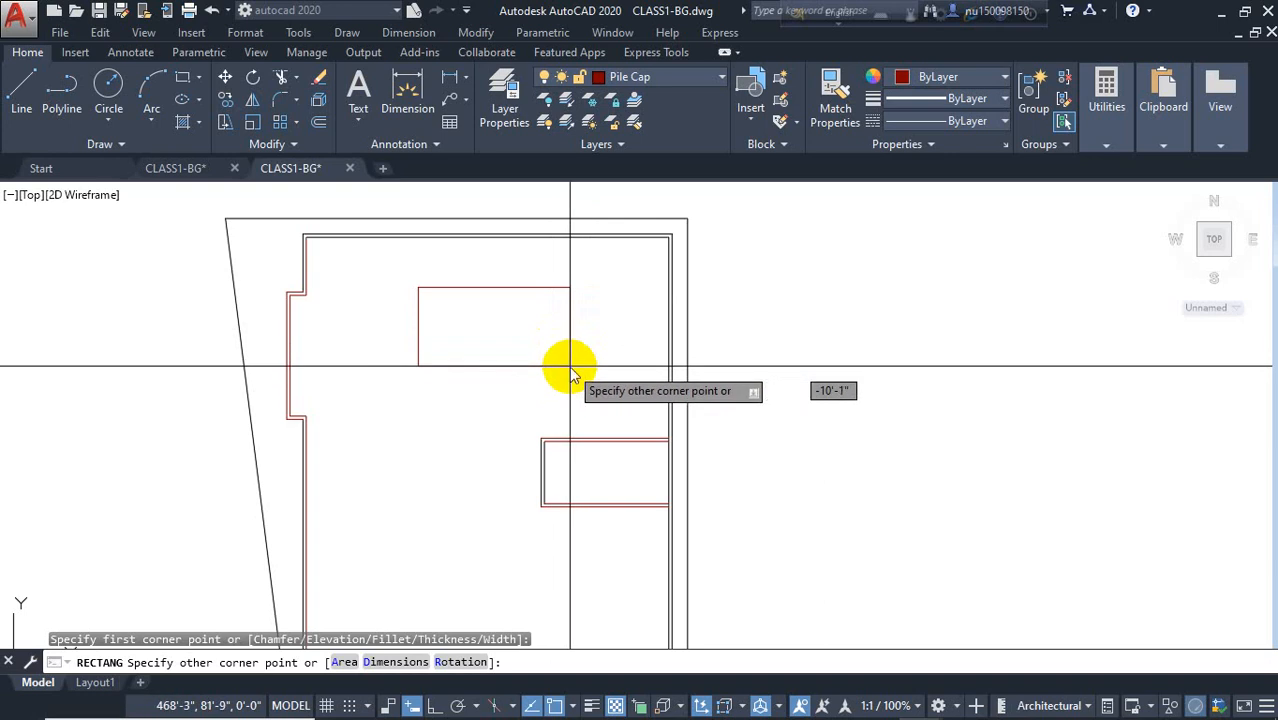
{"action": "type", "text": "6'"}
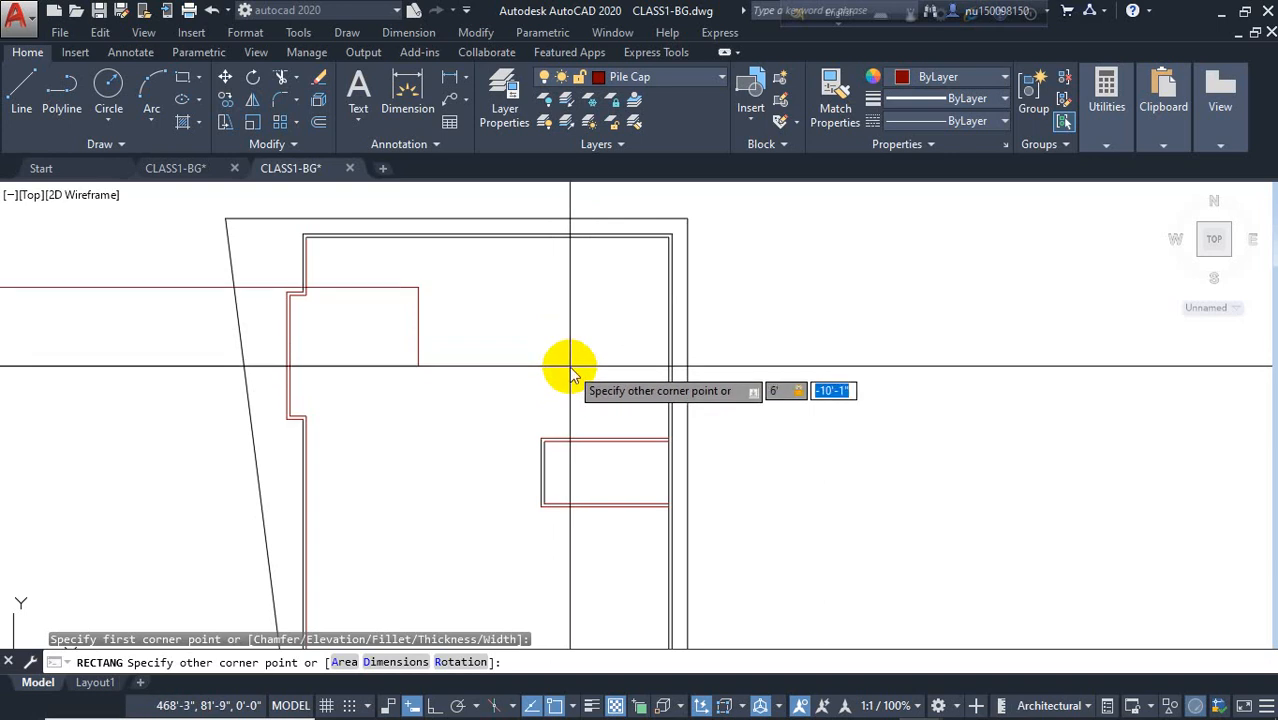
{"action": "key", "text": "Return"}
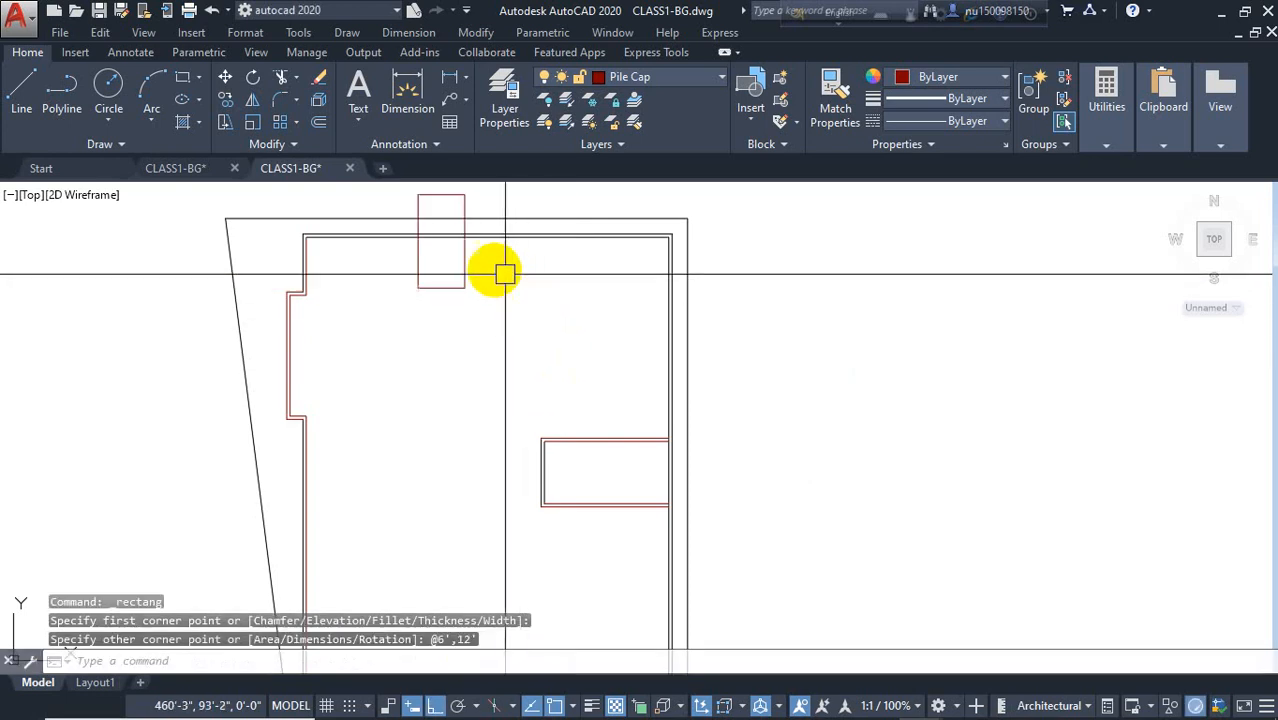
Step: Move the 6' by 12' rectangle inside the building, above the room at the right wall
{"action": "left_click", "coordinate": [446, 276]}
{"action": "left_click", "coordinate": [448, 277]}
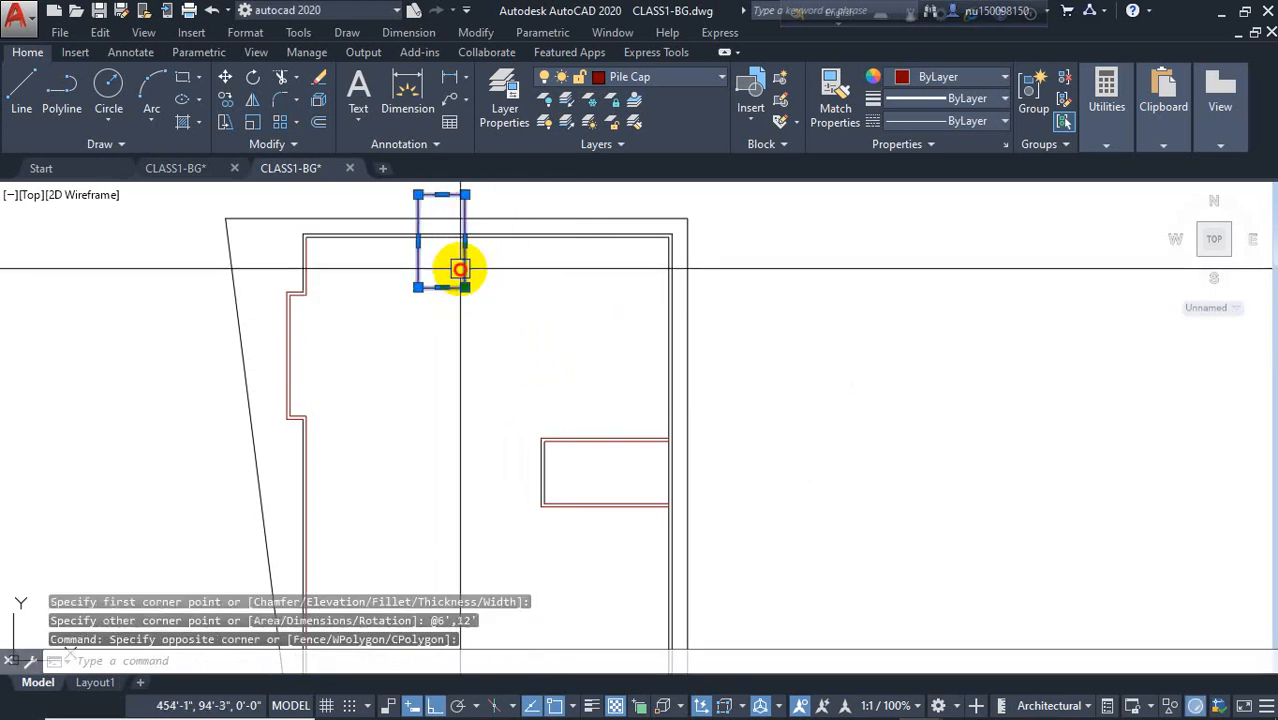
{"action": "left_click_drag", "start_coordinate": [456, 271], "coordinate": [589, 355]}
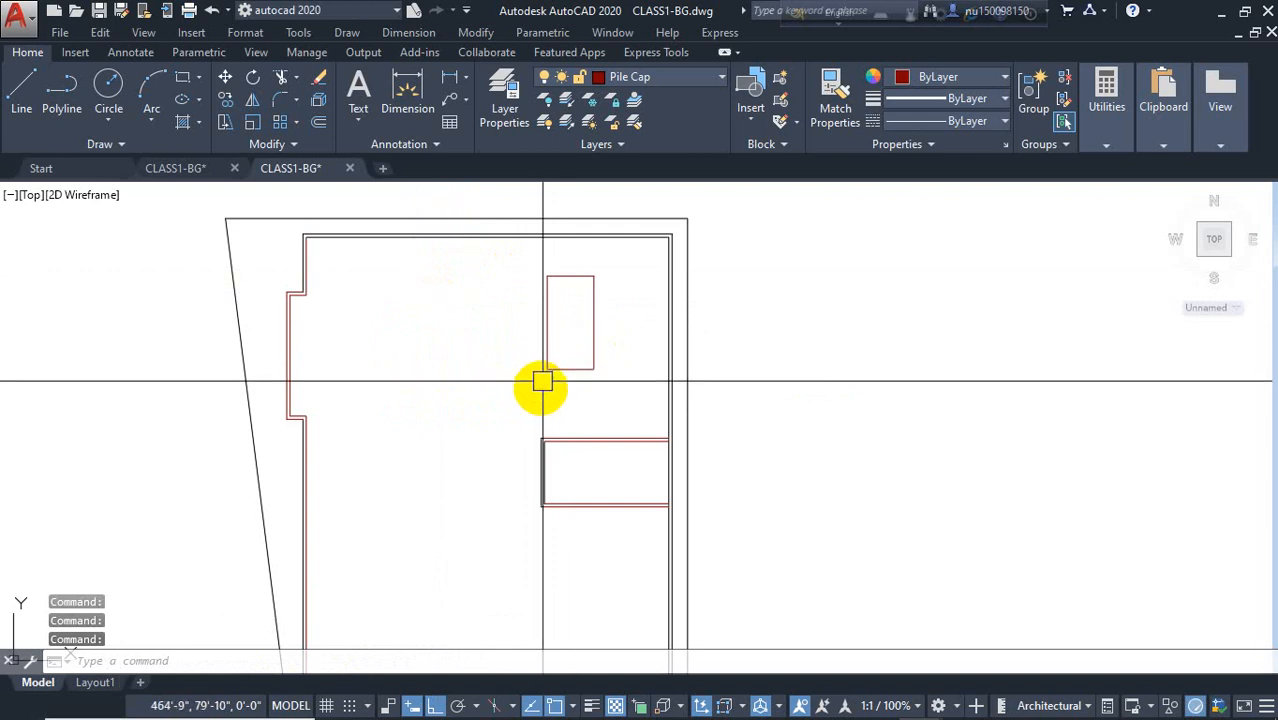
Step: Offset the 6' by 12' rectangle 5" outward to give its walls thickness
{"action": "type", "text": "o"}
{"action": "key", "text": "Return"}
{"action": "type", "text": "5"}
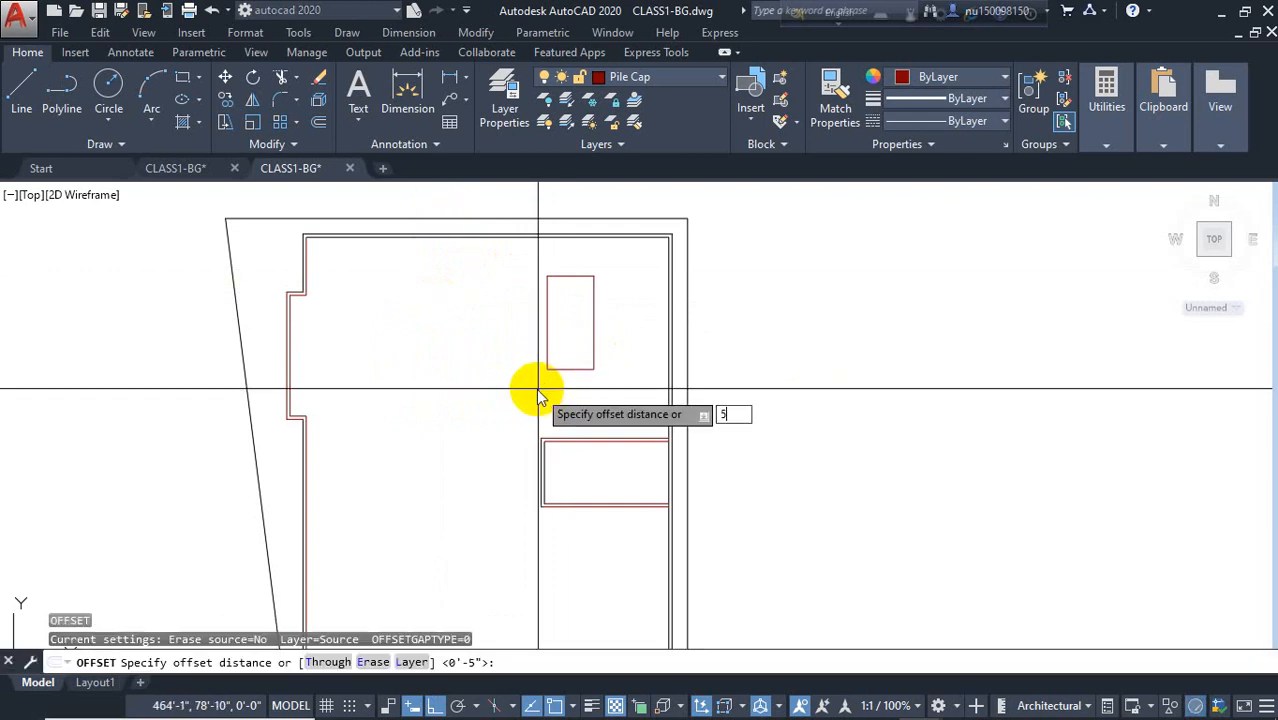
{"action": "key", "text": "Return"}
{"action": "left_click", "coordinate": [593, 350]}
{"action": "left_click", "coordinate": [622, 357]}
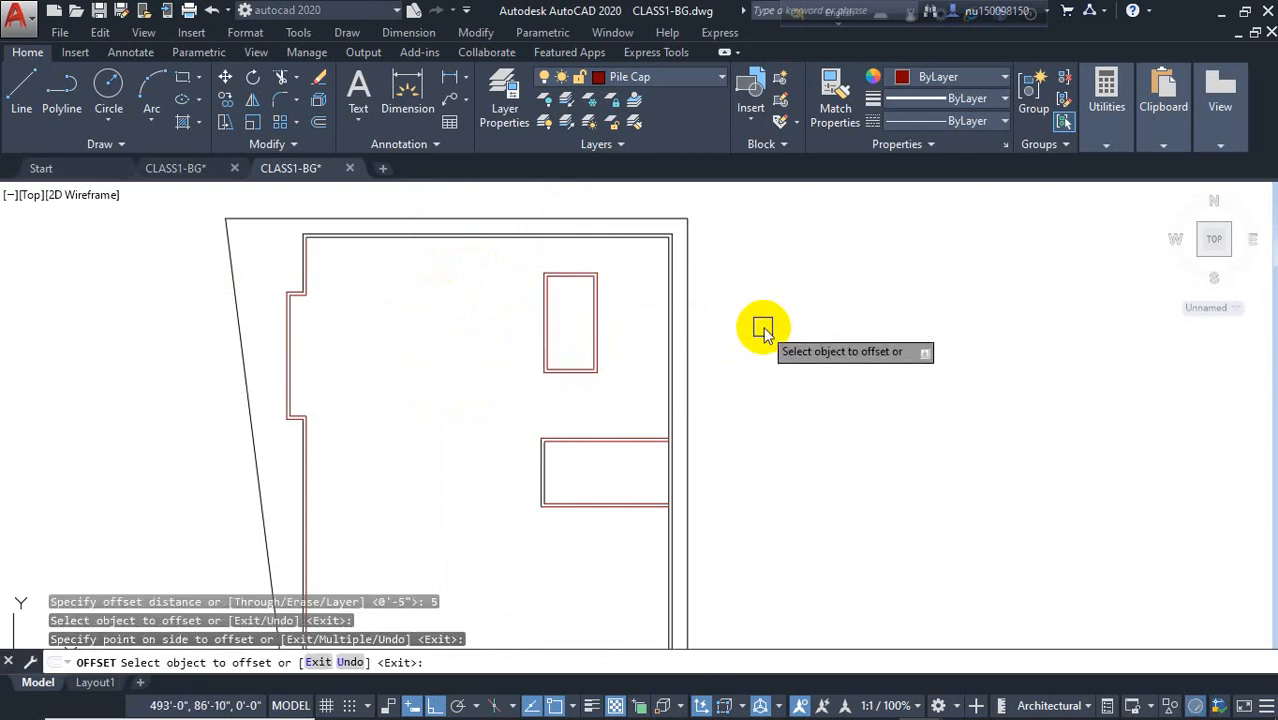
{"action": "right_click", "coordinate": [765, 334]}
{"action": "left_click", "coordinate": [805, 338]}
Step: Examine the toilets beside the bedroom in the reference floor plan and compare them with the new room layout
{"action": "middle_click_drag", "start_coordinate": [697, 452], "coordinate": [702, 360]}
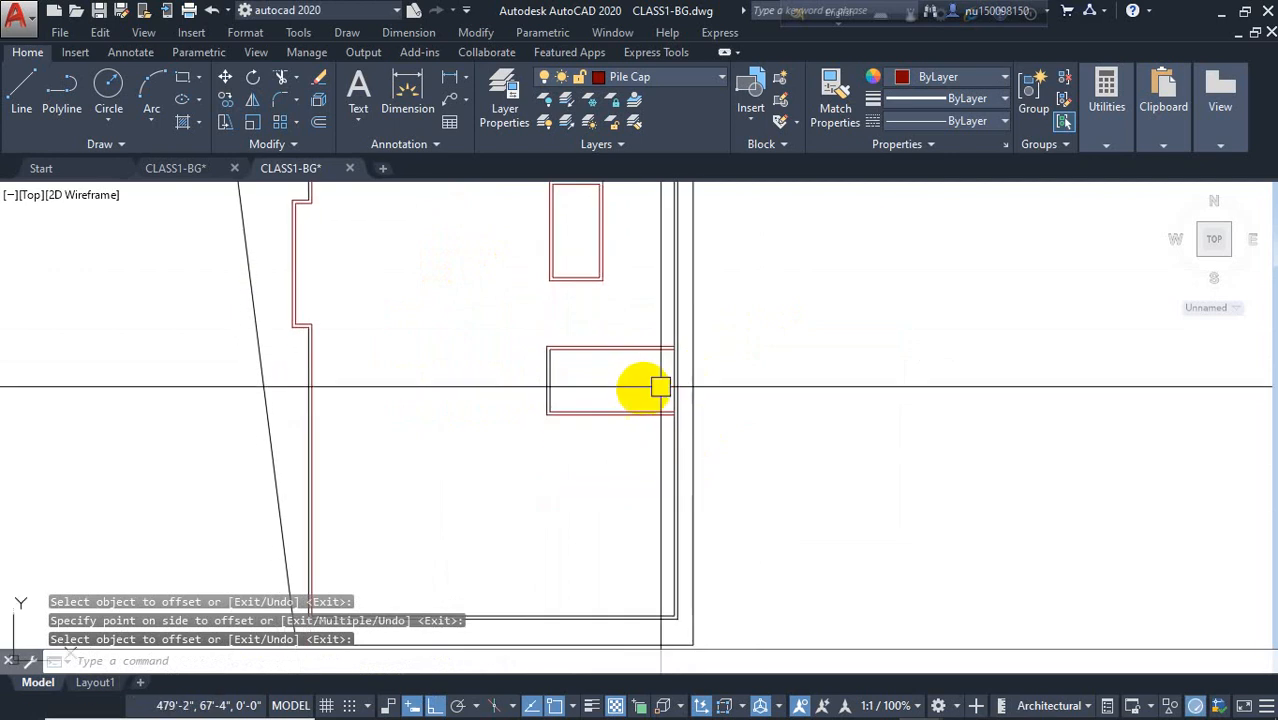
{"action": "scroll", "coordinate": [576, 381], "scroll_direction": "down", "scroll_amount": 2}
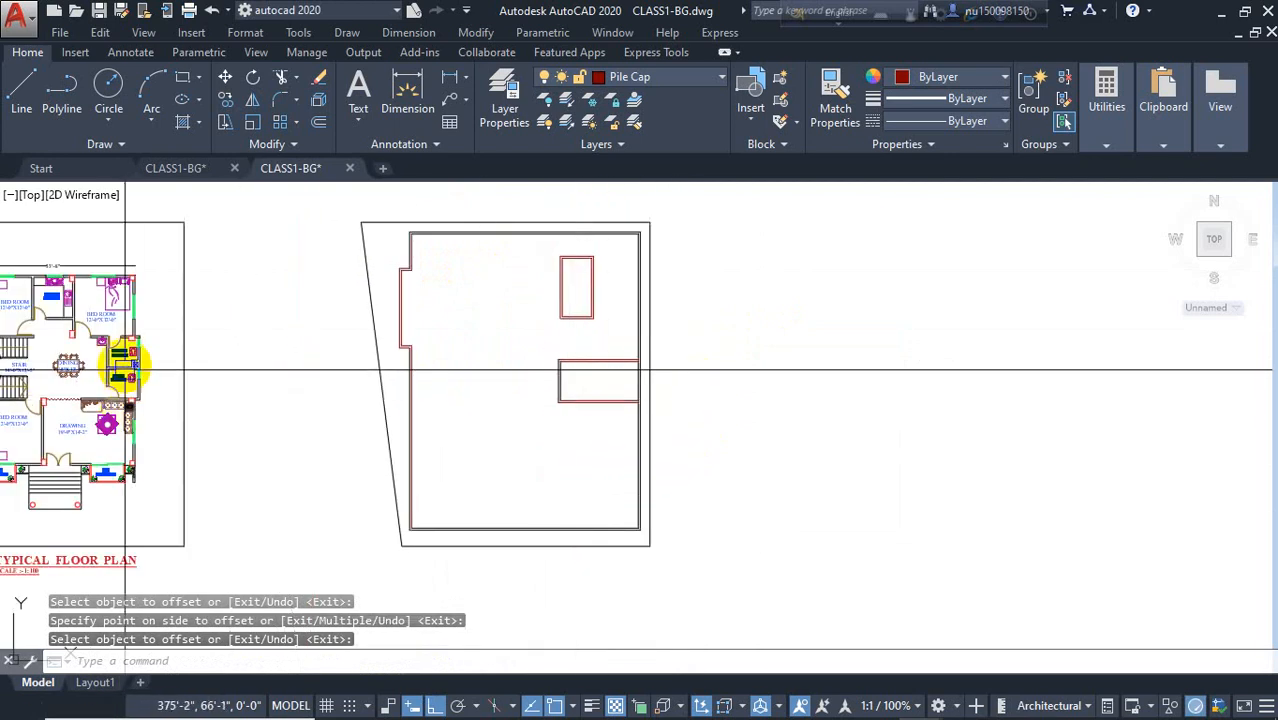
{"action": "scroll", "coordinate": [110, 385], "scroll_direction": "up", "scroll_amount": 5}
{"action": "left_click", "coordinate": [107, 398]}
{"action": "key", "text": "Escape"}
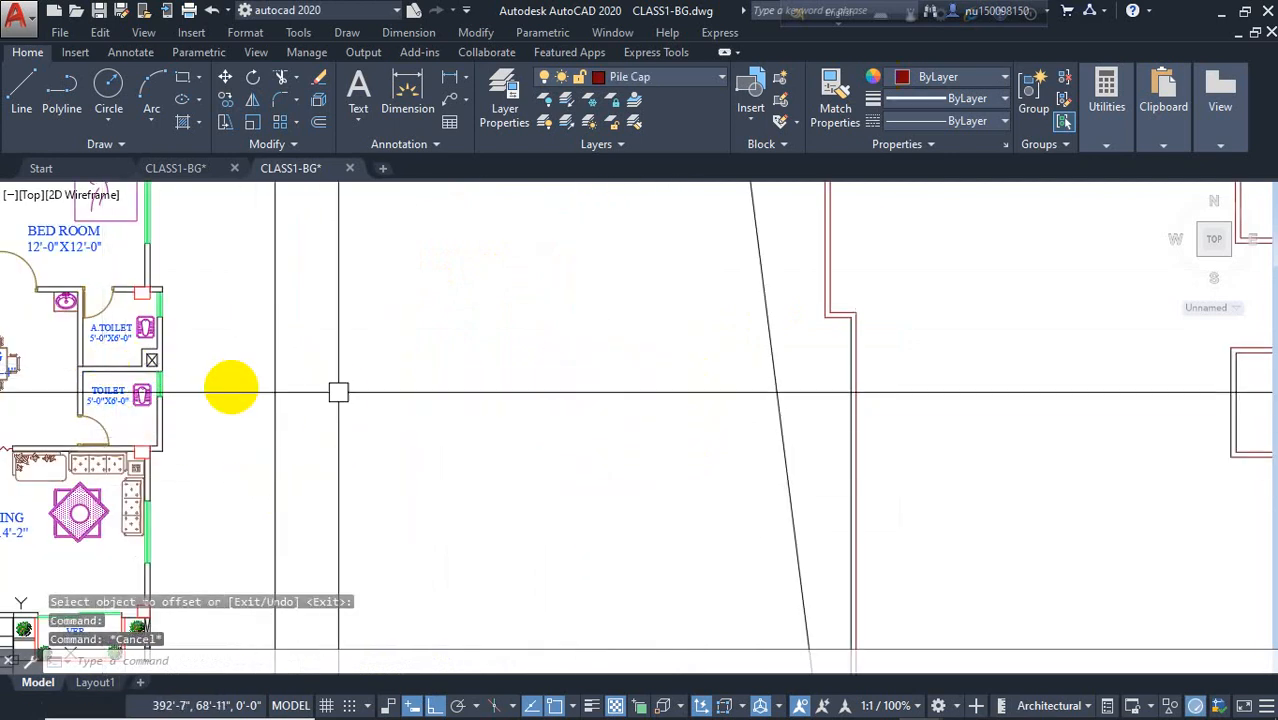
{"action": "scroll", "coordinate": [702, 379], "scroll_direction": "down", "scroll_amount": 4}
{"action": "middle_click_drag", "start_coordinate": [642, 369], "coordinate": [511, 374]}
{"action": "scroll", "coordinate": [677, 383], "scroll_direction": "up", "scroll_amount": 3}
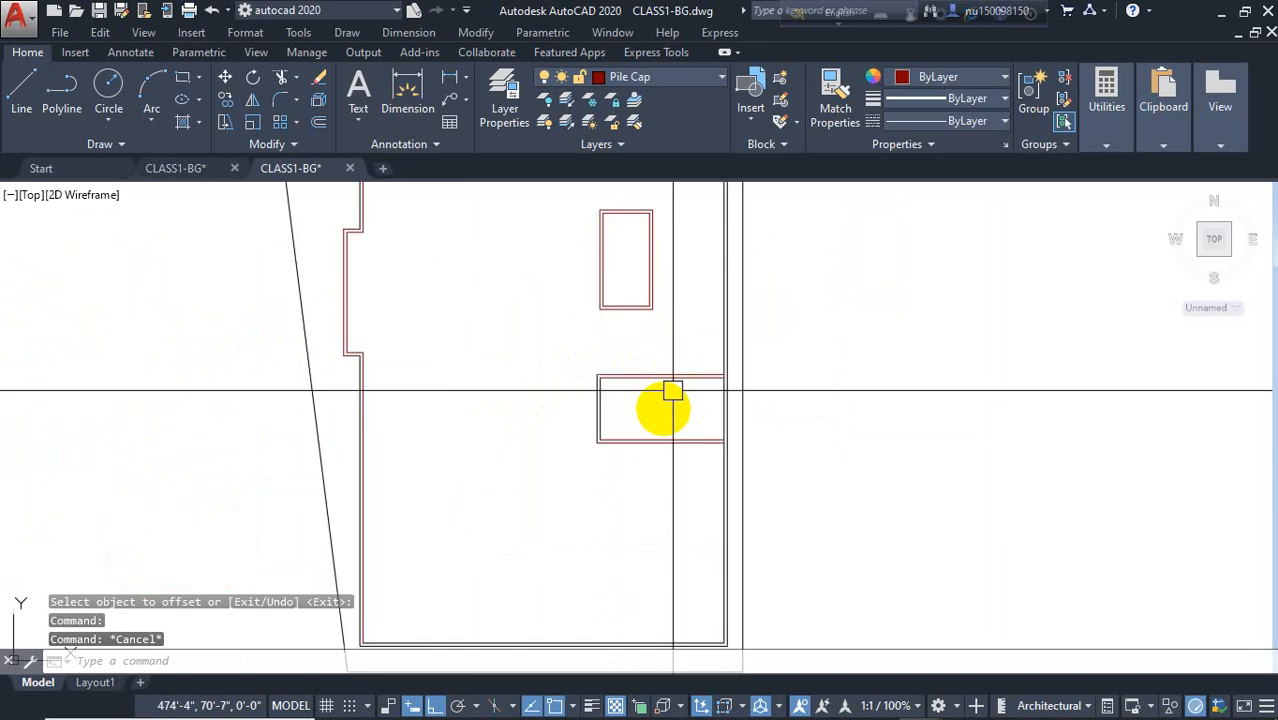
{"action": "scroll", "coordinate": [580, 436], "scroll_direction": "down", "scroll_amount": 3}
{"action": "middle_click_drag", "start_coordinate": [620, 415], "coordinate": [580, 412]}
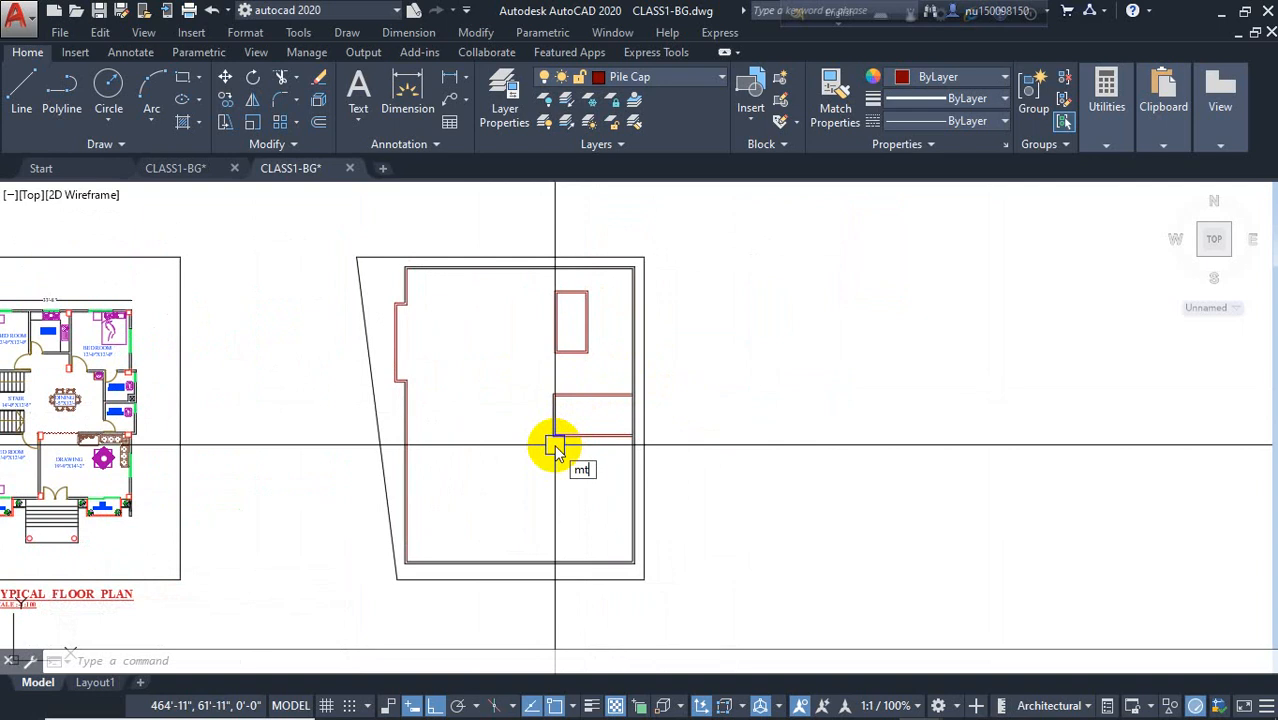
Step: Add the multiline text label "STAIR& U.W.R.T" inside the room at the right wall
{"action": "key", "text": "Return"}
{"action": "scroll", "coordinate": [572, 415], "scroll_direction": "up", "scroll_amount": 5}
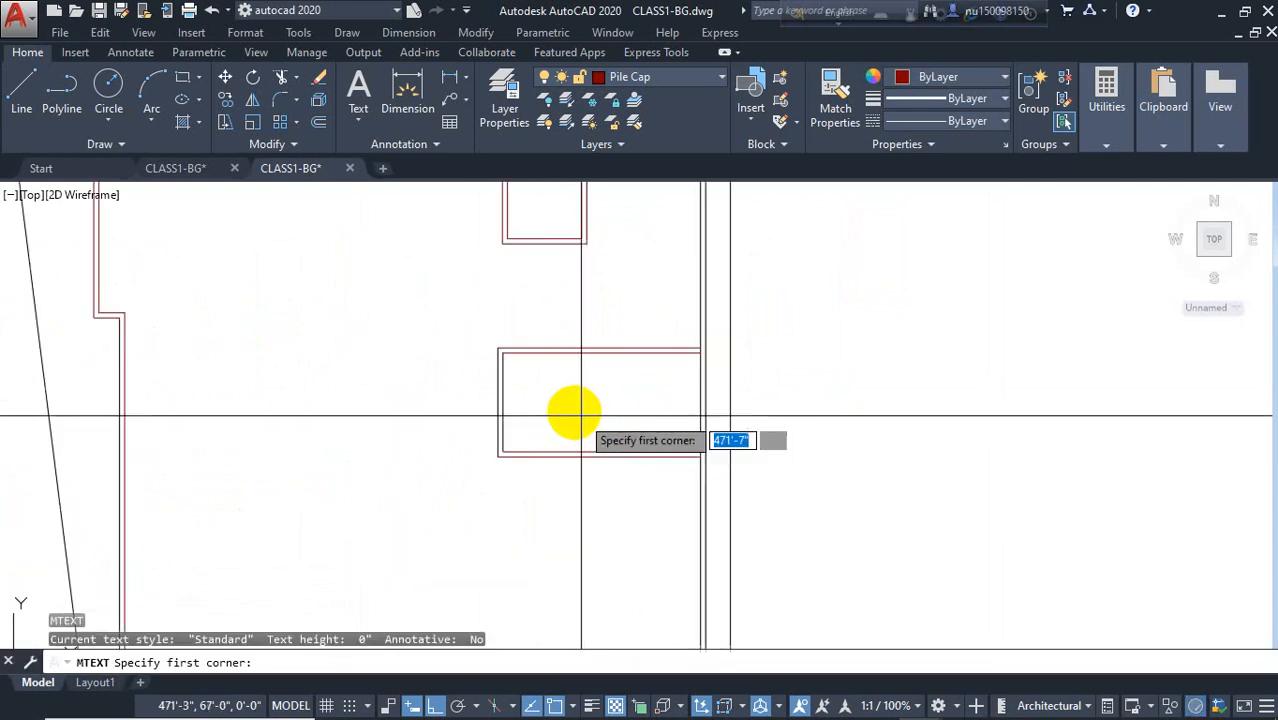
{"action": "left_click", "coordinate": [566, 399]}
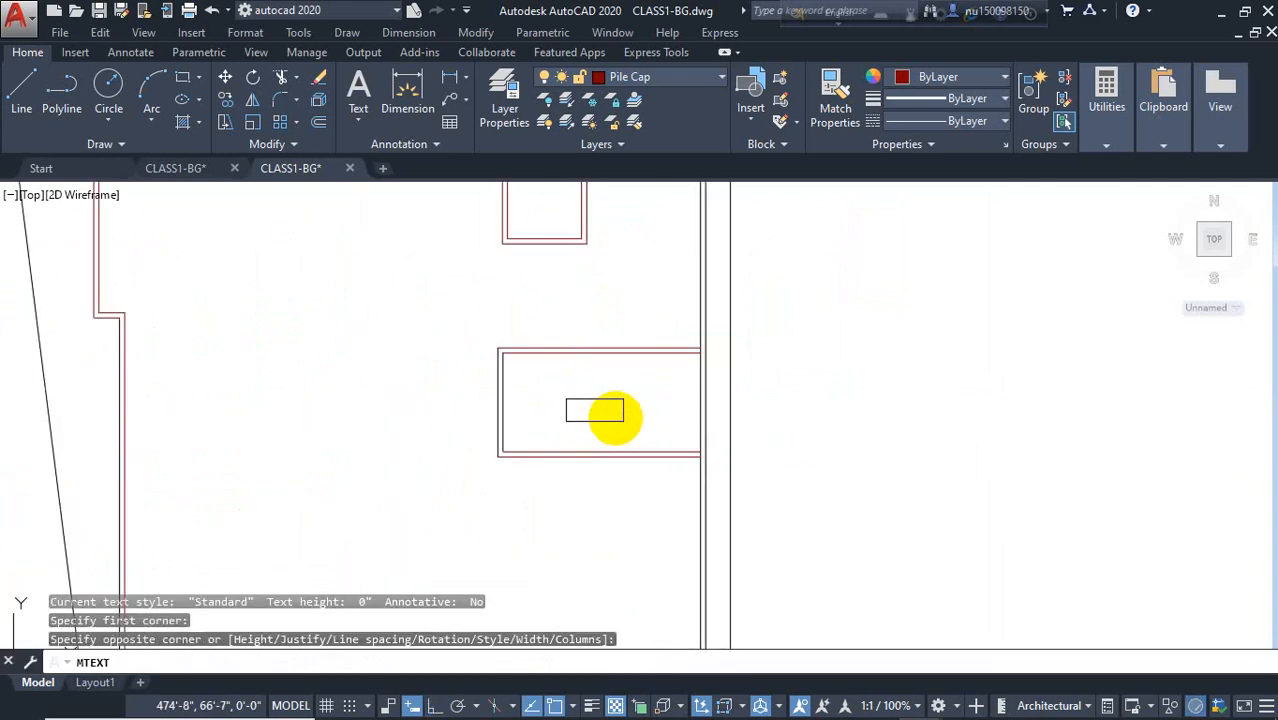
{"action": "left_click", "coordinate": [594, 411]}
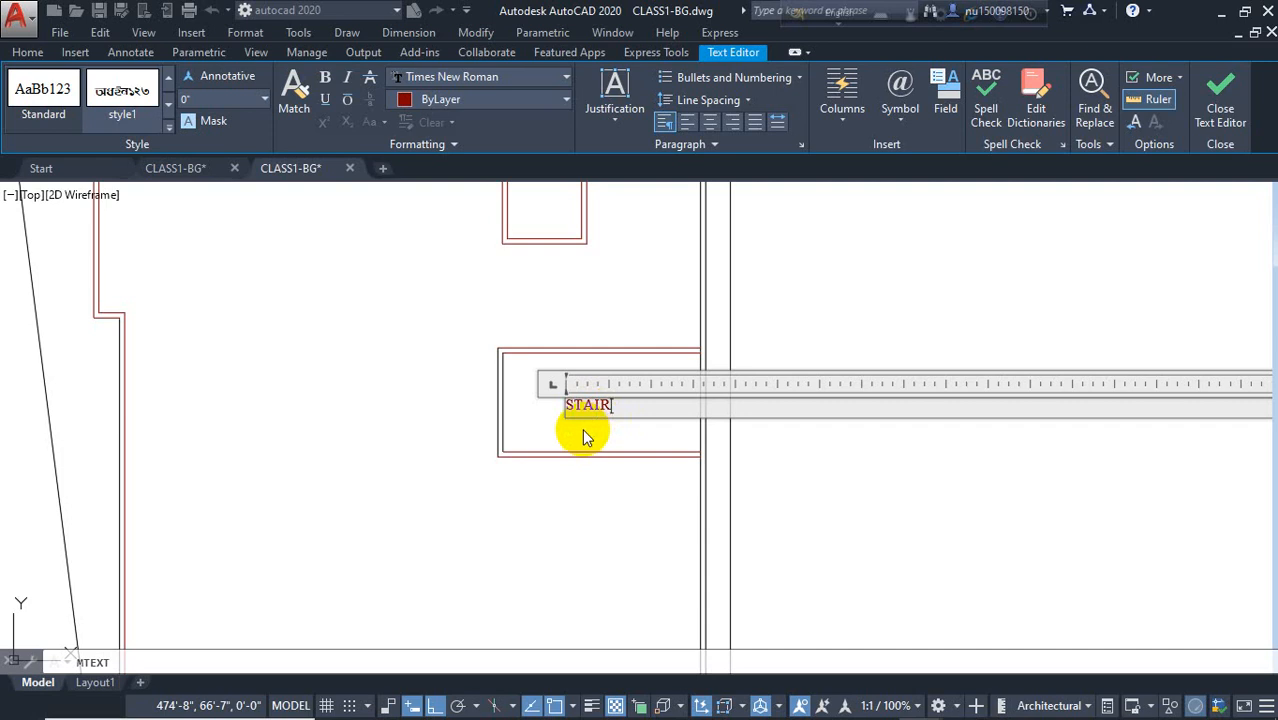
{"action": "type", "text": "& U.W.R.T"}
Step: Set the text height of the whole "STAIR& U.W.R.T" label to 10 and finish editing it
{"action": "left_click_drag", "start_coordinate": [705, 401], "coordinate": [547, 416]}
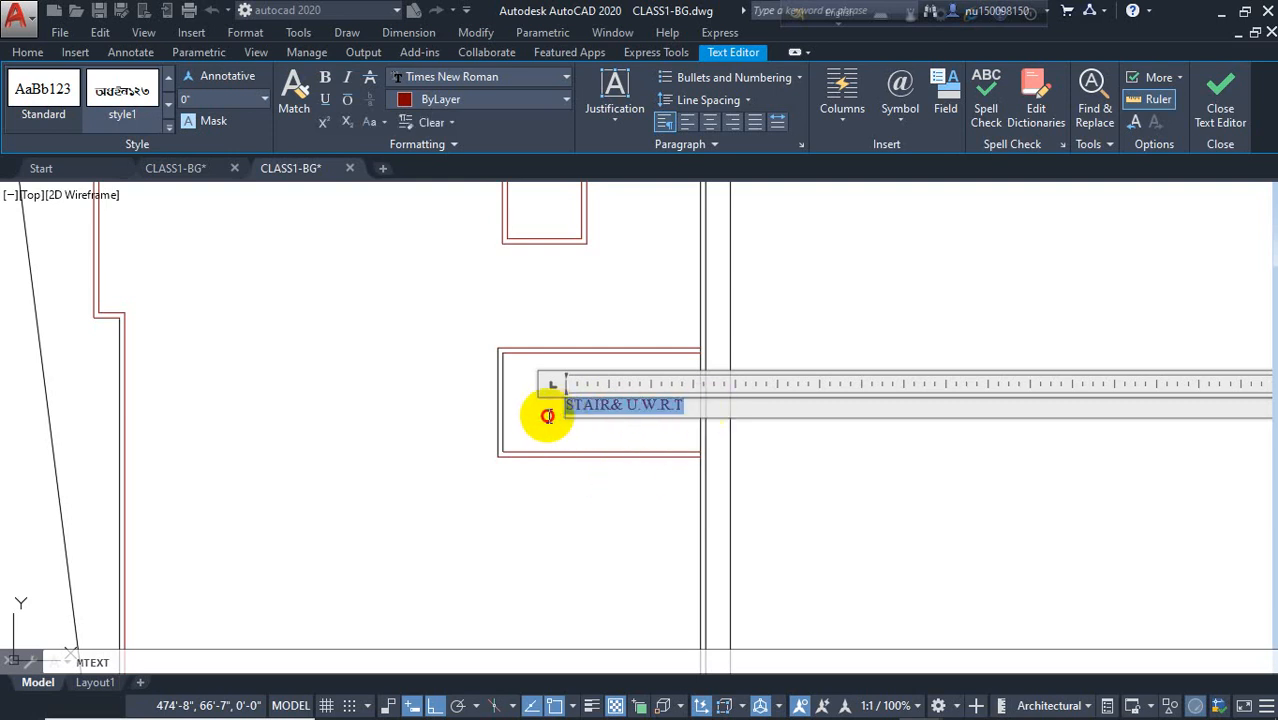
{"action": "left_click", "coordinate": [211, 98]}
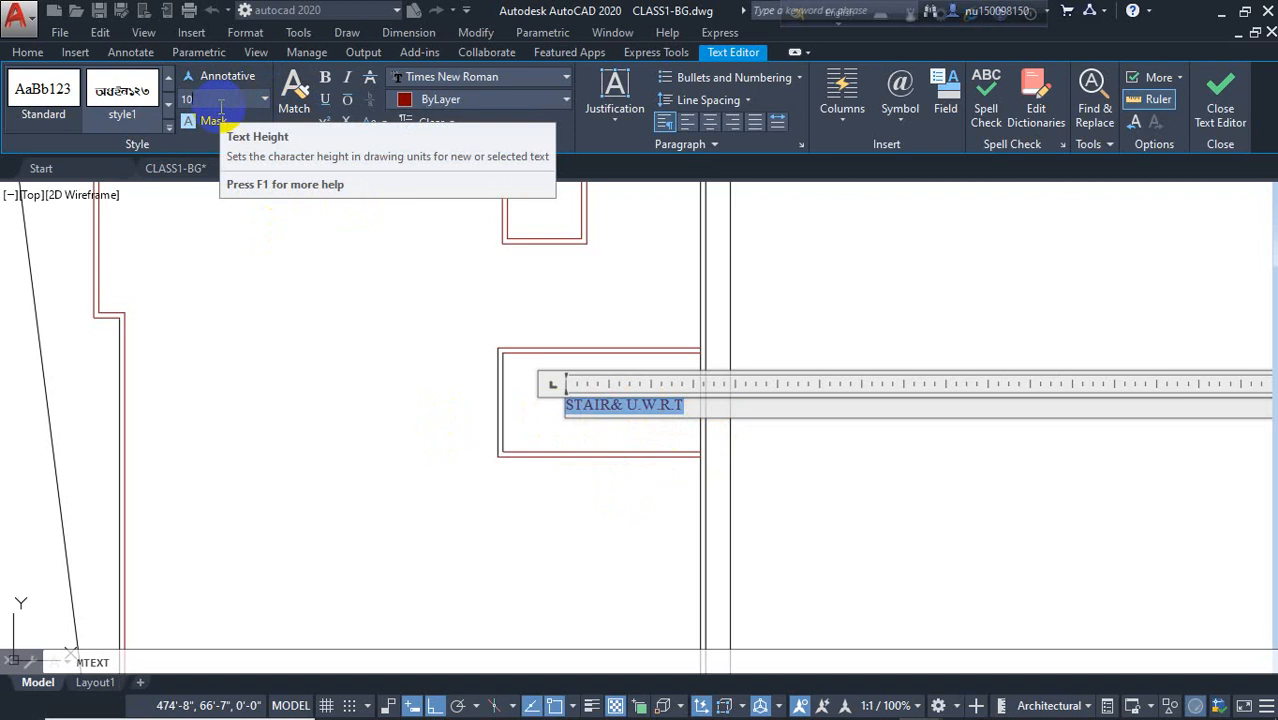
{"action": "key", "text": "Return"}
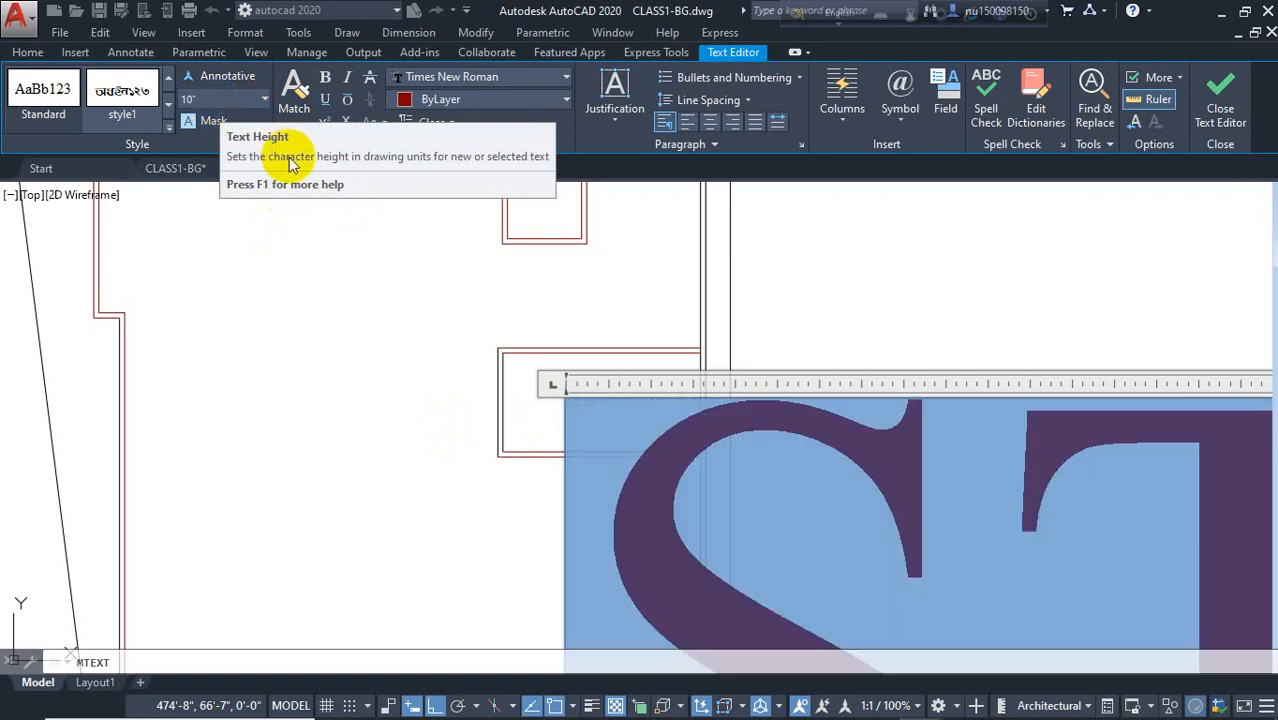
{"action": "left_click", "coordinate": [335, 238]}
Step: Copy the "STAIR& U.W.R.T" label straight up to the 6' by 12' room
{"action": "middle_click_drag", "start_coordinate": [551, 428], "coordinate": [608, 536]}
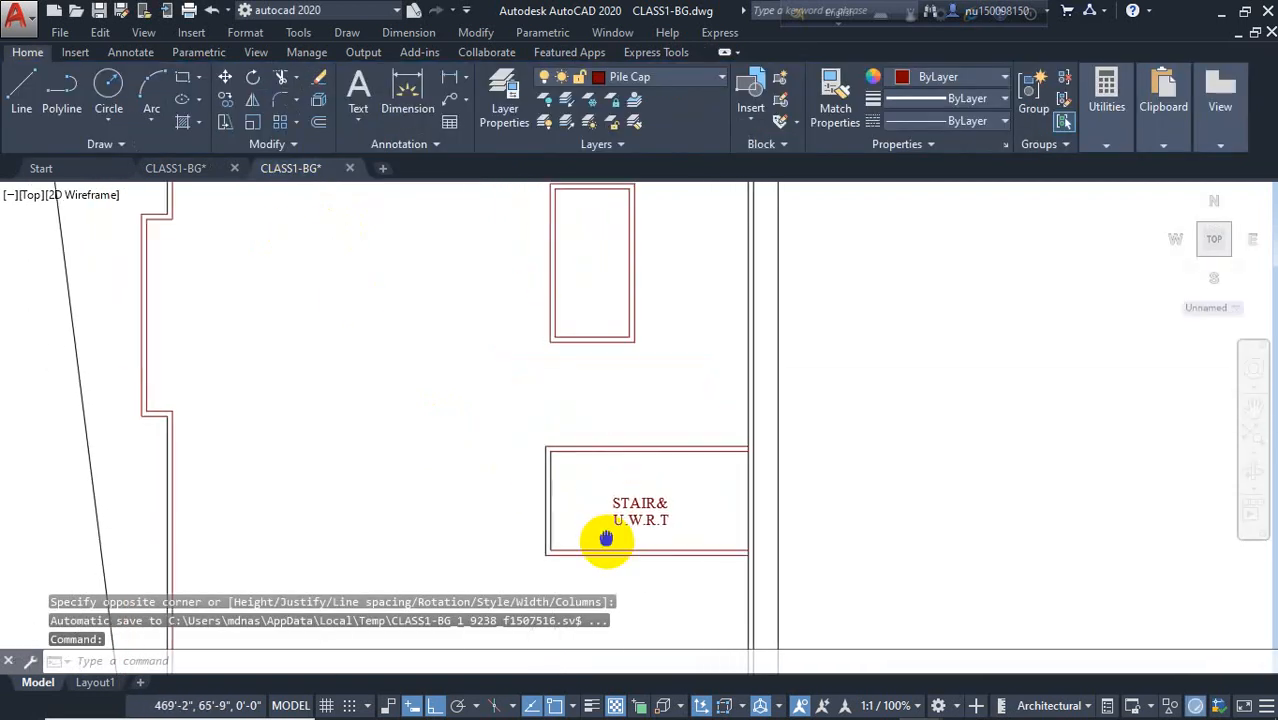
{"action": "left_click", "coordinate": [622, 528]}
{"action": "type", "text": "c"}
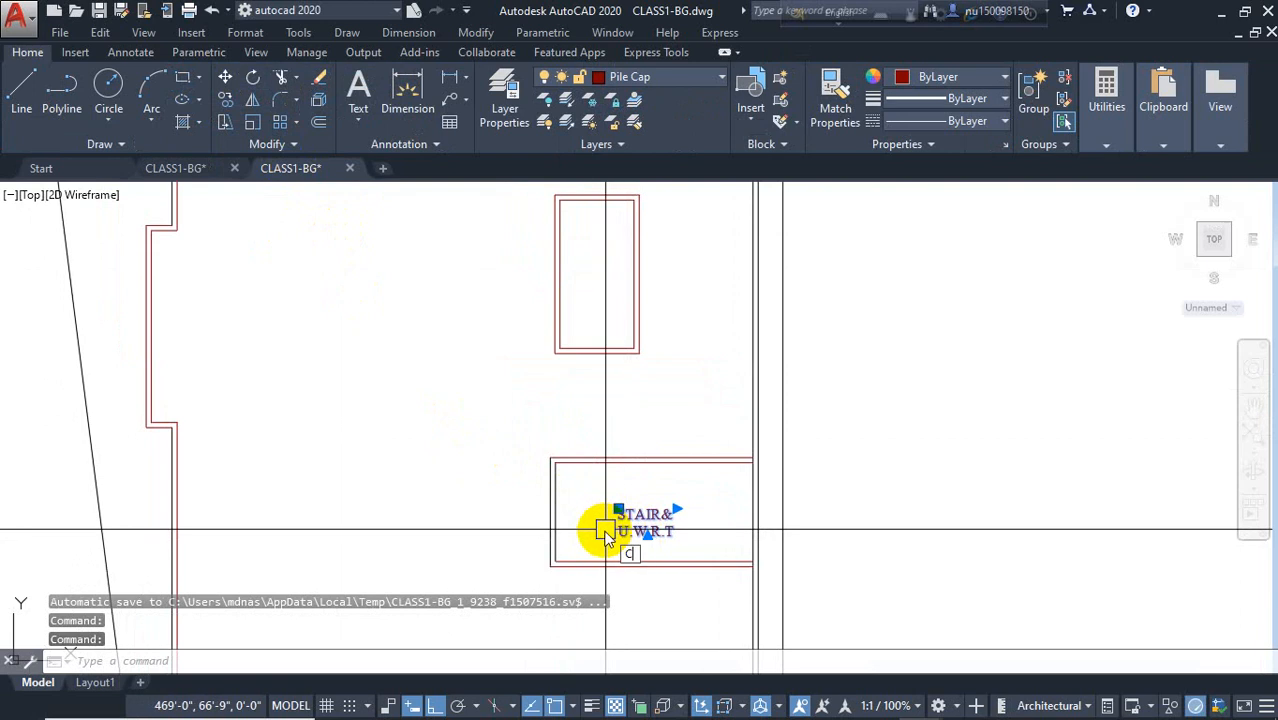
{"action": "type", "text": "o"}
{"action": "key", "text": "Return"}
{"action": "left_click", "coordinate": [628, 512]}
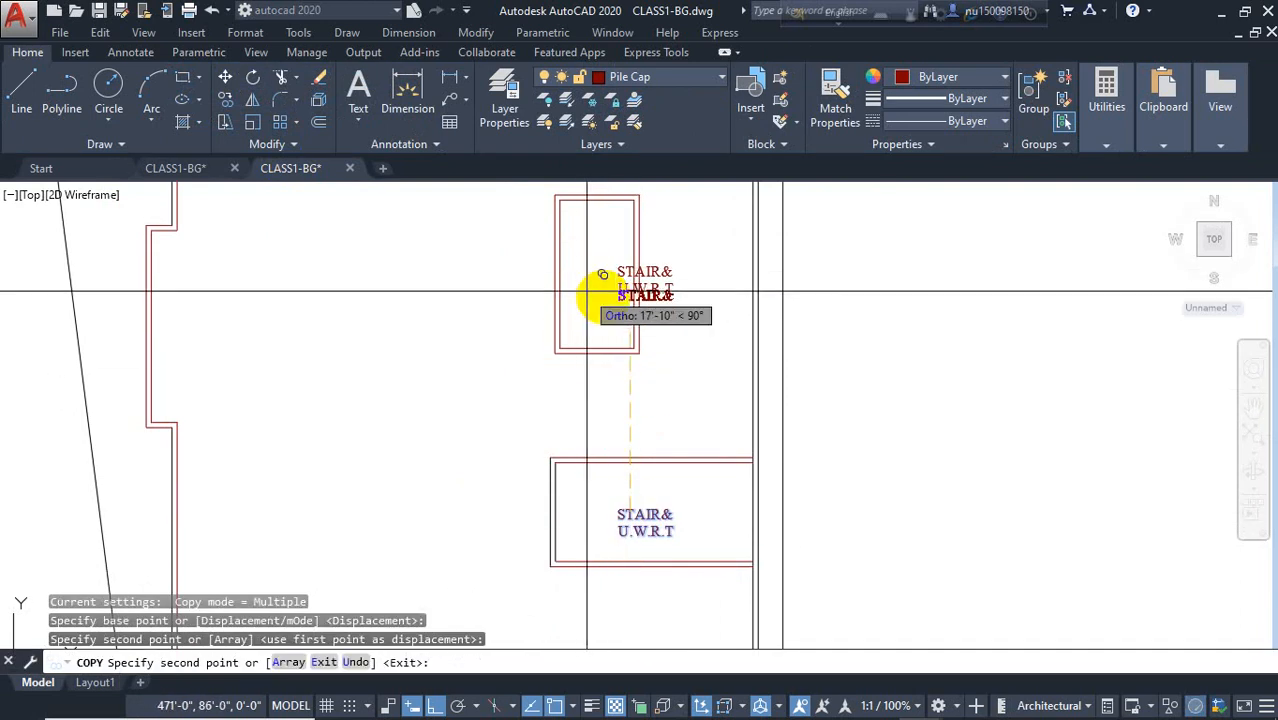
{"action": "key", "text": "Escape"}
{"action": "left_click", "coordinate": [624, 273]}
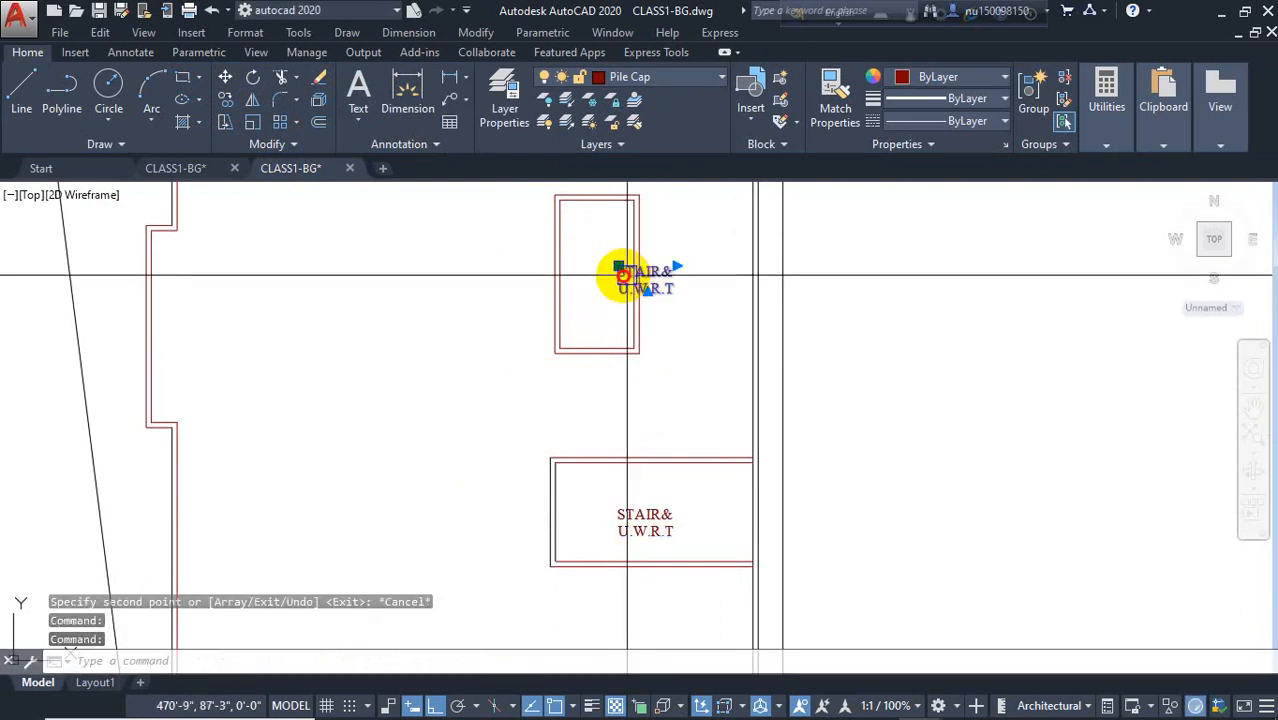
Step: Replace the text of the copied label in the 6' by 12' room with "S.T"
{"action": "double_click", "coordinate": [610, 277]}
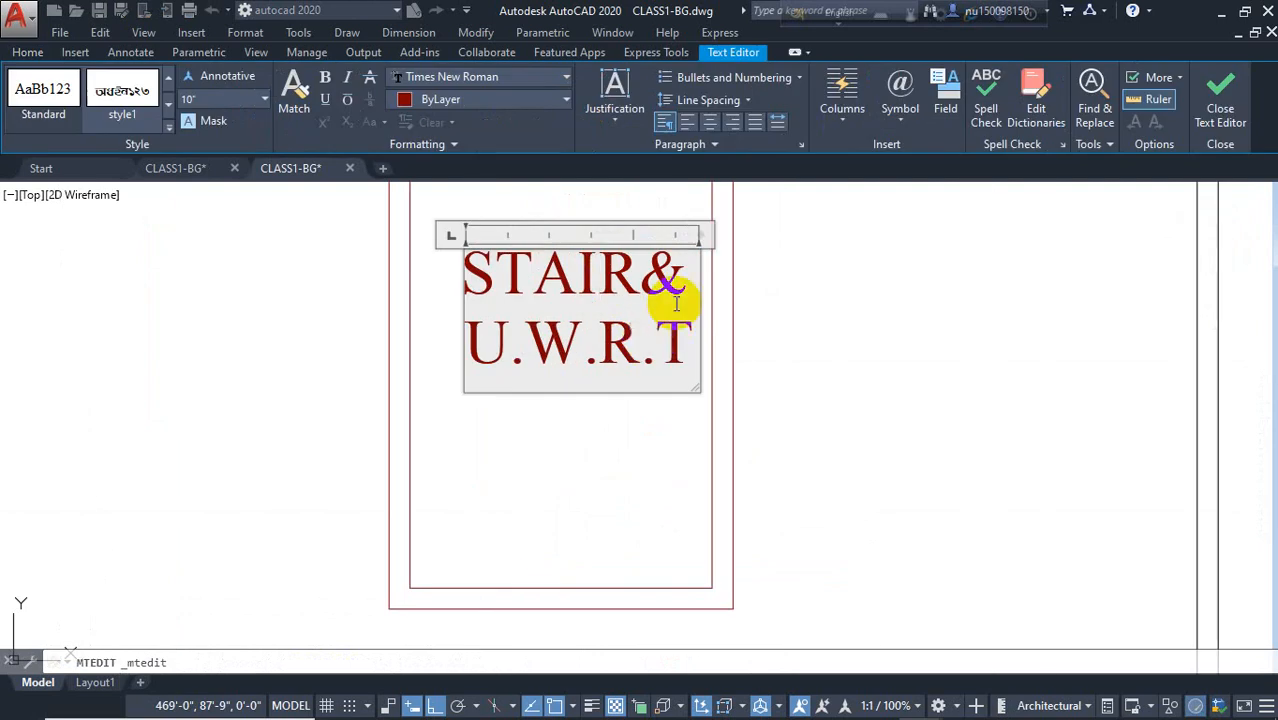
{"action": "left_click_drag", "start_coordinate": [640, 350], "coordinate": [458, 270]}
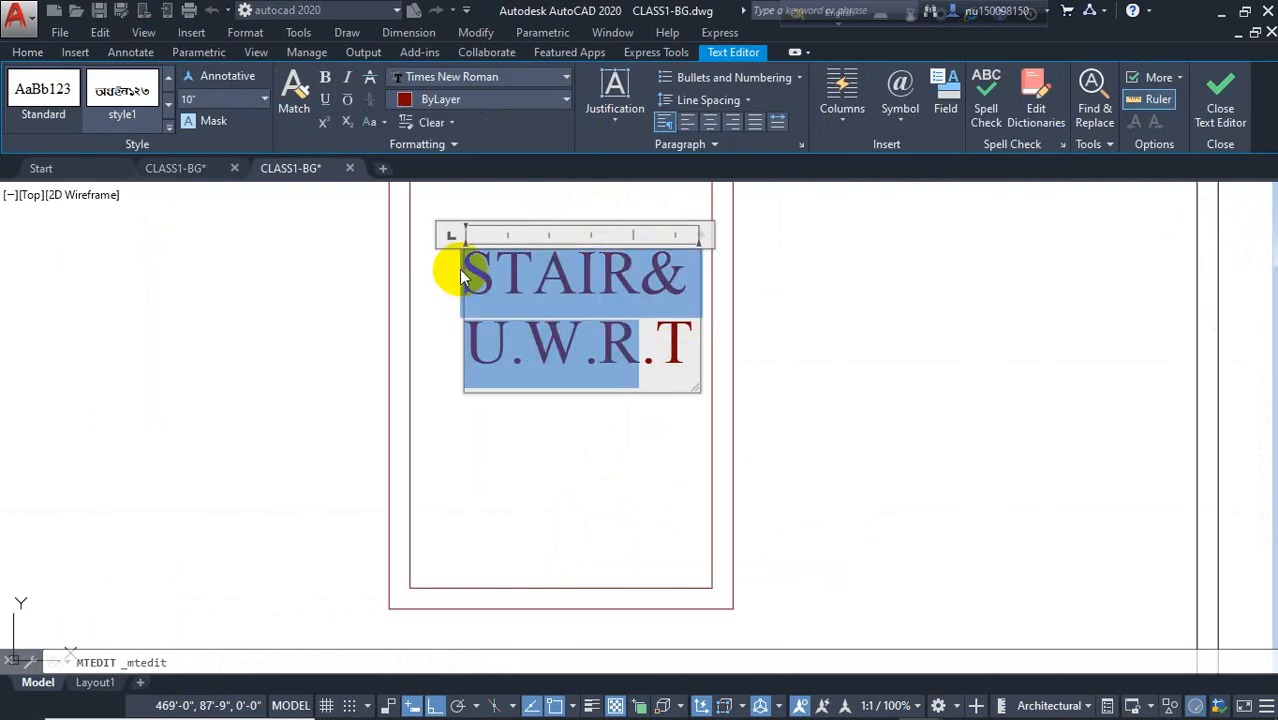
{"action": "type", "text": "S.T"}
{"action": "left_click", "coordinate": [598, 400]}
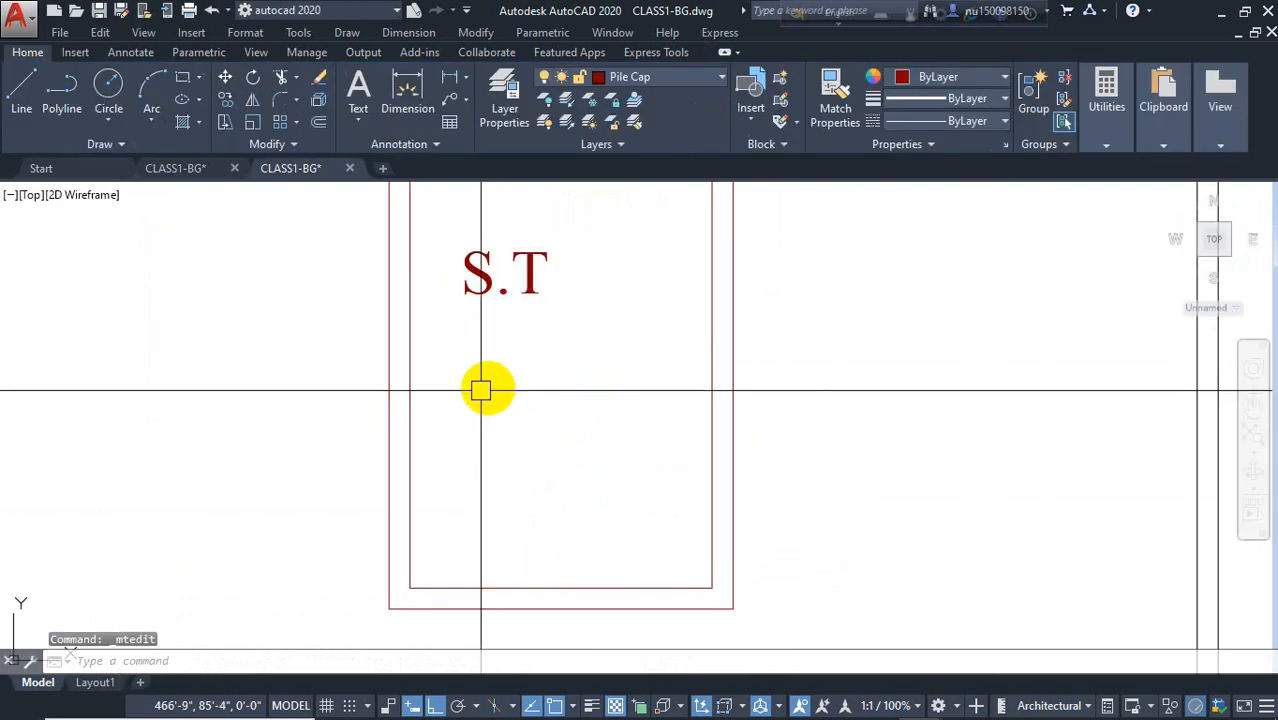
Step: Move the "S.T" label to the middle of its room
{"action": "scroll", "coordinate": [490, 370], "scroll_direction": "down", "scroll_amount": 5}
{"action": "left_click", "coordinate": [494, 357]}
{"action": "scroll", "coordinate": [494, 357], "scroll_direction": "up", "scroll_amount": 4}
{"action": "key", "text": "Escape"}
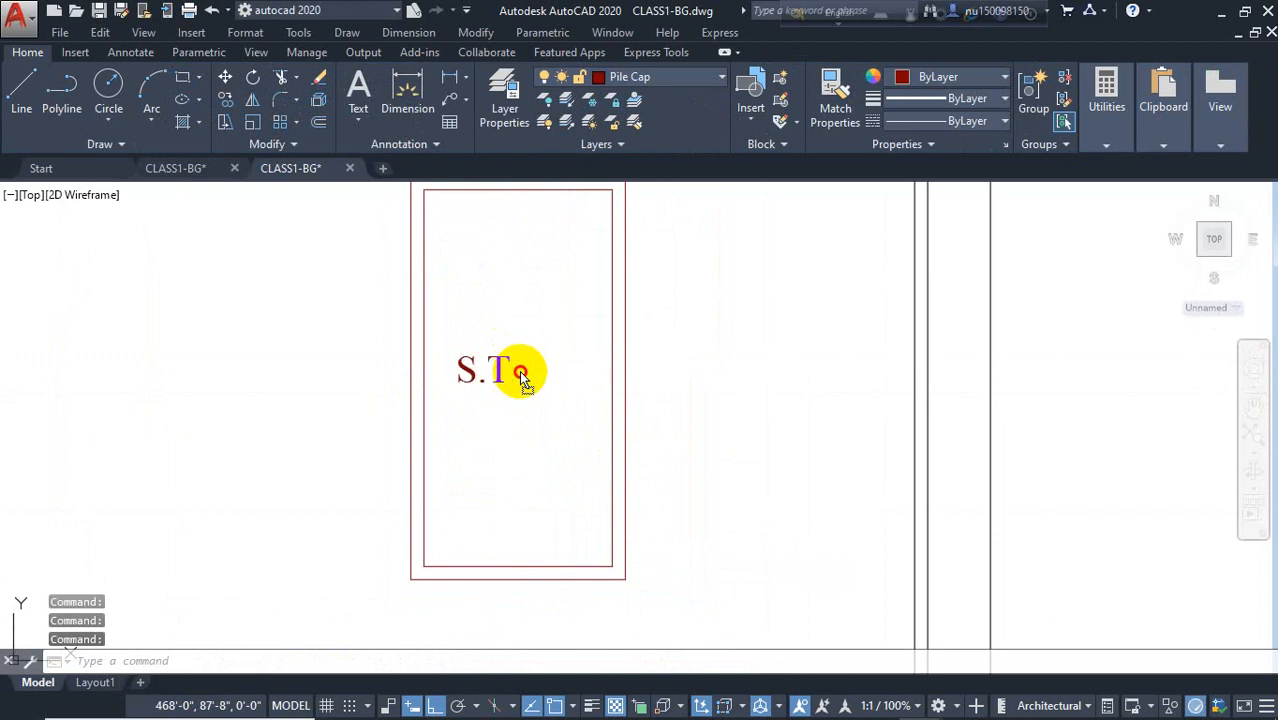
{"action": "scroll", "coordinate": [505, 358], "scroll_direction": "down", "scroll_amount": 4}
Step: Make DIA-1 the current layer for the dimensions
{"action": "left_click", "coordinate": [408, 95]}
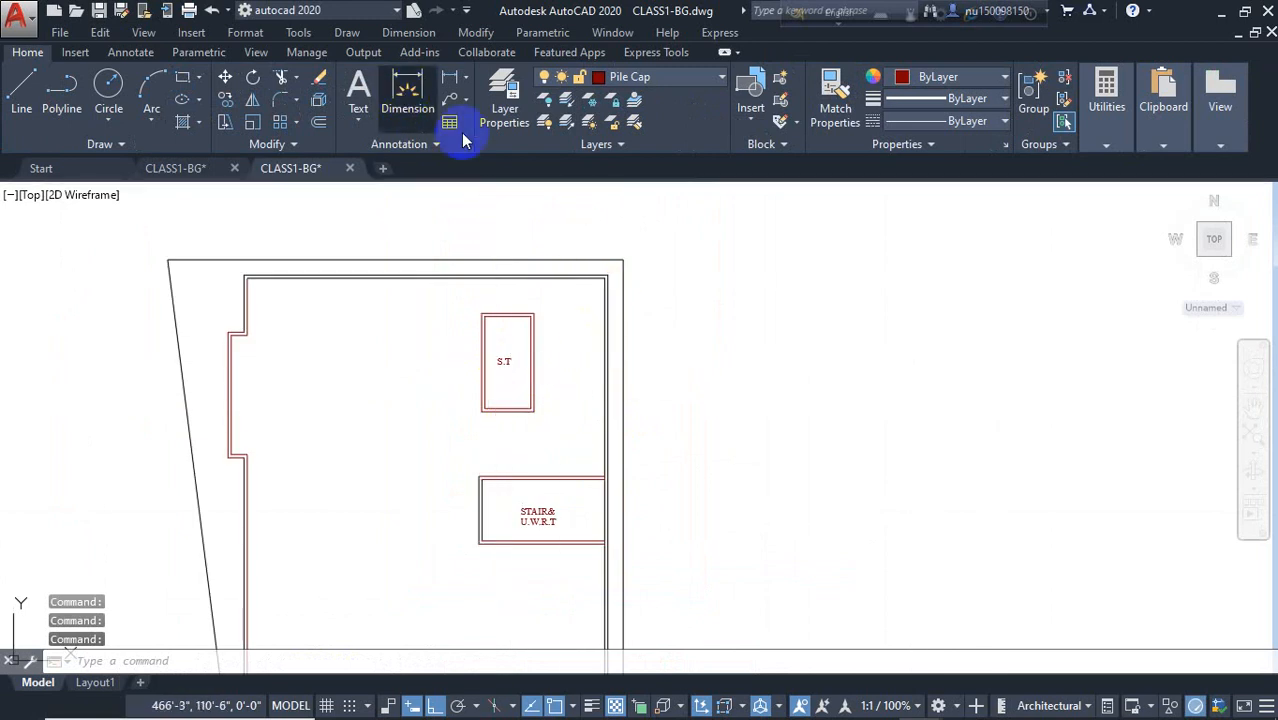
{"action": "key", "text": "Escape"}
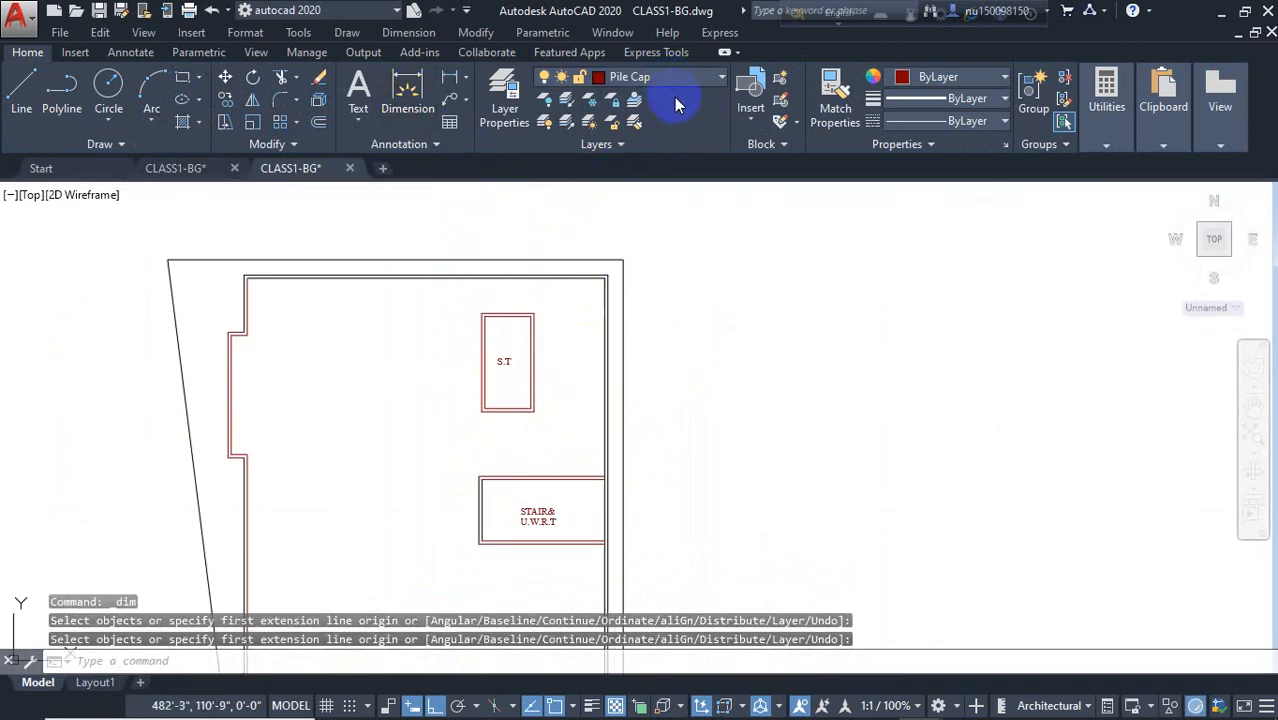
{"action": "left_click", "coordinate": [670, 77]}
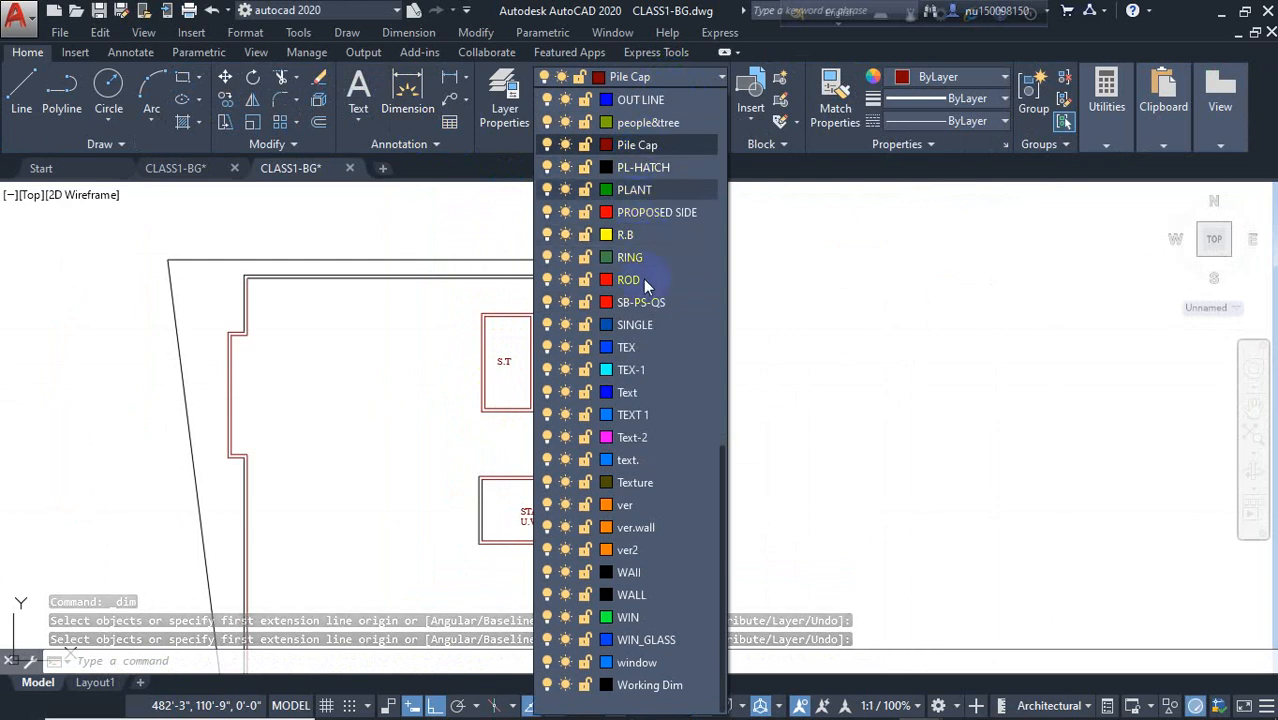
{"action": "scroll", "coordinate": [658, 260], "scroll_direction": "up", "scroll_amount": 4}
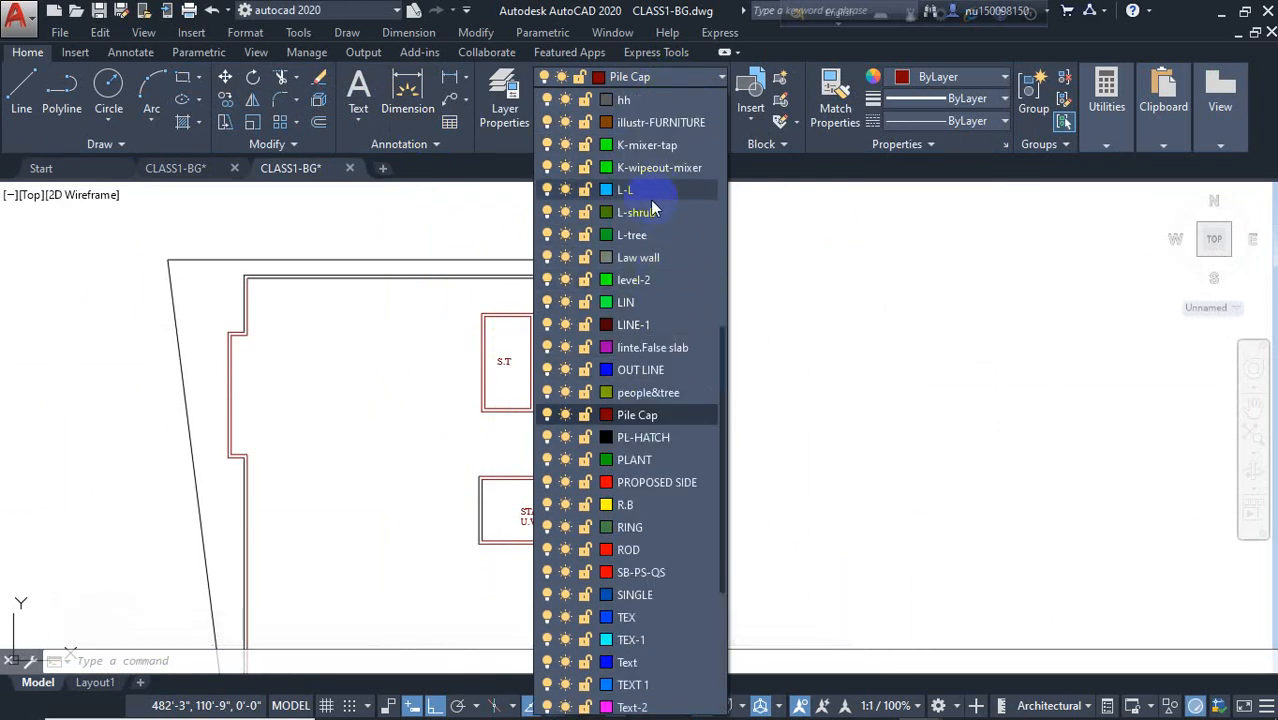
{"action": "scroll", "coordinate": [653, 205], "scroll_direction": "up", "scroll_amount": 5}
{"action": "left_click", "coordinate": [651, 150]}
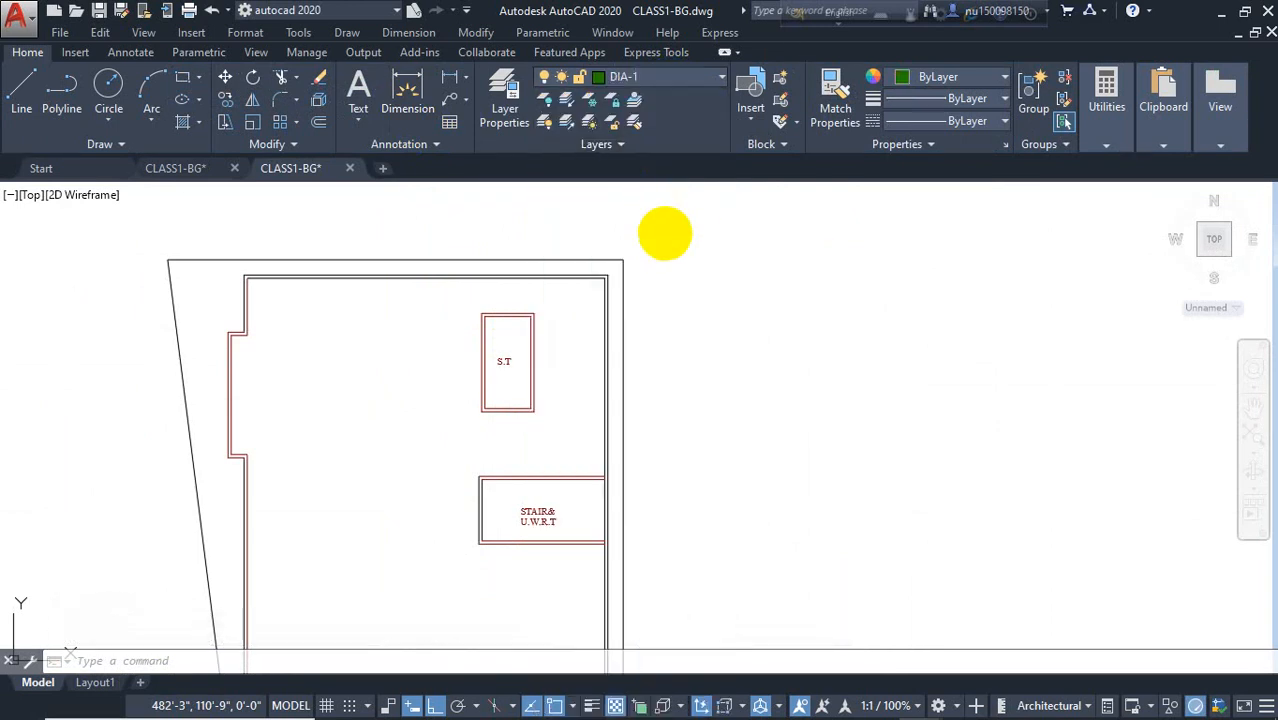
Step: Dimension the vertical and horizontal gaps between the outer wall and the plot boundary at the plan's upper-right corner
{"action": "left_click", "coordinate": [430, 100]}
{"action": "scroll", "coordinate": [600, 258], "scroll_direction": "up", "scroll_amount": 5}
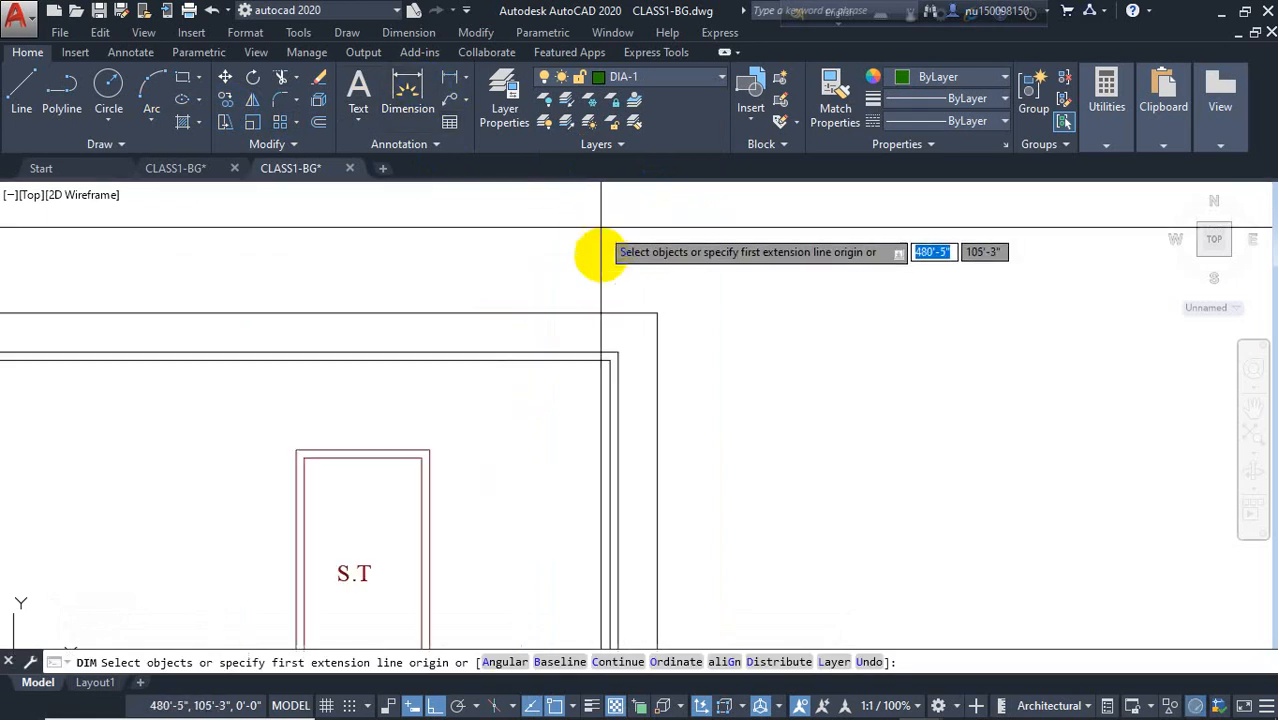
{"action": "left_click", "coordinate": [617, 351]}
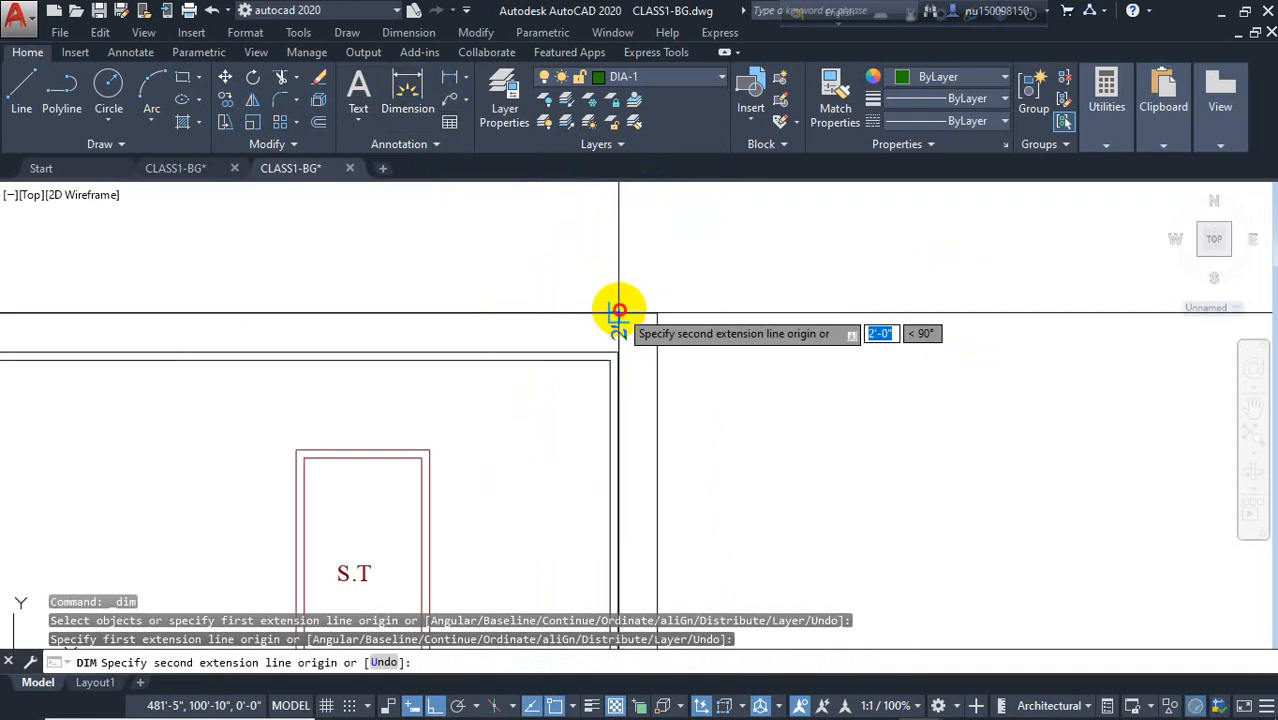
{"action": "left_click", "coordinate": [617, 309]}
{"action": "left_click", "coordinate": [586, 331]}
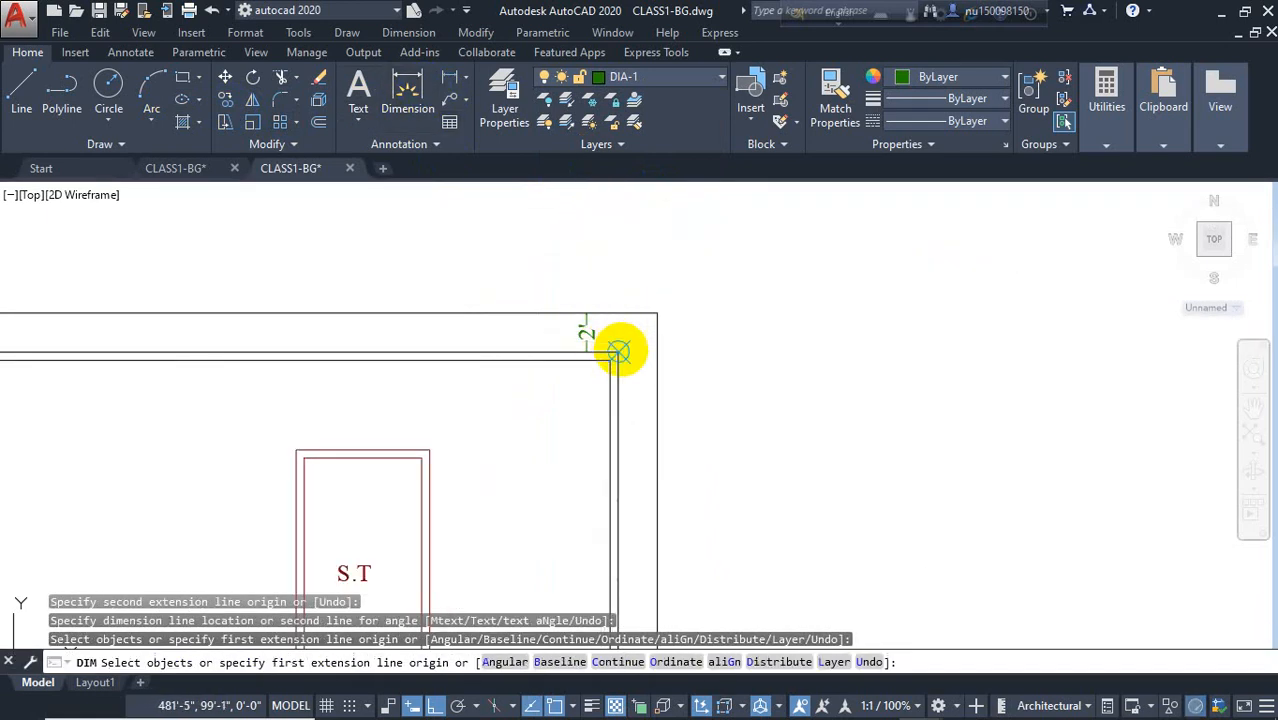
{"action": "left_click", "coordinate": [620, 351]}
{"action": "left_click", "coordinate": [656, 351]}
{"action": "left_click", "coordinate": [660, 346]}
Step: Dimension the horizontal gaps from the slanted plot boundary to the projecting wall corner and to the building's upper-left corner
{"action": "scroll", "coordinate": [662, 348], "scroll_direction": "down", "scroll_amount": 4}
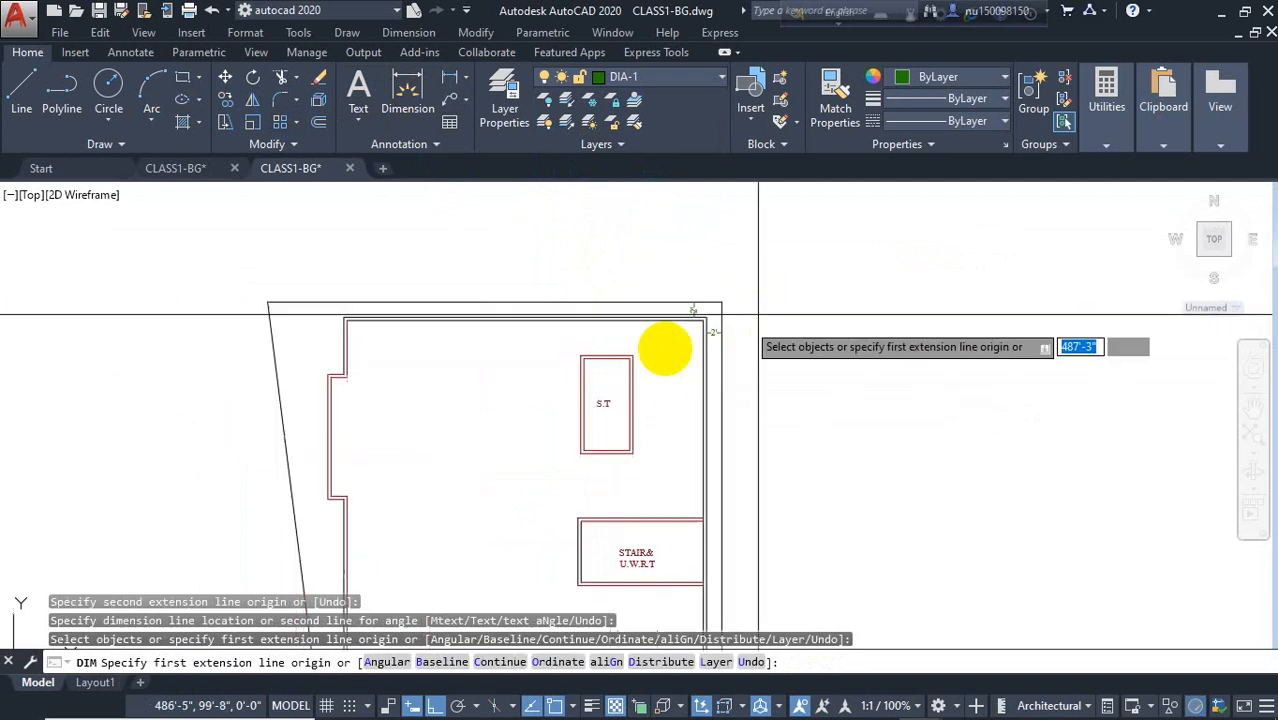
{"action": "scroll", "coordinate": [334, 366], "scroll_direction": "up", "scroll_amount": 4}
{"action": "left_click", "coordinate": [348, 378]}
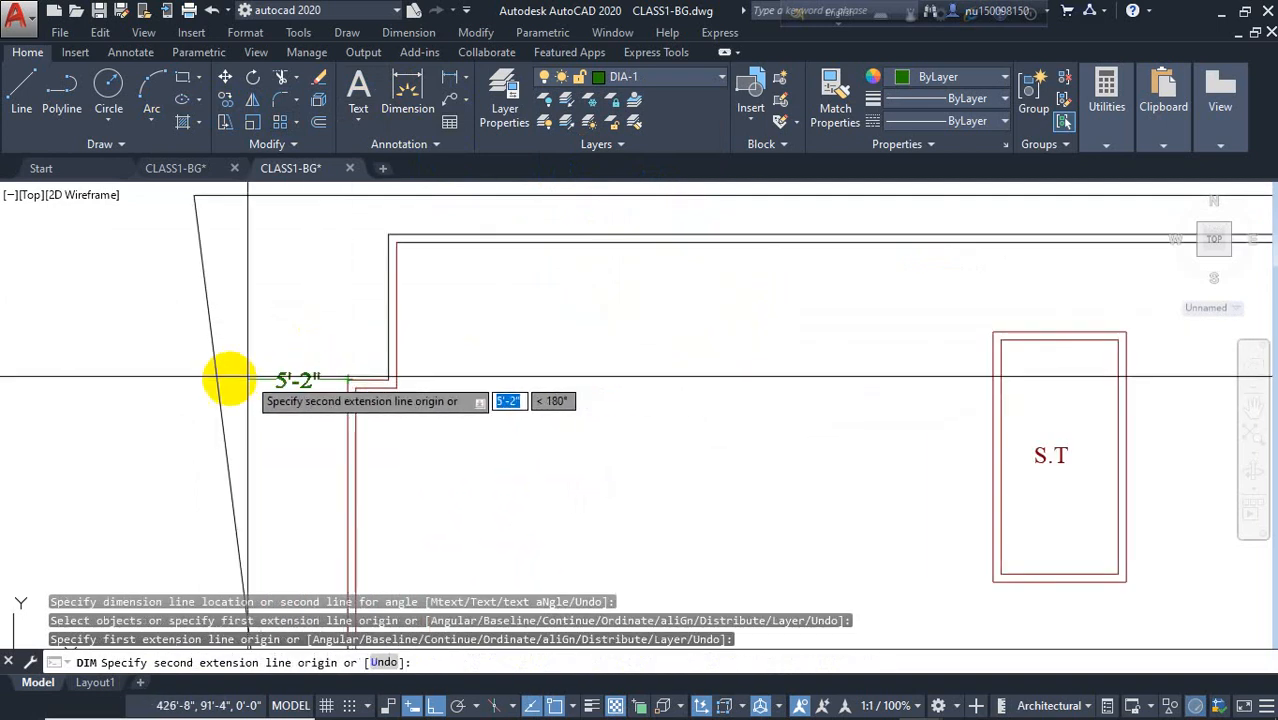
{"action": "left_click", "coordinate": [217, 378]}
{"action": "left_click", "coordinate": [268, 386]}
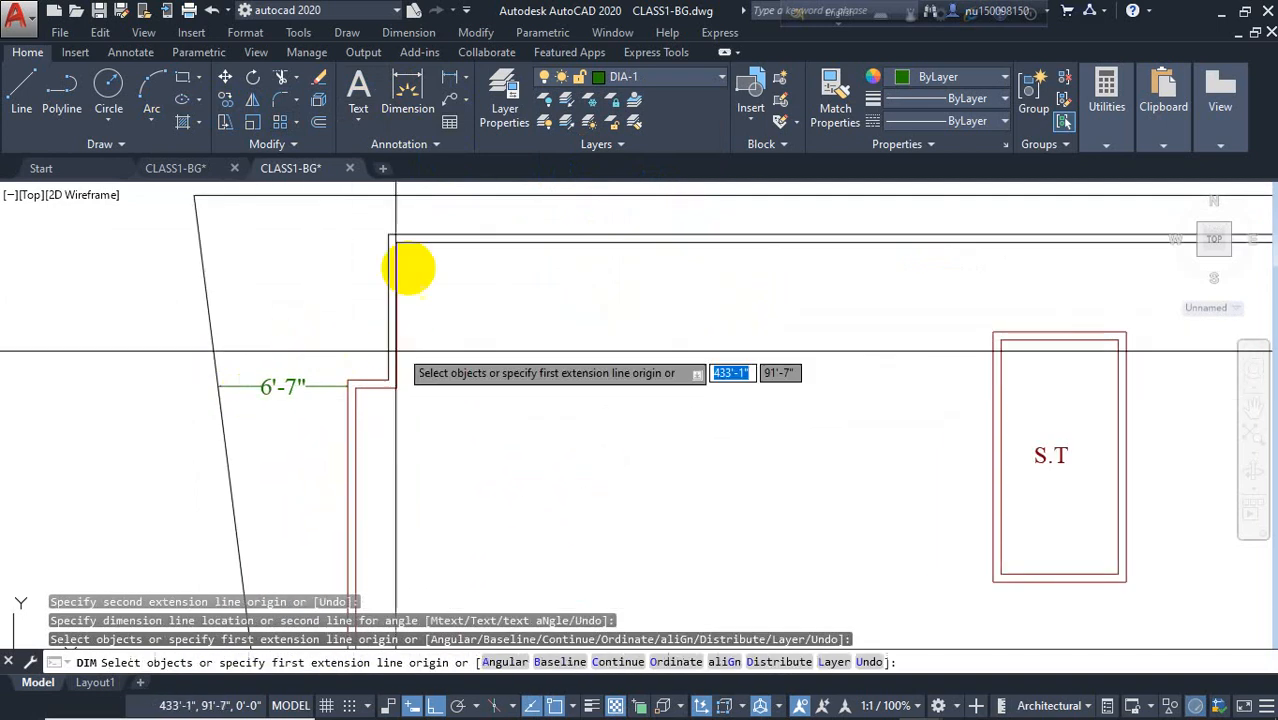
{"action": "left_click", "coordinate": [381, 237]}
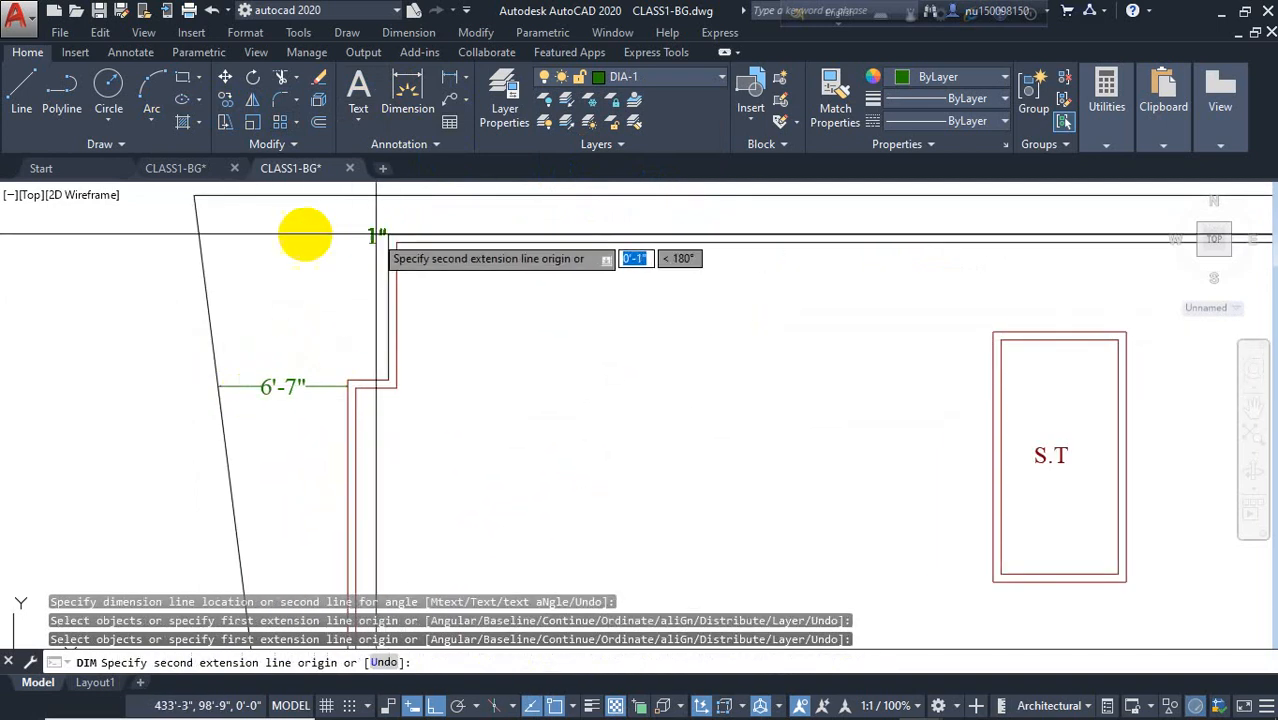
{"action": "left_click", "coordinate": [204, 240]}
{"action": "left_click", "coordinate": [262, 252]}
Step: Dimension the gap between the building's bottom wall and the lower plot boundary, and finish dimensioning
{"action": "scroll", "coordinate": [265, 251], "scroll_direction": "down", "scroll_amount": 5}
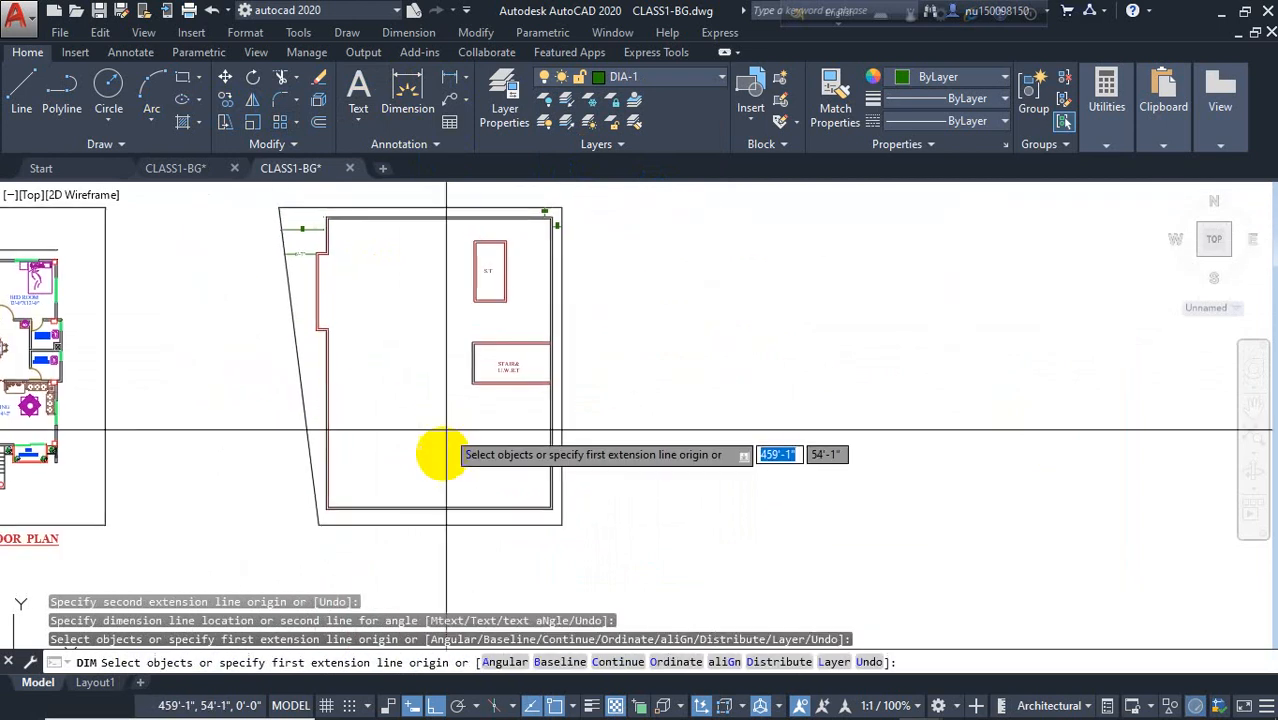
{"action": "scroll", "coordinate": [410, 516], "scroll_direction": "up", "scroll_amount": 5}
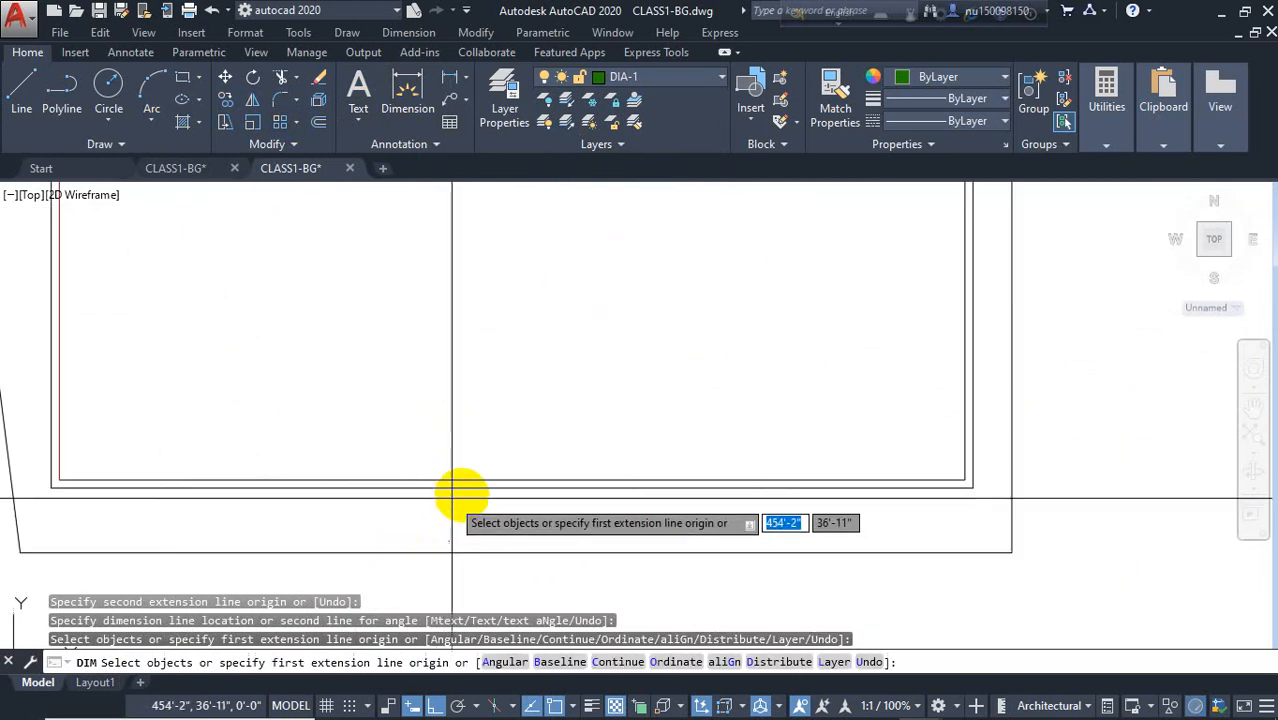
{"action": "left_click", "coordinate": [512, 489]}
{"action": "left_click", "coordinate": [508, 551]}
{"action": "left_click", "coordinate": [533, 518]}
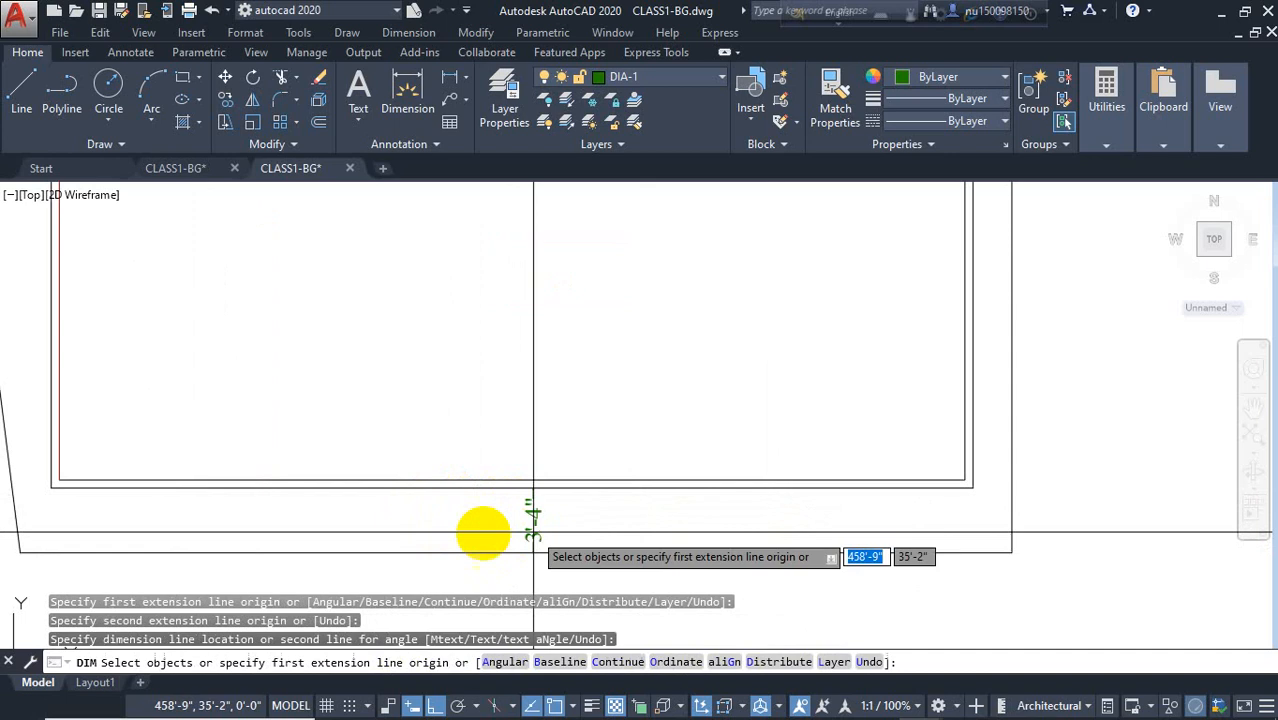
{"action": "key", "text": "Escape"}
Step: Start a hatch over the building's interior around the S.T room, with the pattern scale at 35
{"action": "scroll", "coordinate": [325, 533], "scroll_direction": "down", "scroll_amount": 6}
{"action": "middle_click_drag", "start_coordinate": [402, 446], "coordinate": [489, 466]}
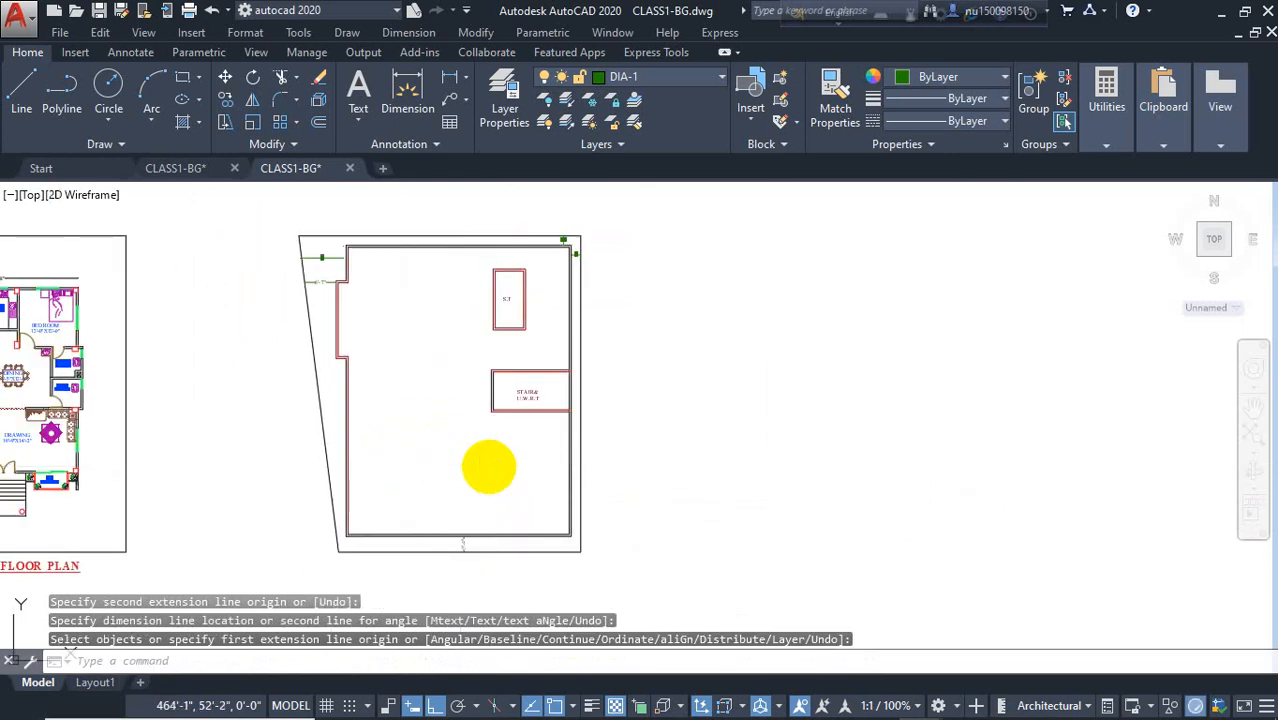
{"action": "type", "text": "h"}
{"action": "key", "text": "Return"}
{"action": "left_click", "coordinate": [491, 465]}
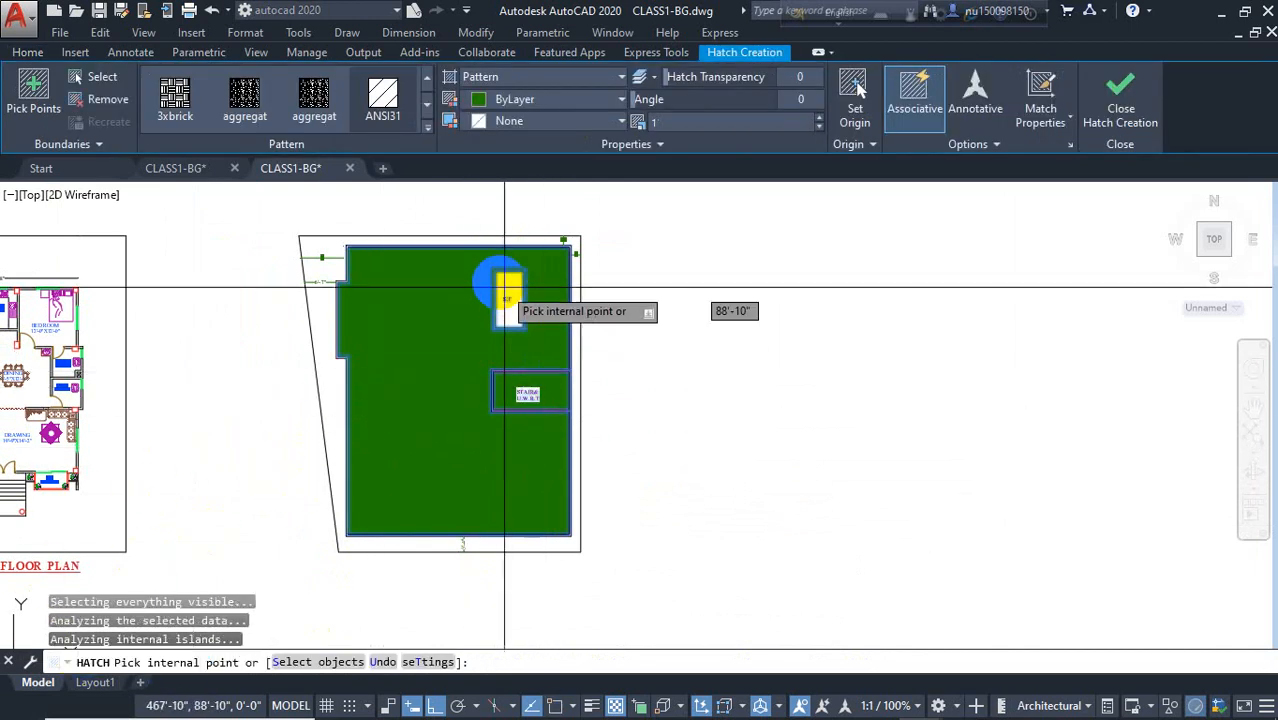
{"action": "left_click", "coordinate": [677, 121]}
{"action": "type", "text": "3"}
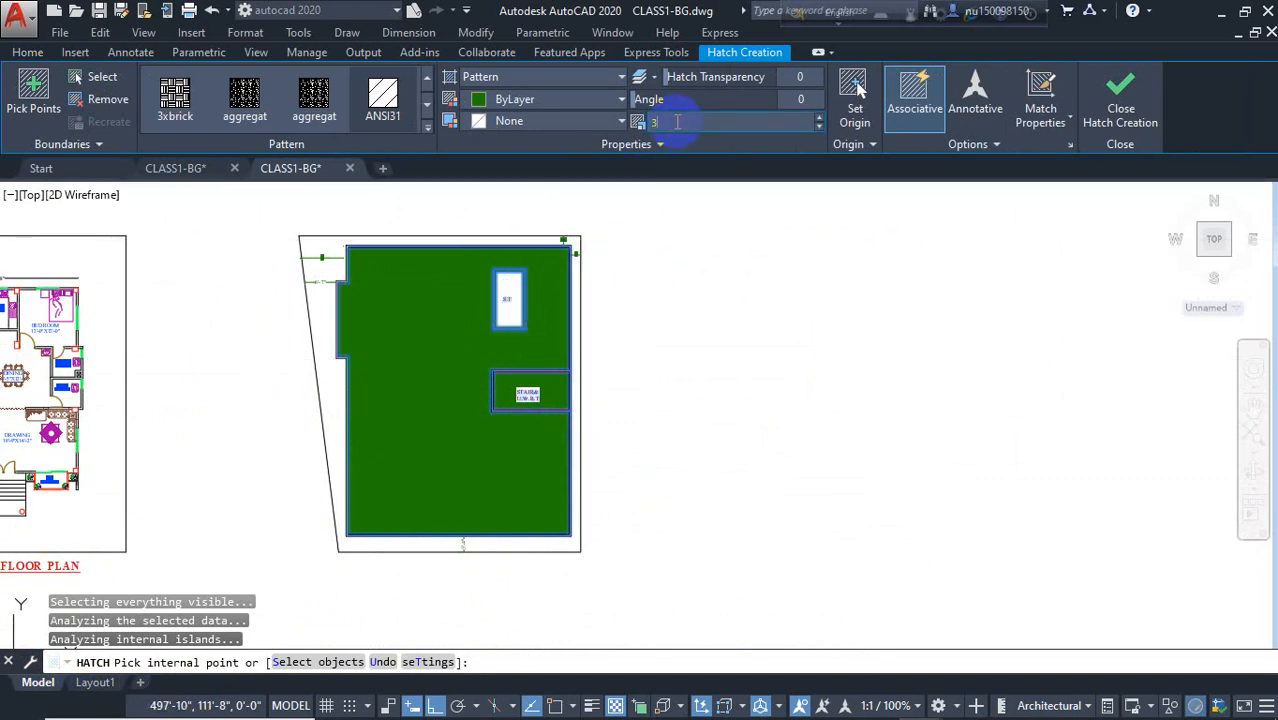
{"action": "type", "text": "5"}
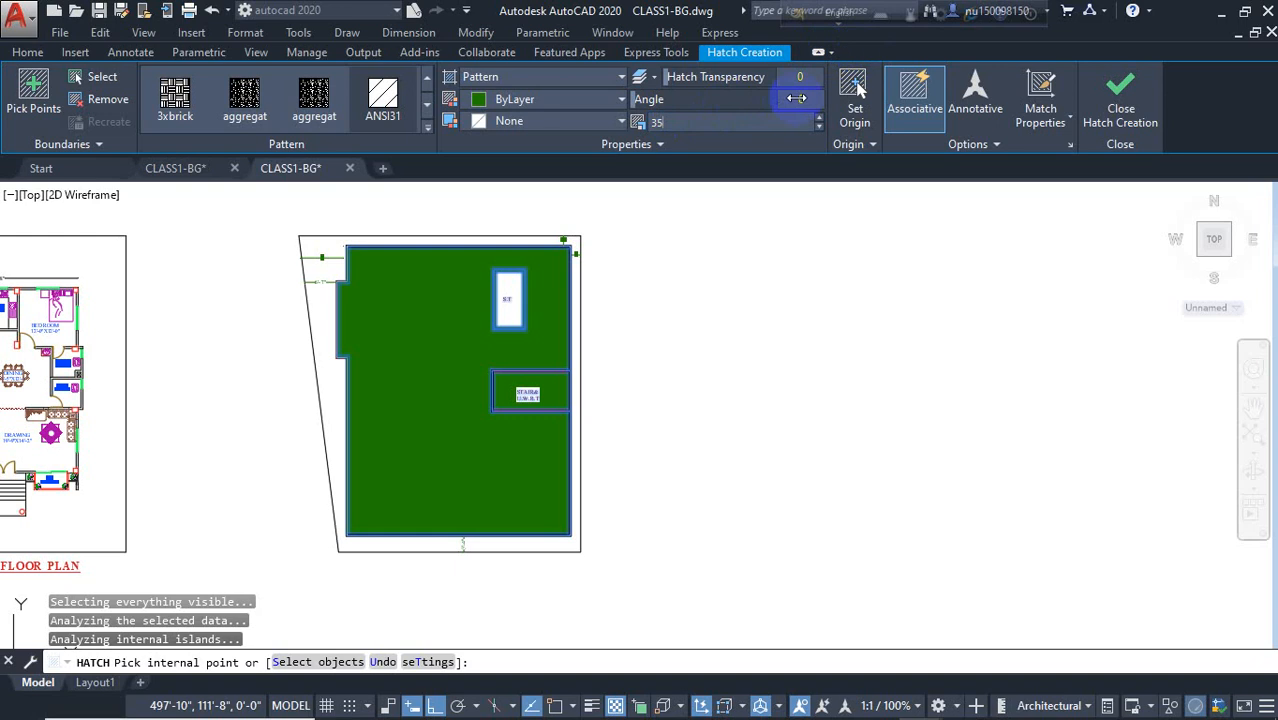
{"action": "key", "text": "Return"}
Step: Increase the interior hatch's pattern scale to 50
{"action": "scroll", "coordinate": [588, 253], "scroll_direction": "up", "scroll_amount": 4}
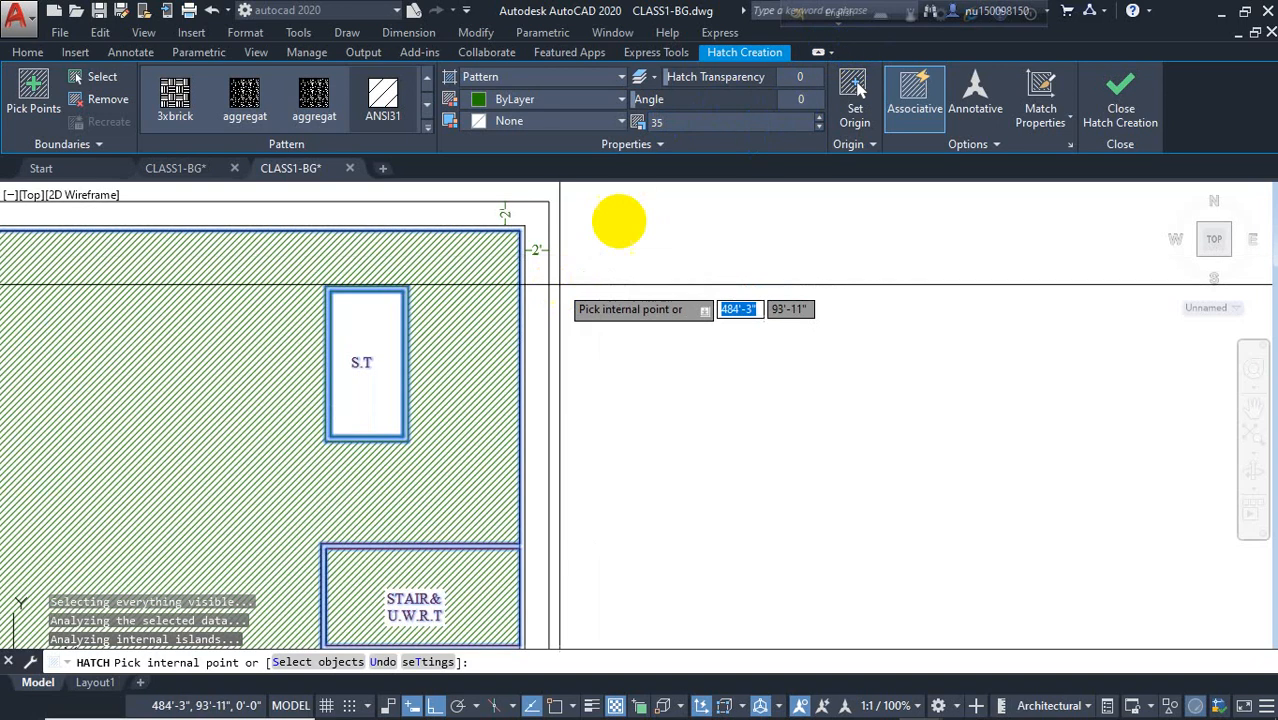
{"action": "left_click", "coordinate": [685, 126]}
{"action": "type", "text": "50"}
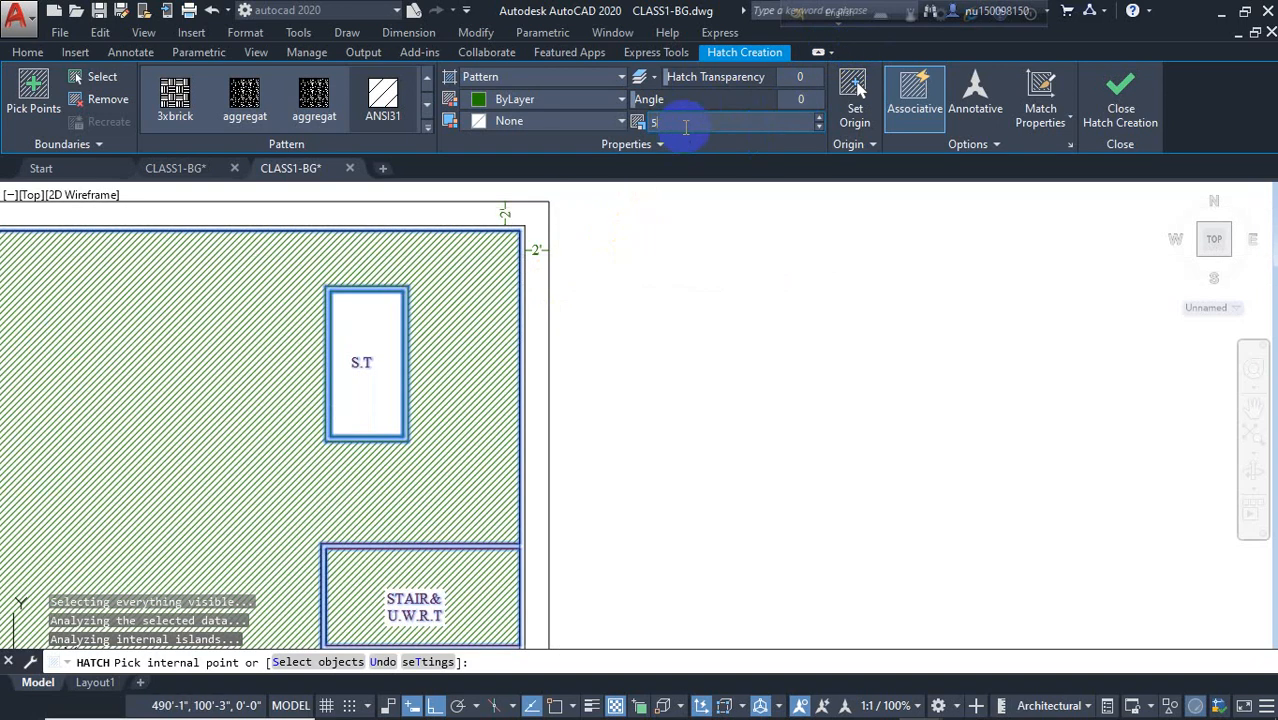
{"action": "key", "text": "Return"}
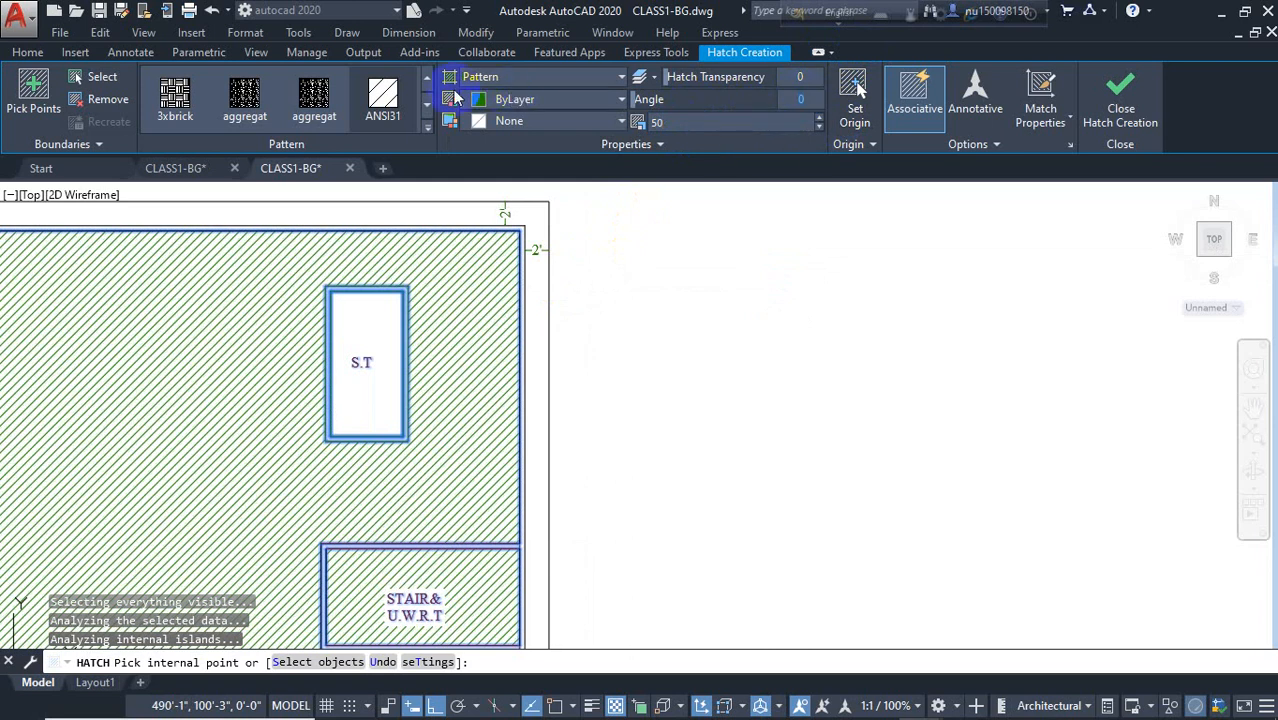
Step: Assign the people&tree layer to the interior hatch
{"action": "left_click", "coordinate": [28, 52]}
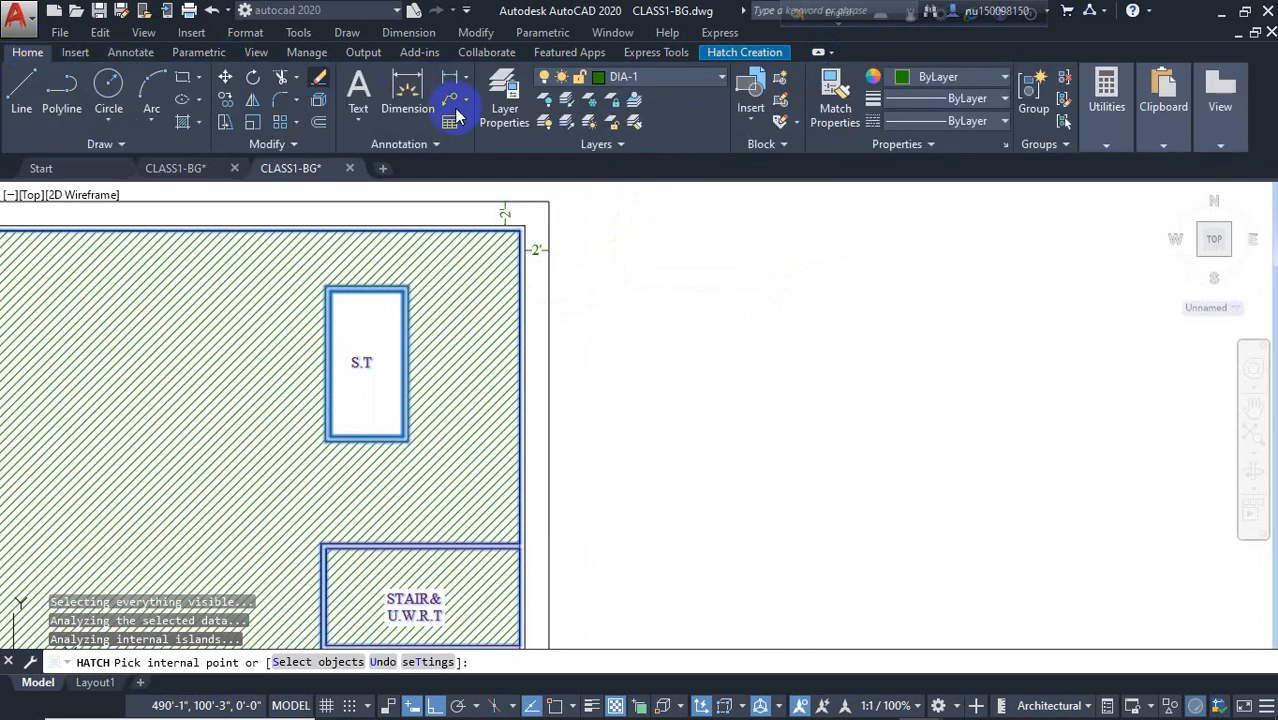
{"action": "left_click", "coordinate": [630, 88]}
{"action": "scroll", "coordinate": [660, 480], "scroll_direction": "down", "scroll_amount": 3}
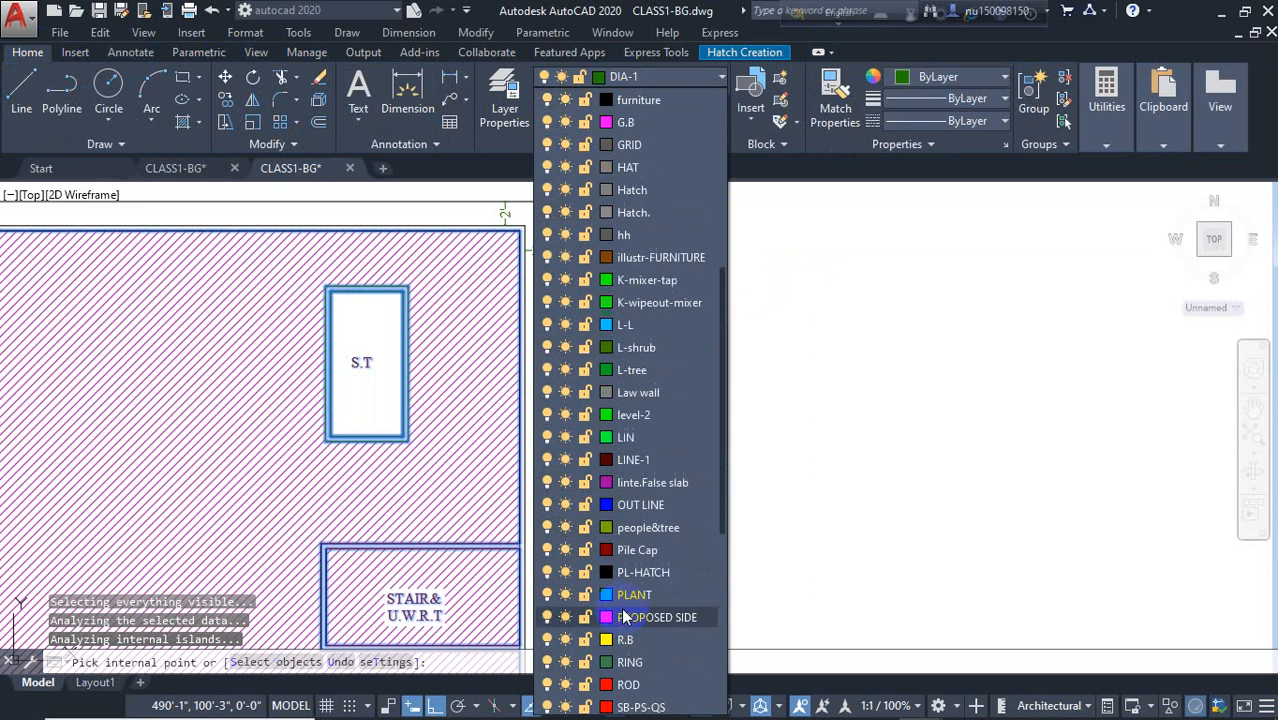
{"action": "left_click", "coordinate": [668, 528]}
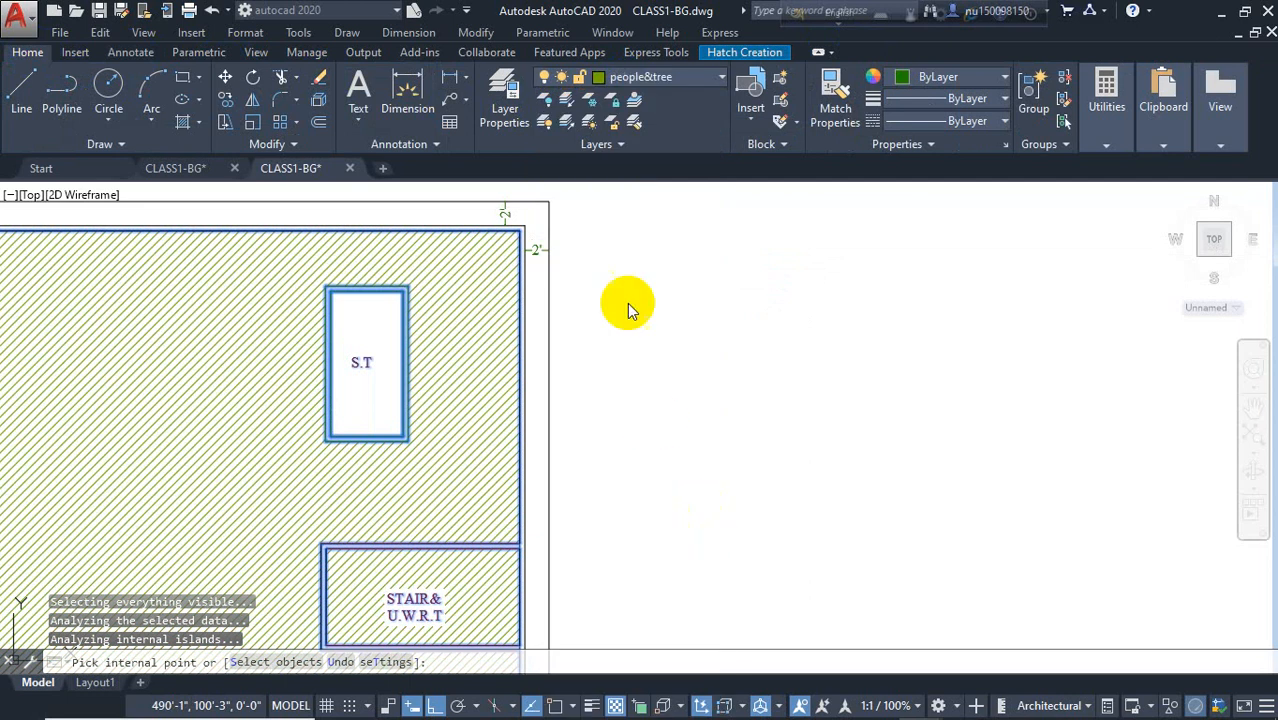
Step: Look through the available layers for a different one for the interior hatch
{"action": "left_click", "coordinate": [684, 77]}
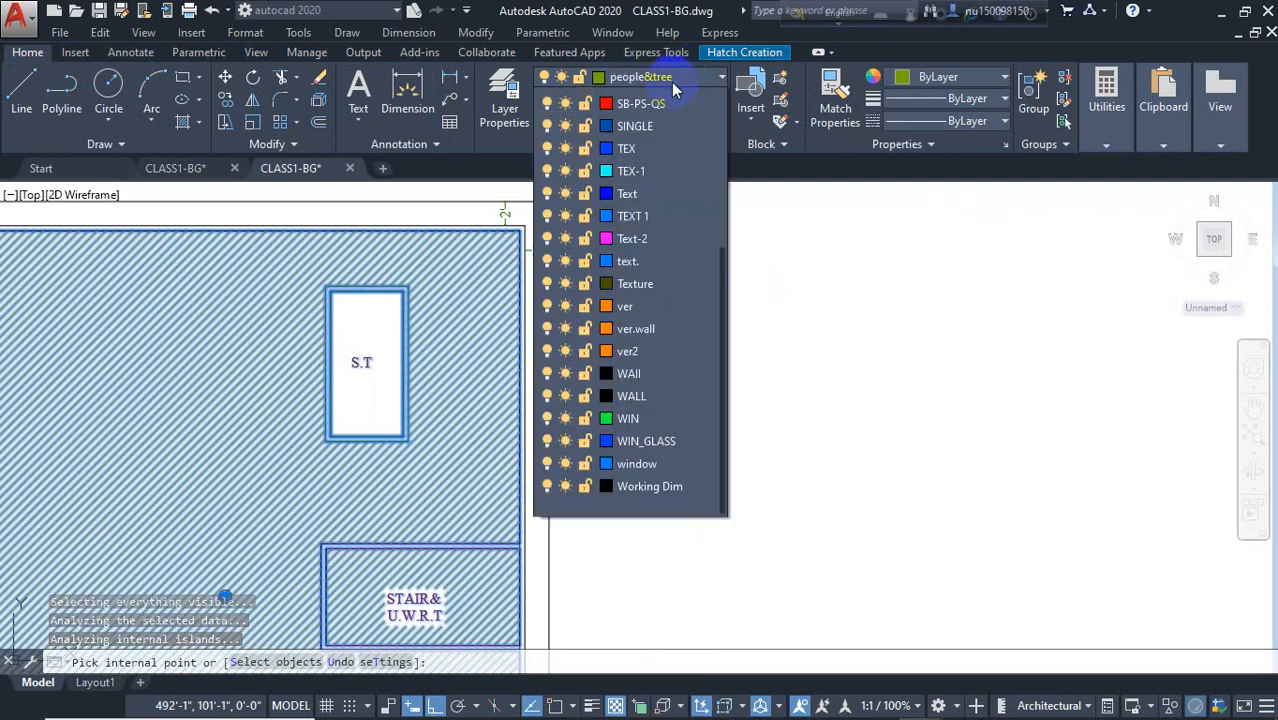
{"action": "left_click", "coordinate": [627, 579]}
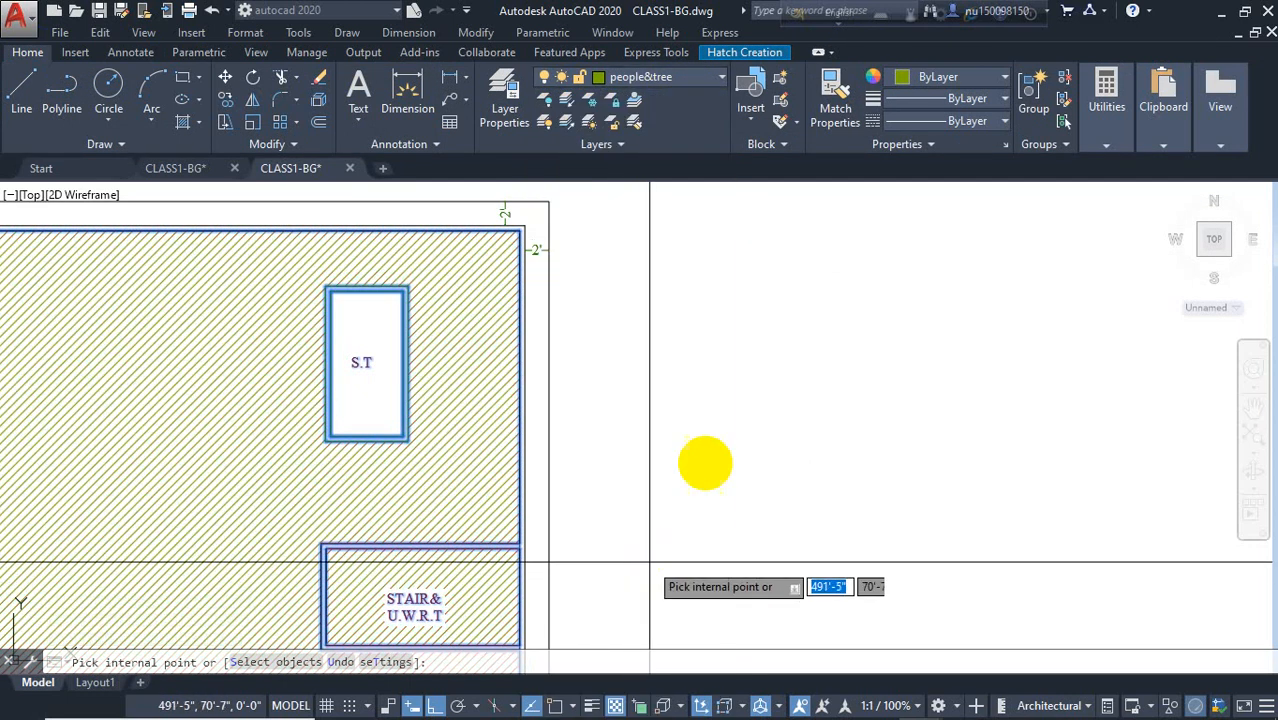
{"action": "left_click", "coordinate": [667, 79]}
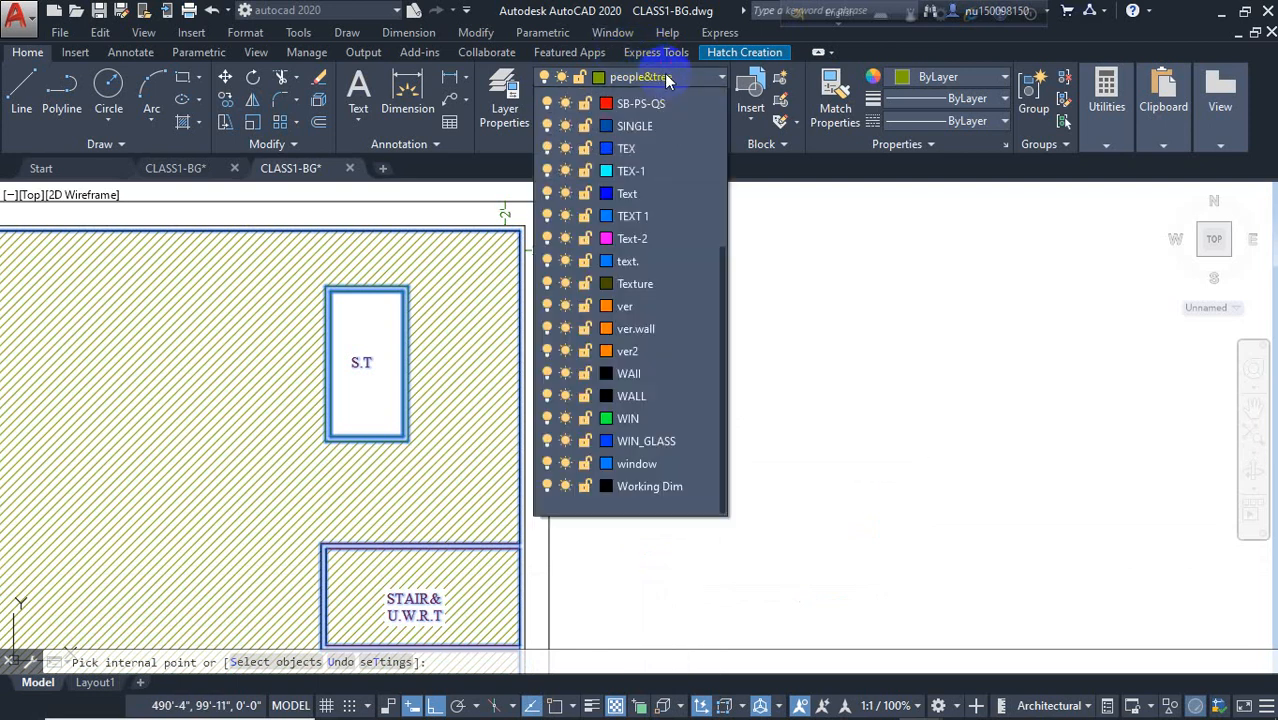